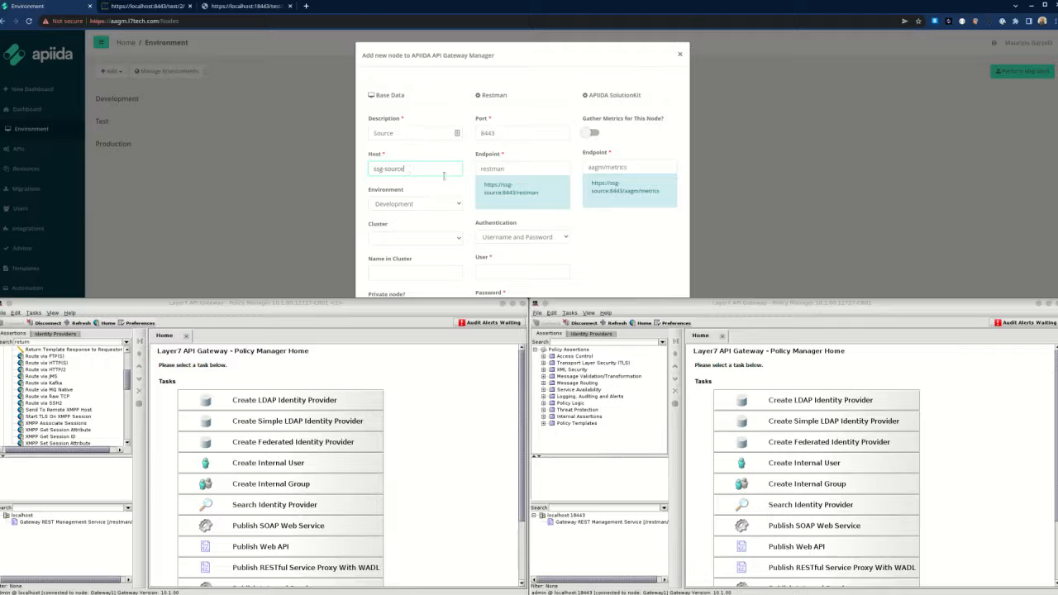
# Keep Development as the environment for the new Source node.
pyautogui.moveTo(490, 184); pyautogui.dragTo(521, 193)
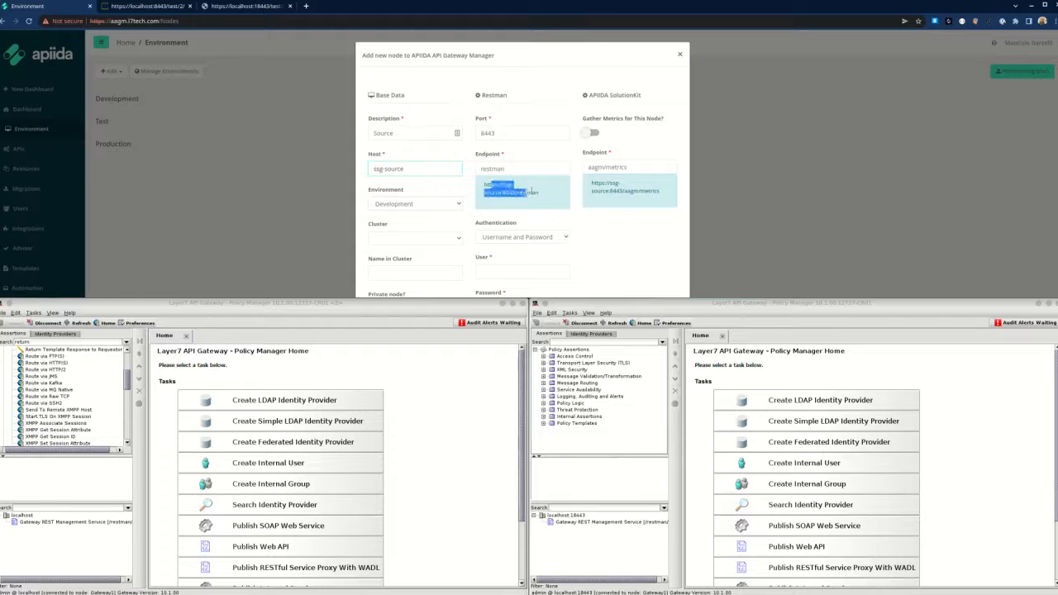
pyautogui.click(522, 196)
pyautogui.click(406, 209)
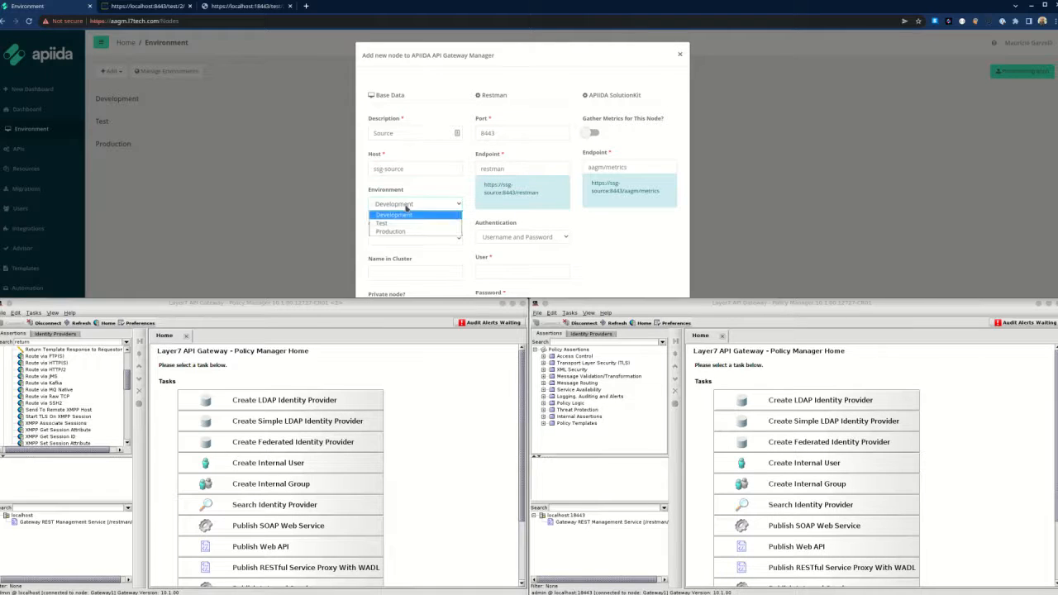
pyautogui.click(407, 214)
pyautogui.scroll(-2, 416, 246)
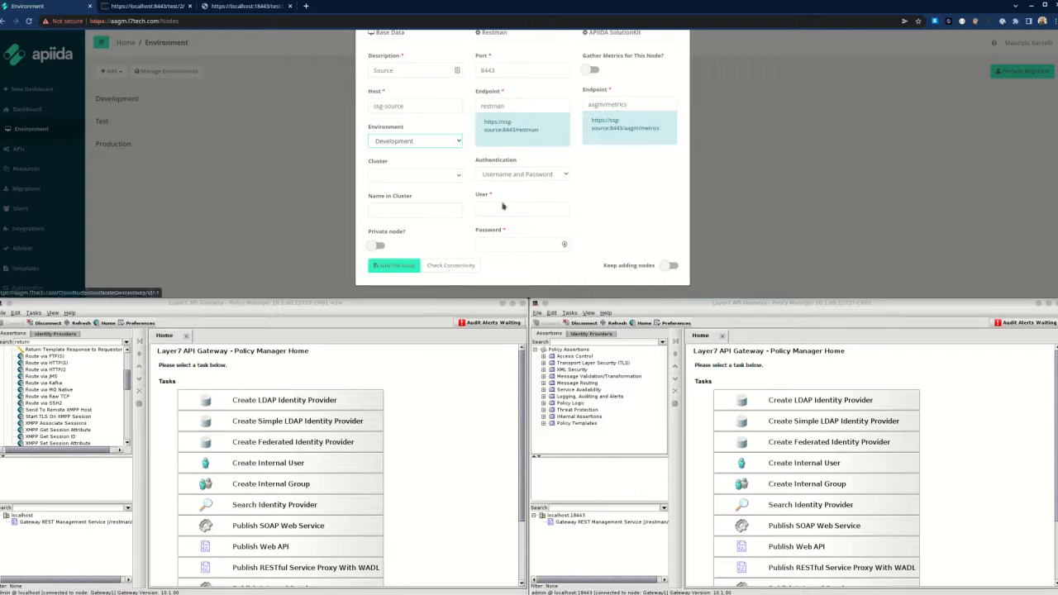
# Use username and password authentication with user admin and its password, keep adding nodes, and add Source.
pyautogui.click(527, 175)
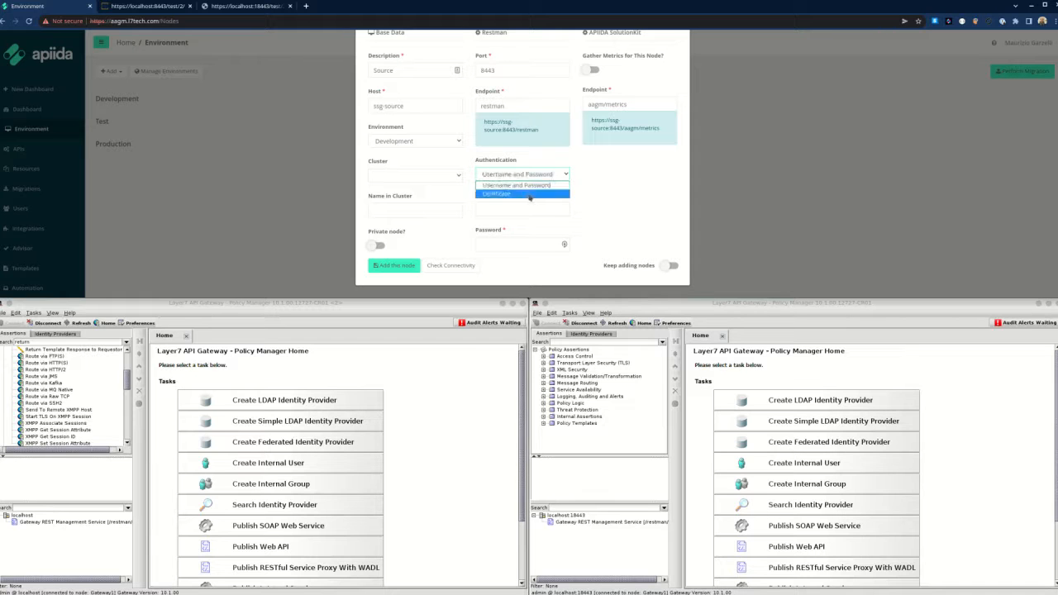
pyautogui.click(530, 195)
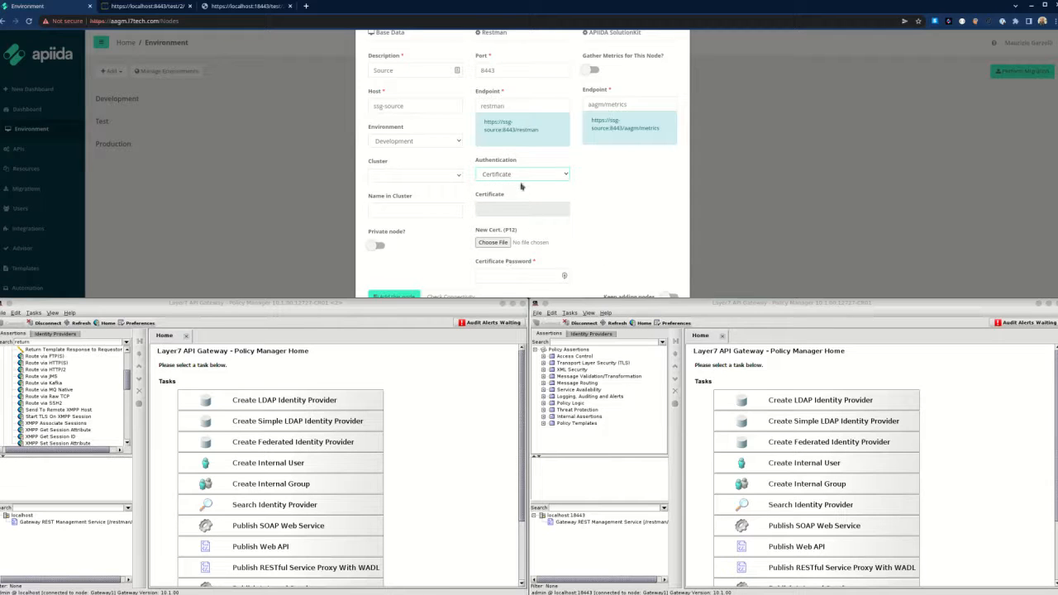
pyautogui.click(524, 176)
pyautogui.click(526, 190)
pyautogui.click(519, 208)
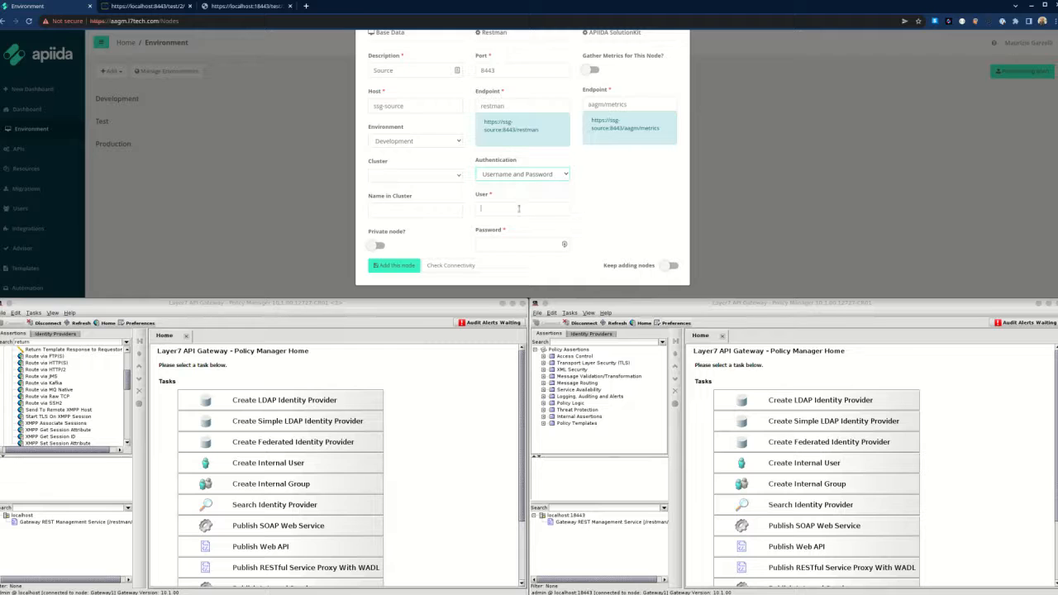
pyautogui.write('admin')
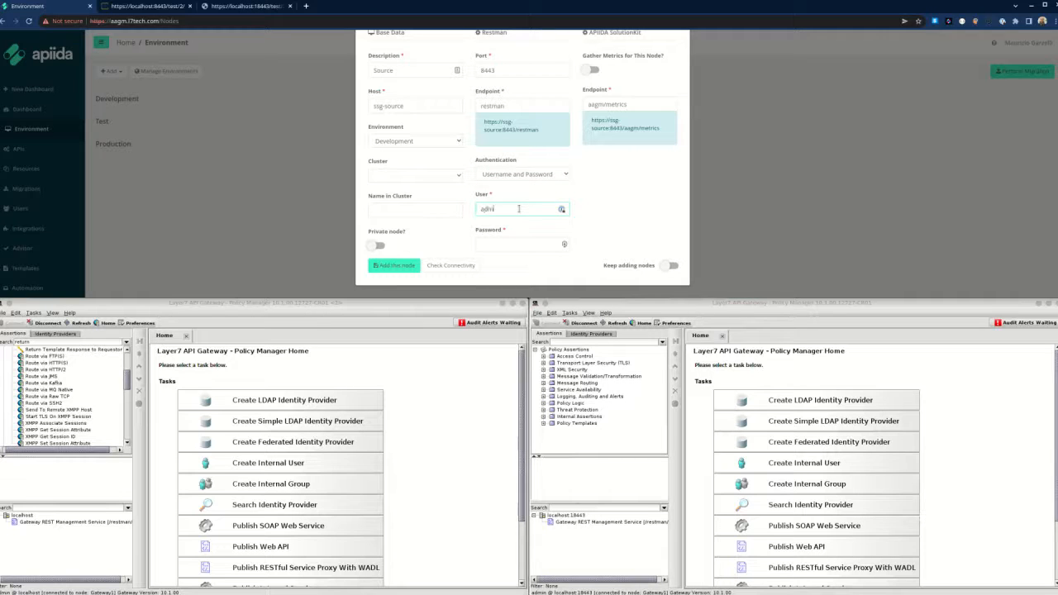
pyautogui.press('Tab')
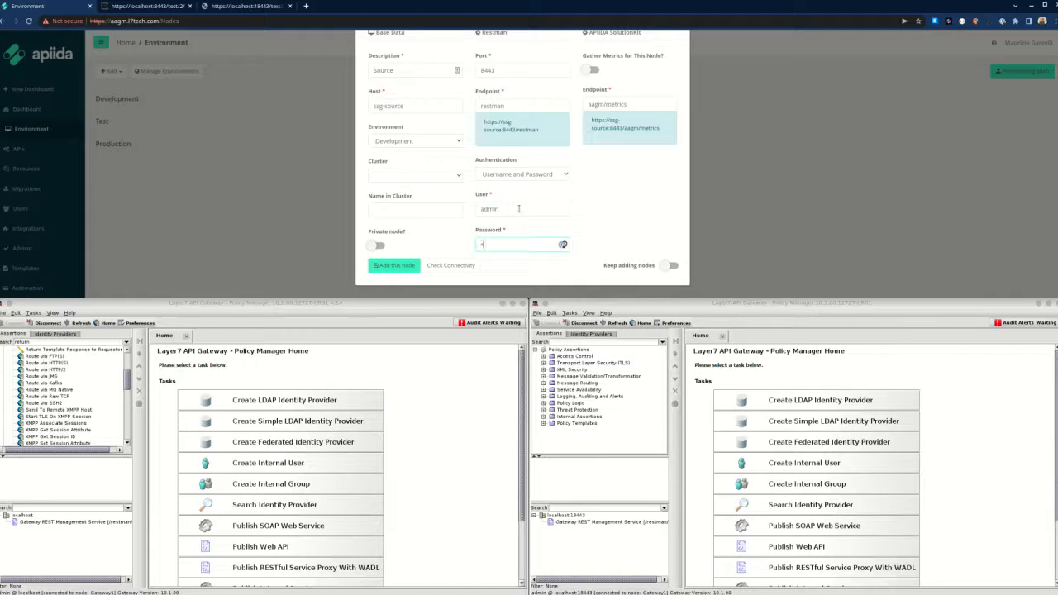
pyautogui.write('7layer')
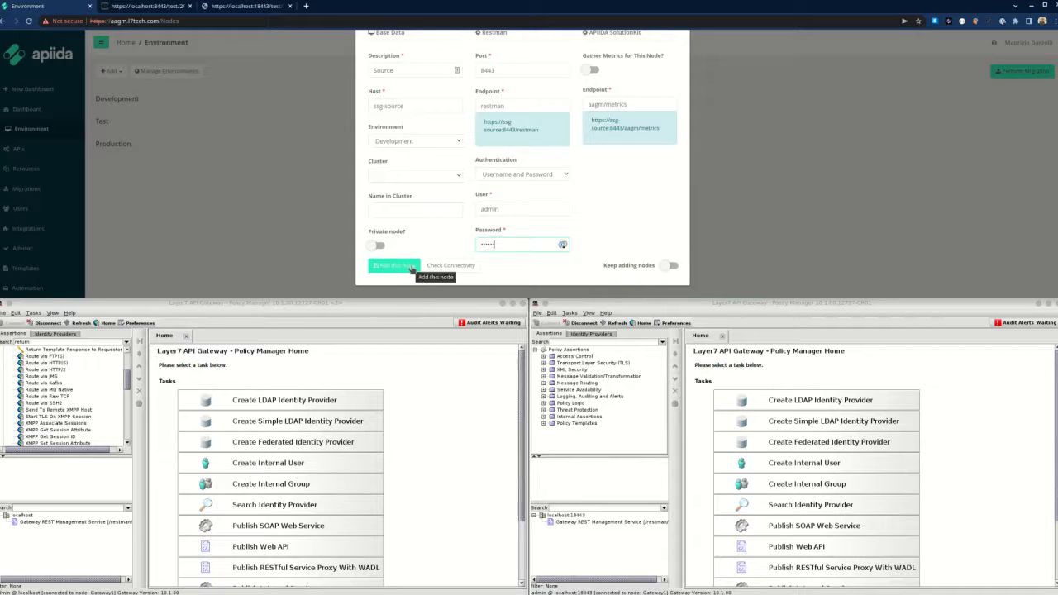
pyautogui.click(670, 266)
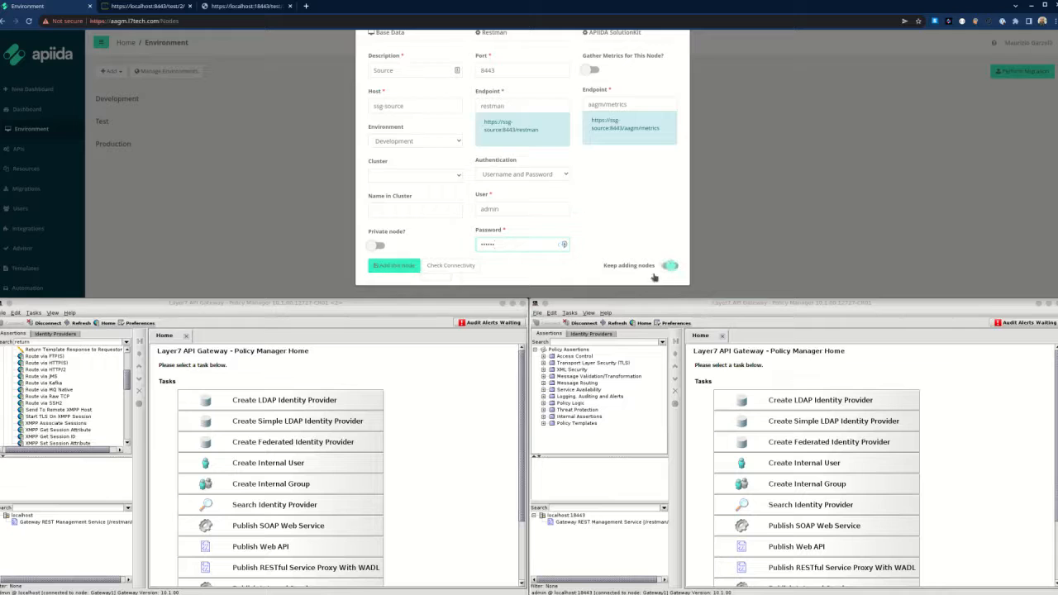
pyautogui.click(400, 268)
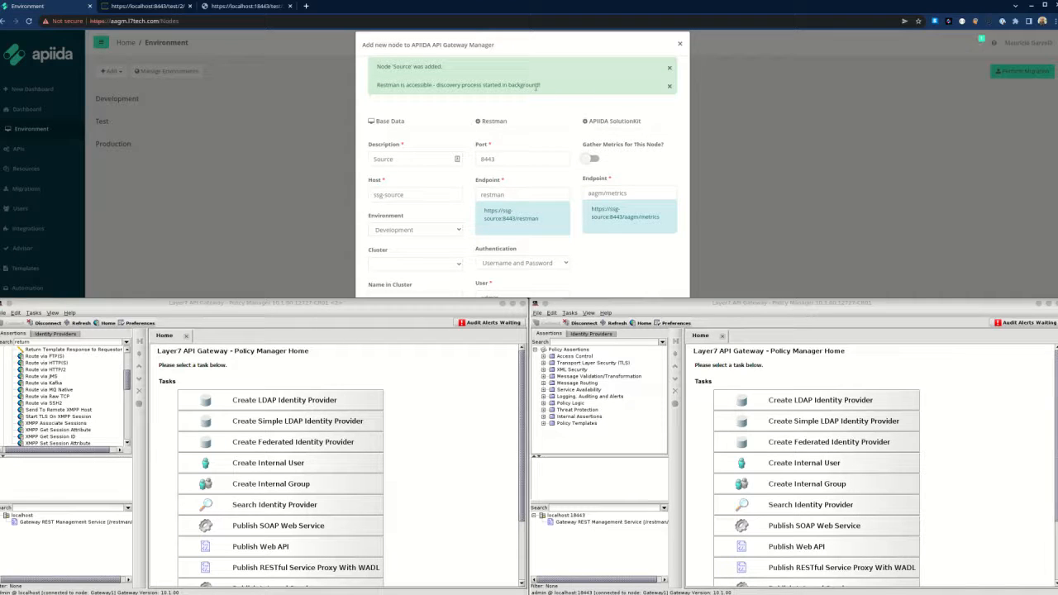
# Change the node description to Target 1 and the host to ssg-target1.
pyautogui.moveTo(398, 160); pyautogui.dragTo(371, 152)
pyautogui.write('Te')
pyautogui.press('Tab')
pyautogui.write('ssg-')
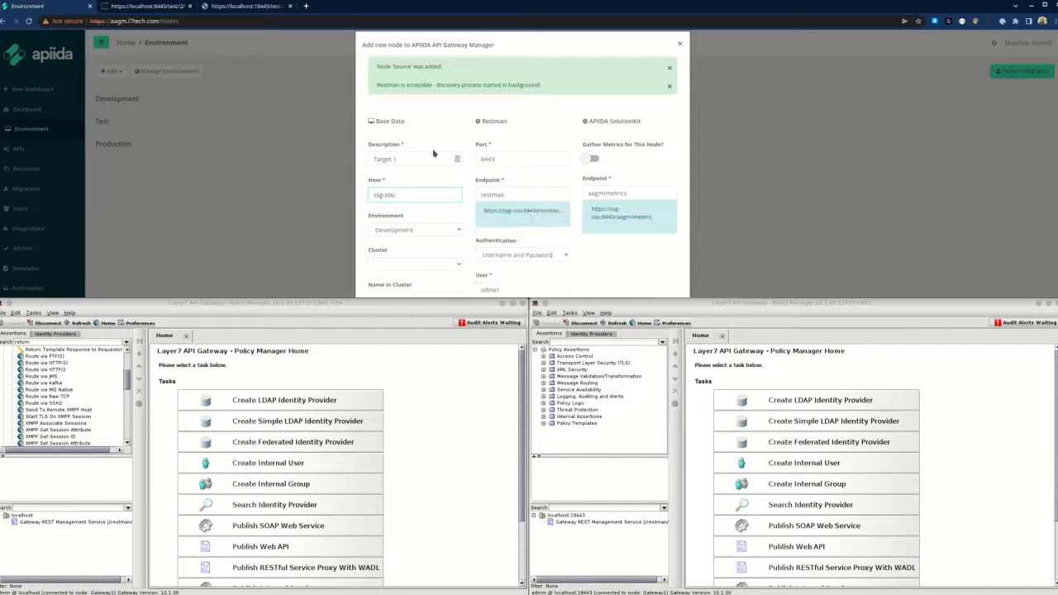
pyautogui.write('target1')
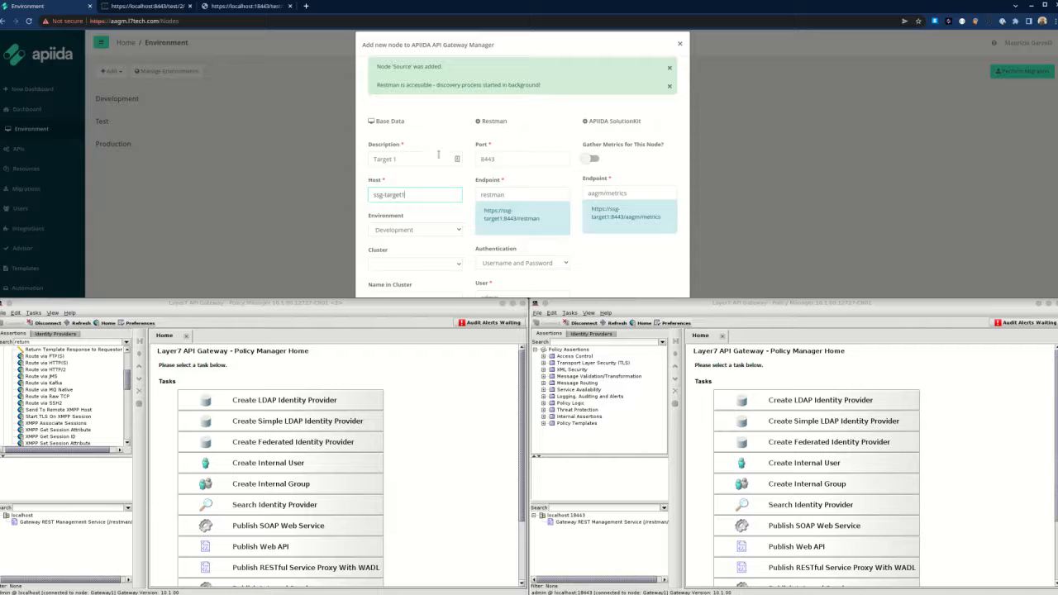
# Set the environment to Production, turn off Keep adding nodes, and add the Target 1 node.
pyautogui.scroll(-2, 458, 151)
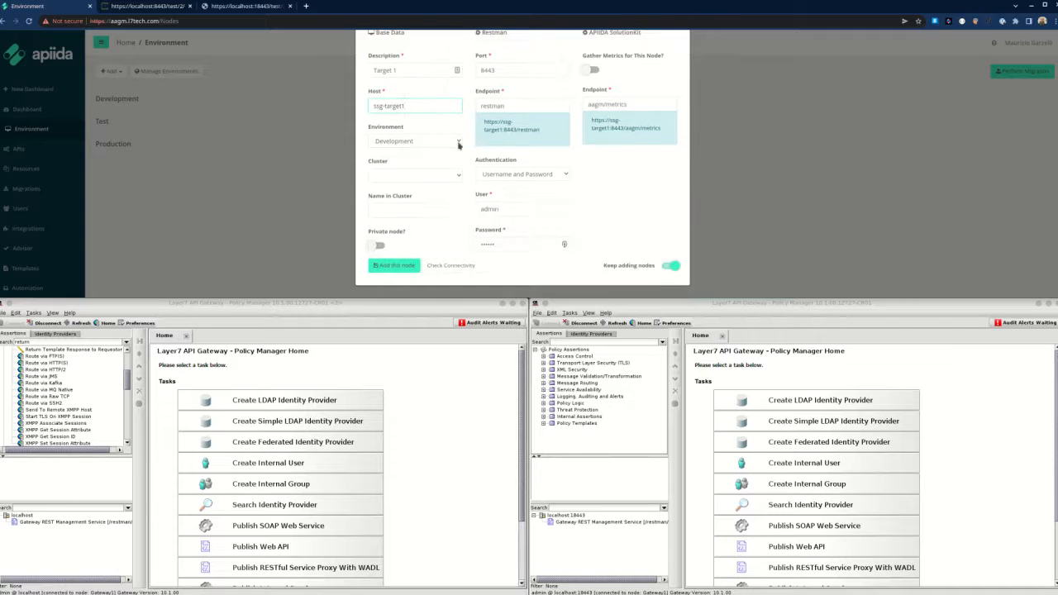
pyautogui.click(459, 145)
pyautogui.click(453, 169)
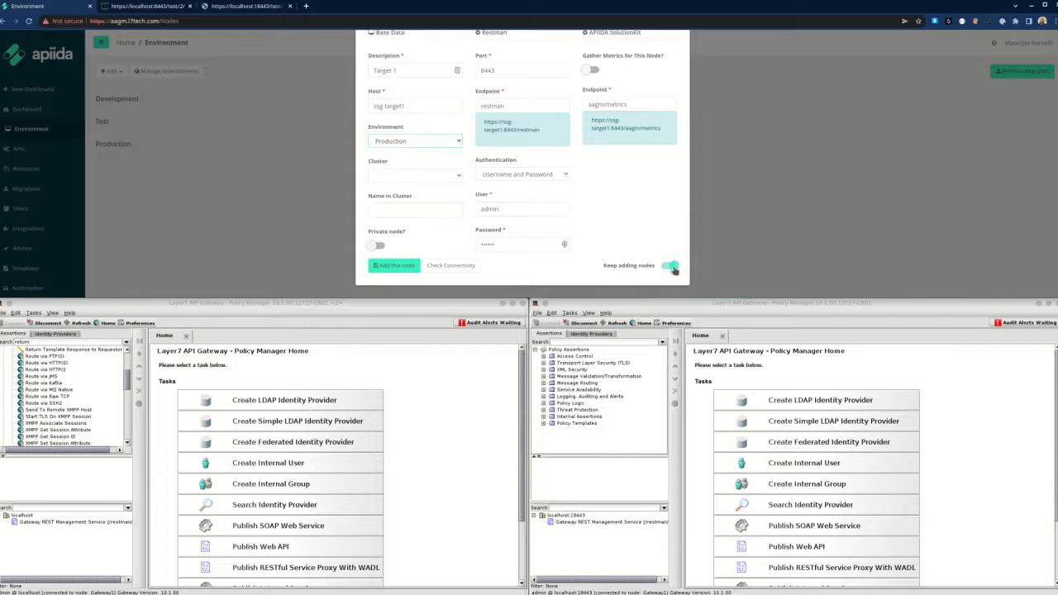
pyautogui.click(674, 266)
pyautogui.click(400, 267)
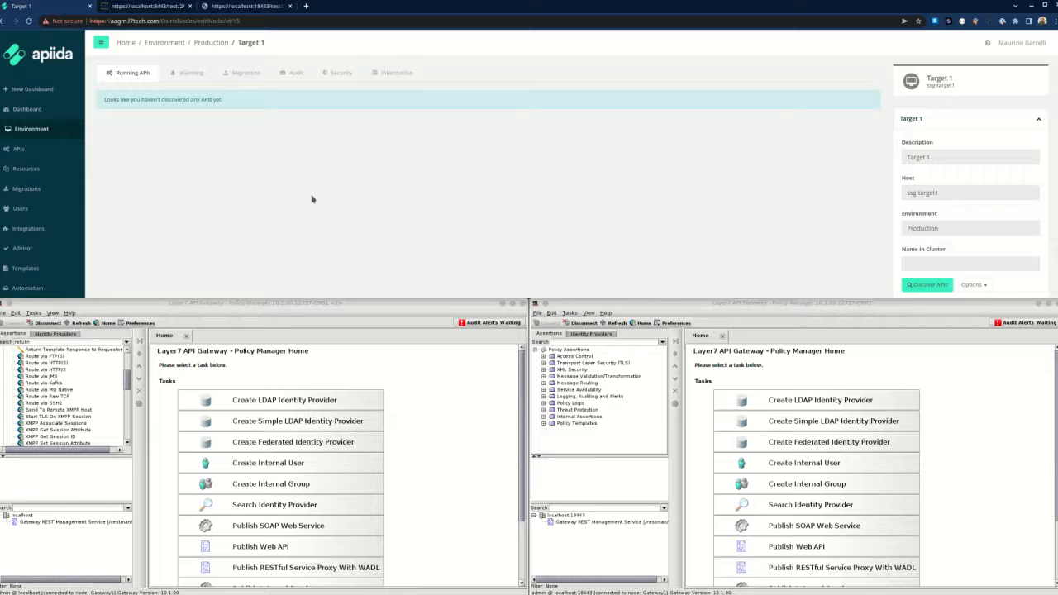
# Run API discovery on Target 1, then go to the Resources page.
pyautogui.click(926, 286)
pyautogui.click(926, 285)
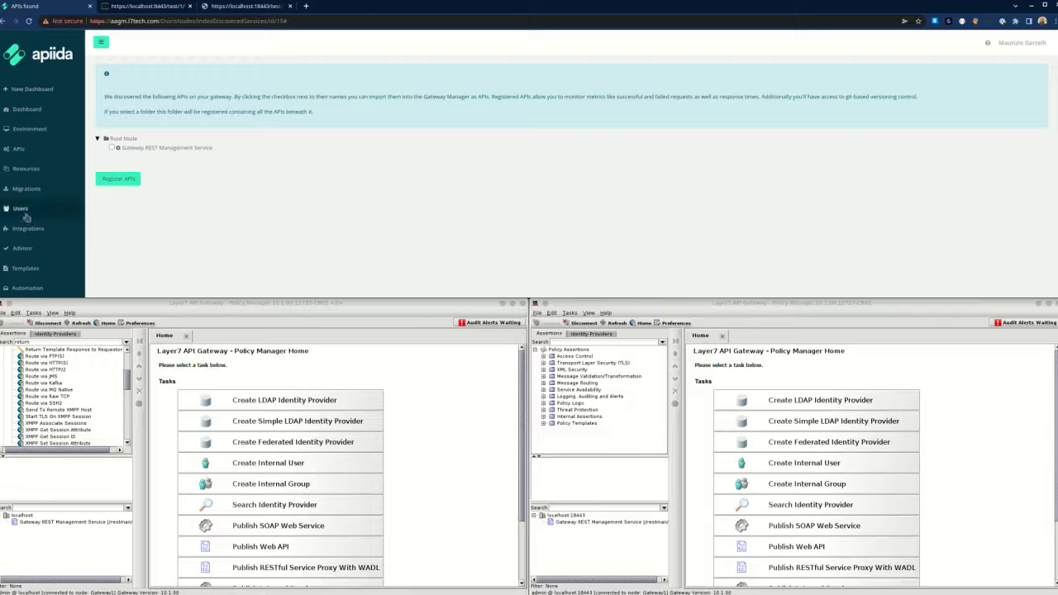
pyautogui.click(22, 170)
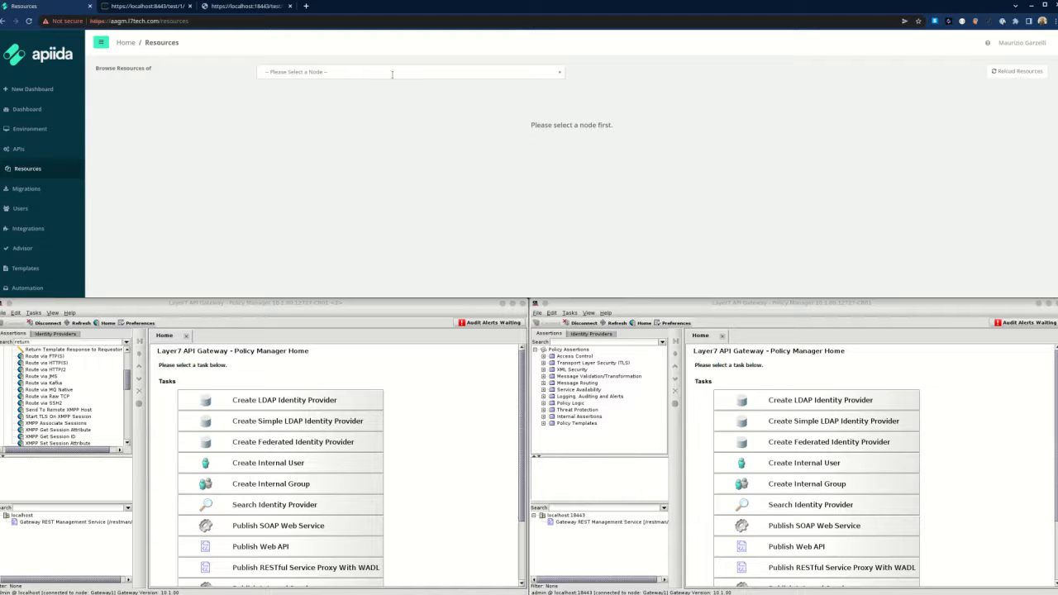
# Browse the Source node's resources with Root Node and Cluster Property expanded.
pyautogui.click(435, 73)
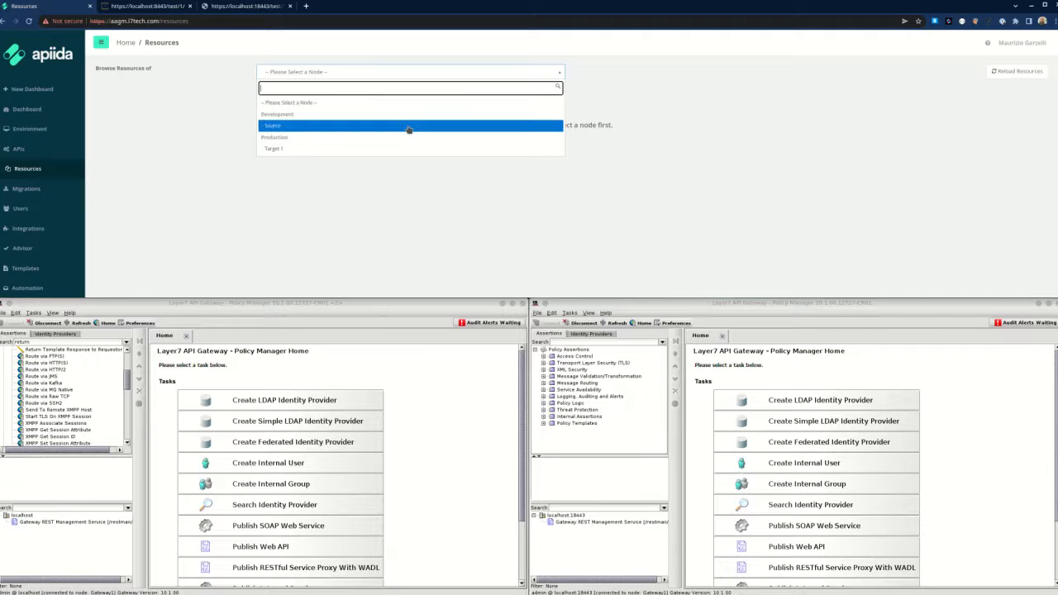
pyautogui.click(408, 127)
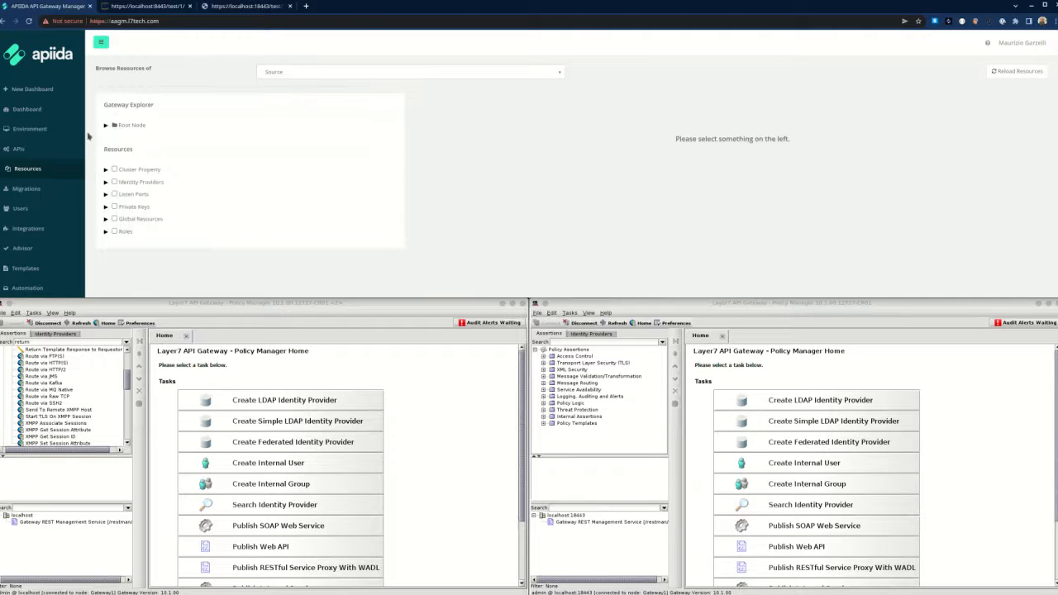
pyautogui.click(105, 125)
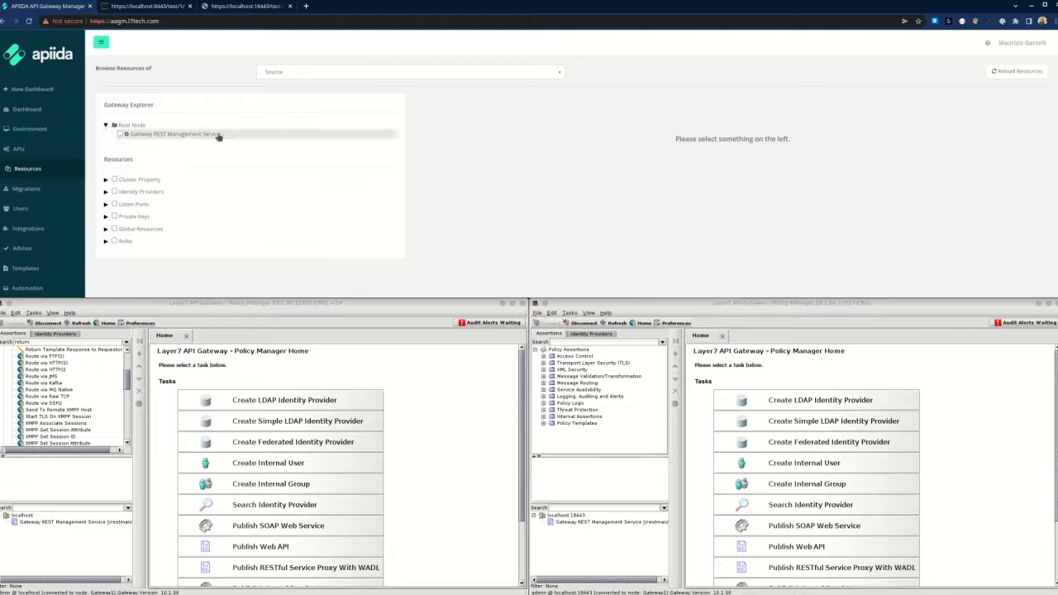
pyautogui.click(105, 180)
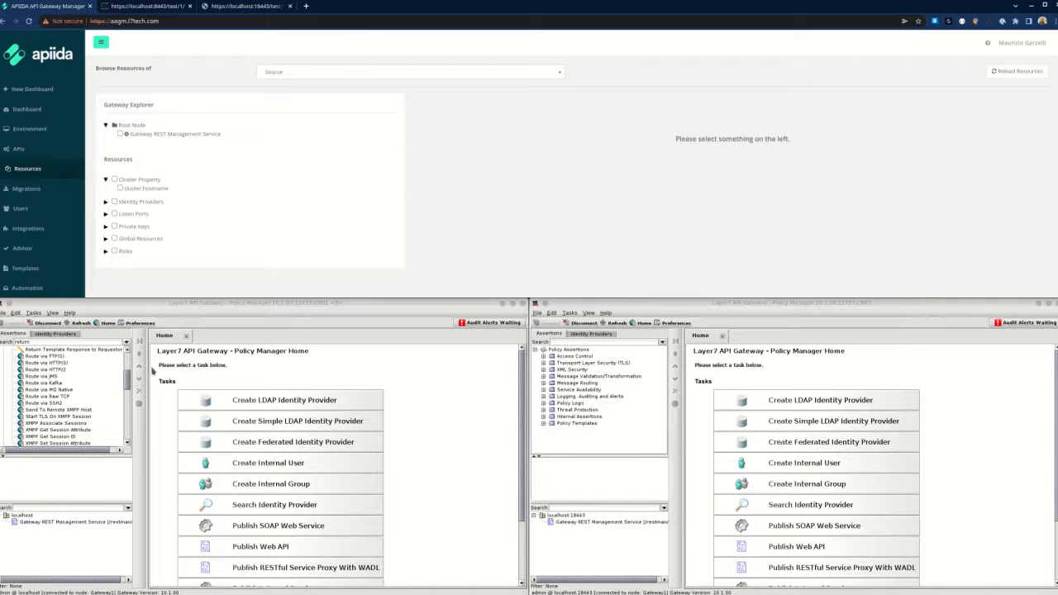
pyautogui.click(153, 371)
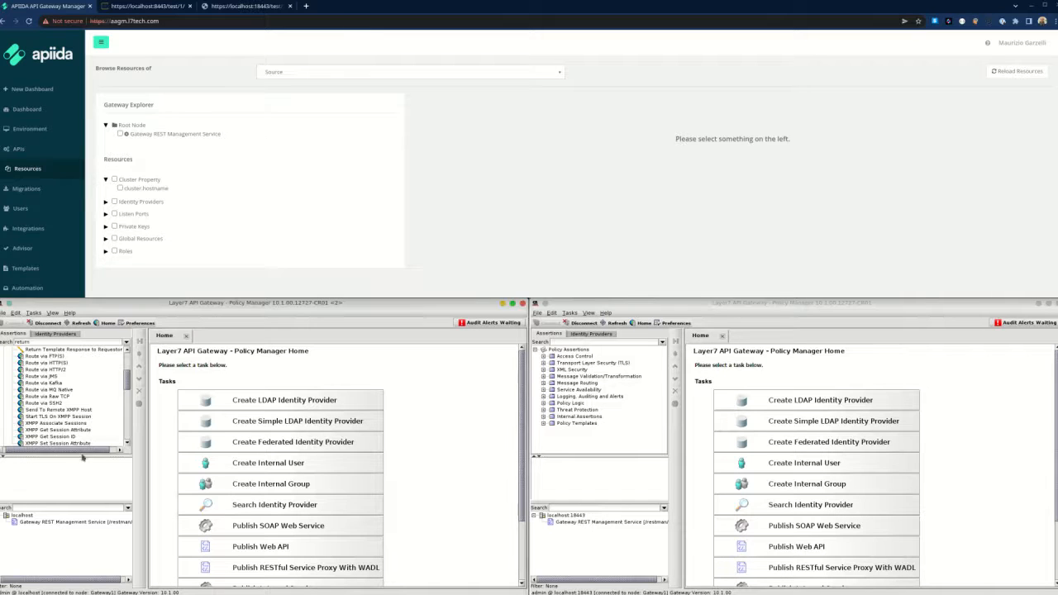
# Publish web API Test 1 at test/1/* returning a text/plain template response, then save and activate it.
pyautogui.rightClick(26, 520)
pyautogui.click(55, 518)
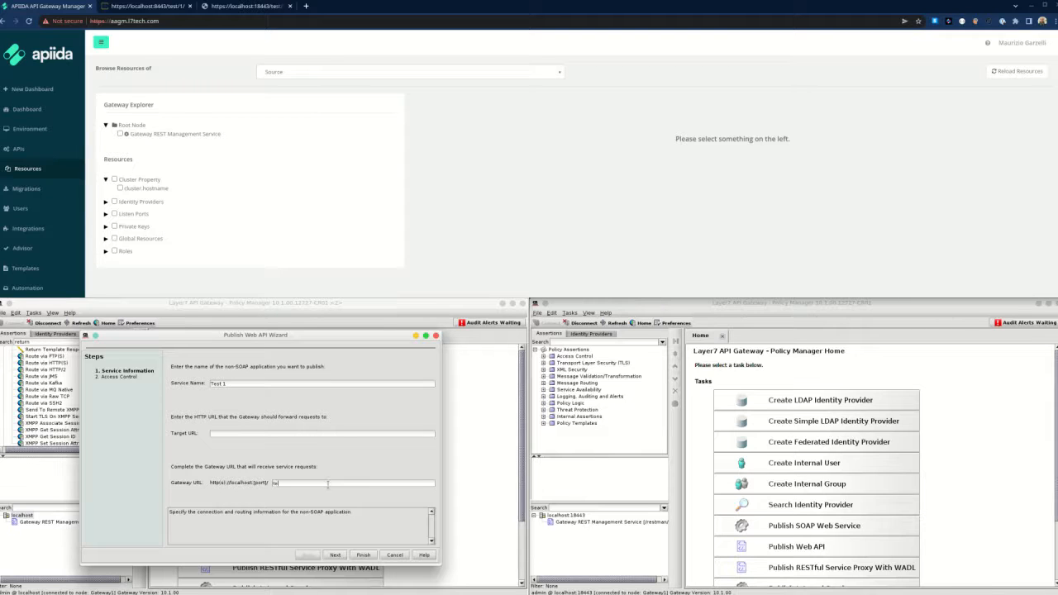
pyautogui.write('1/*')
pyautogui.click(372, 558)
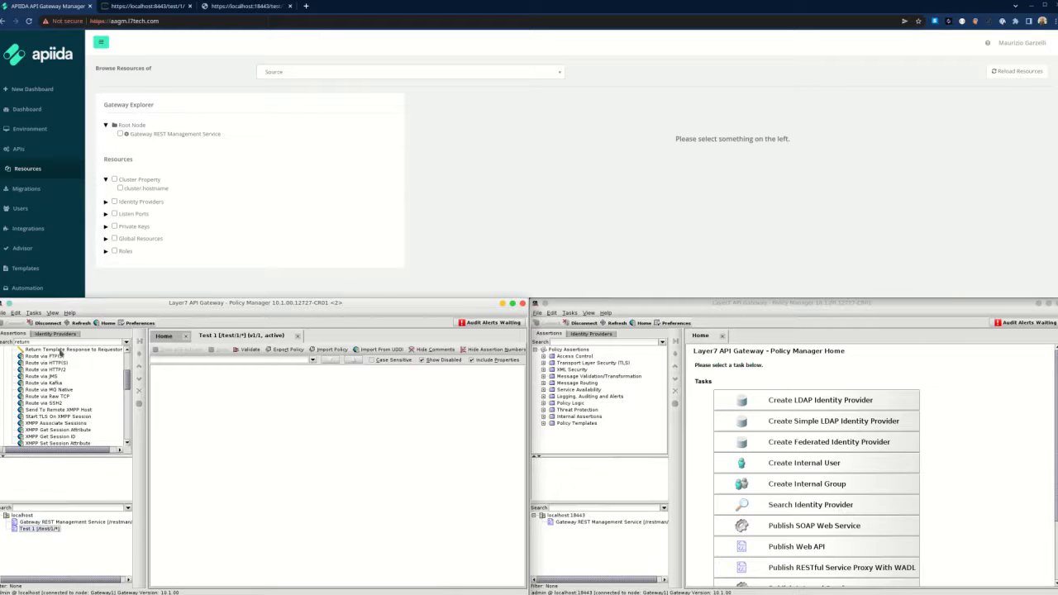
pyautogui.moveTo(60, 352); pyautogui.dragTo(231, 435)
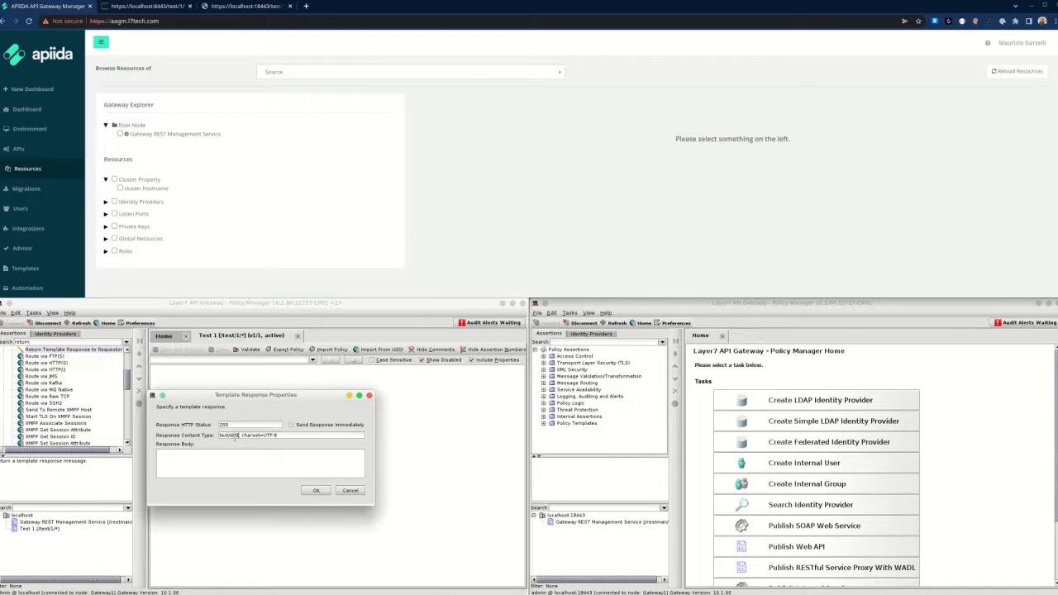
pyautogui.write('plain')
pyautogui.click(315, 491)
pyautogui.click(186, 354)
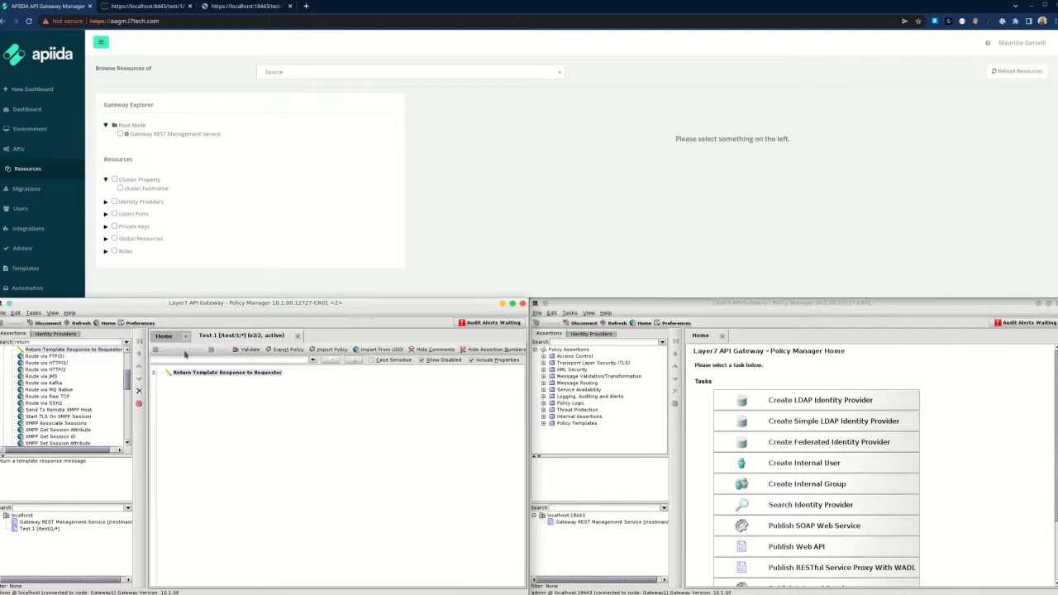
# Reload test/1 on the source gateway (port 8443), which returns Hello World.
pyautogui.click(149, 7)
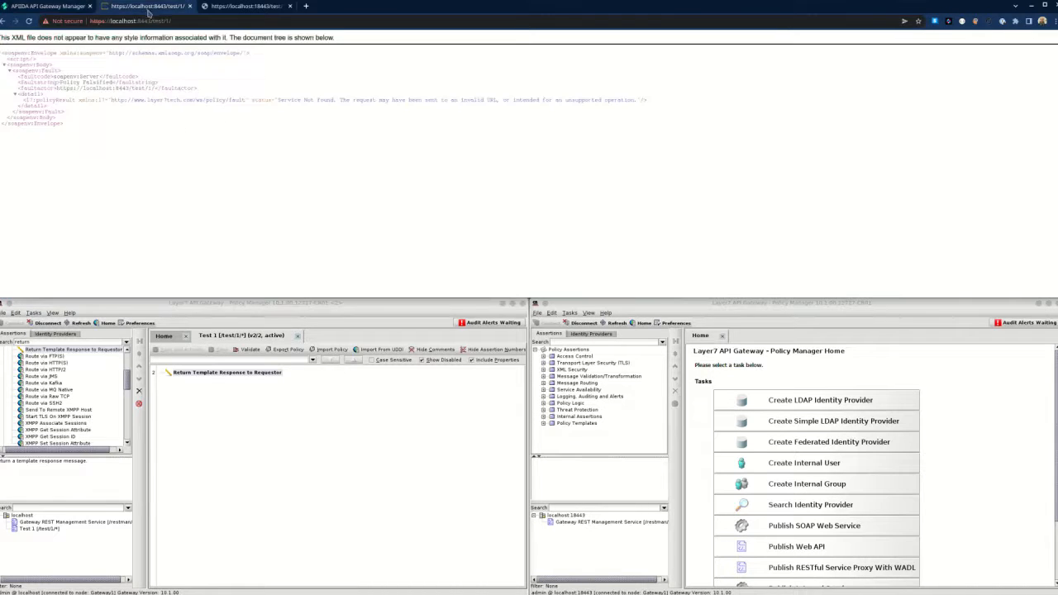
pyautogui.click(166, 21)
pyautogui.press('Return')
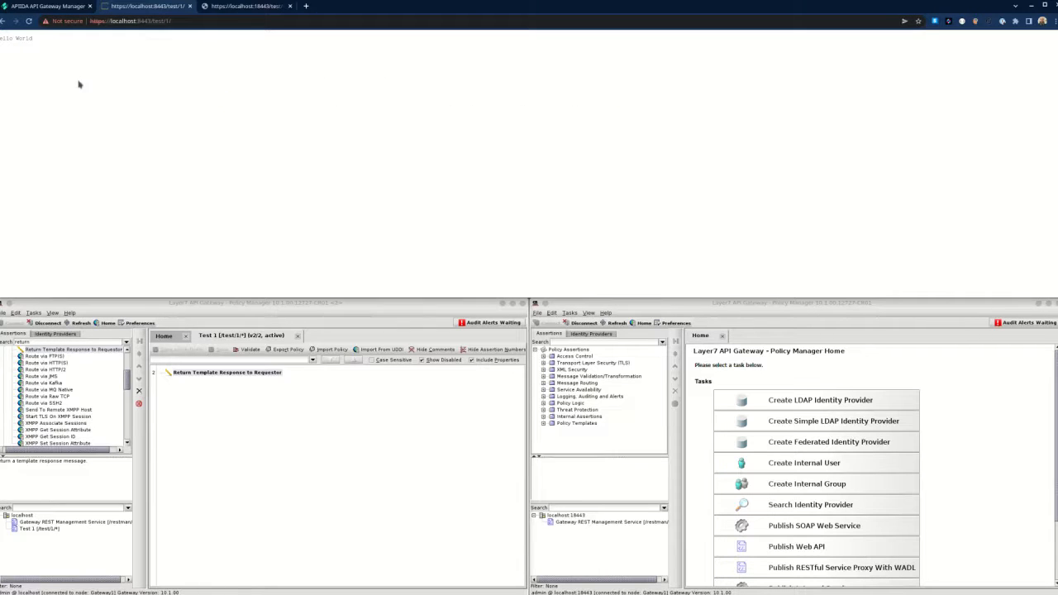
# Reload test/1 on the target gateway (port 18443), which returns Service Not Found.
pyautogui.click(248, 396)
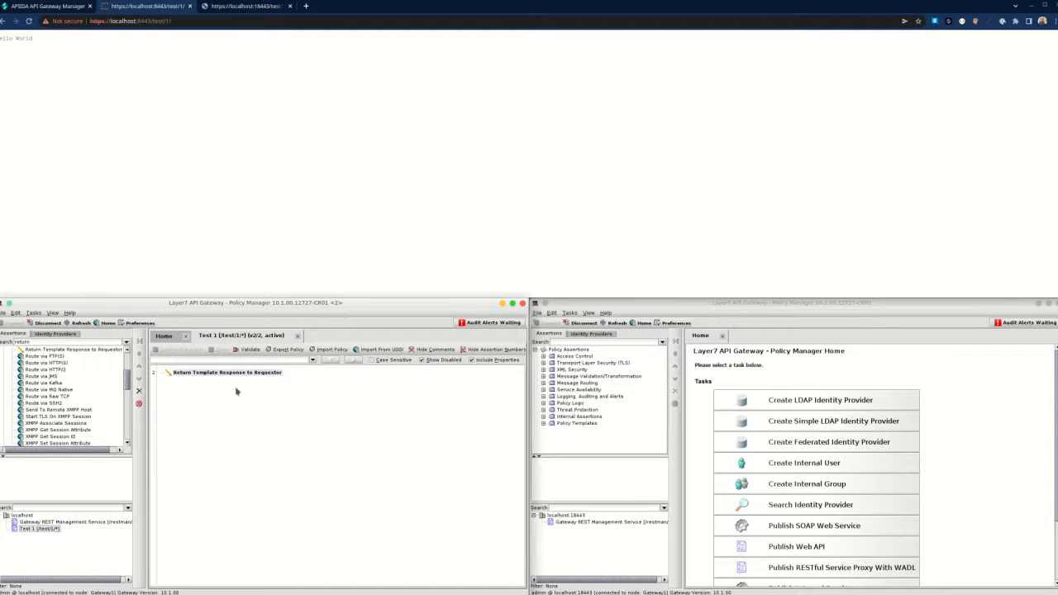
pyautogui.click(576, 528)
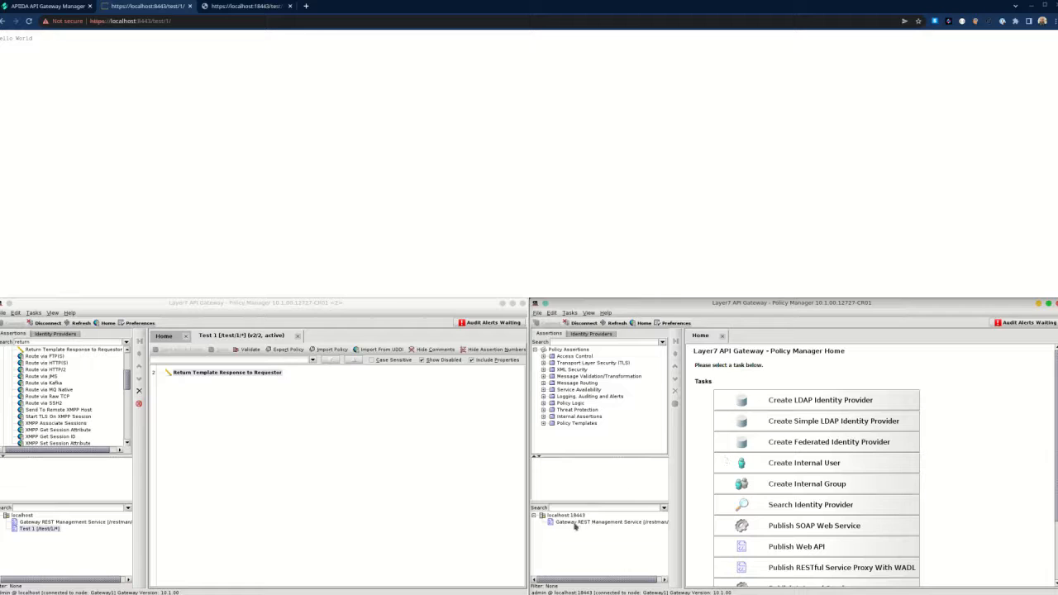
pyautogui.click(237, 6)
pyautogui.click(227, 22)
pyautogui.press('Return')
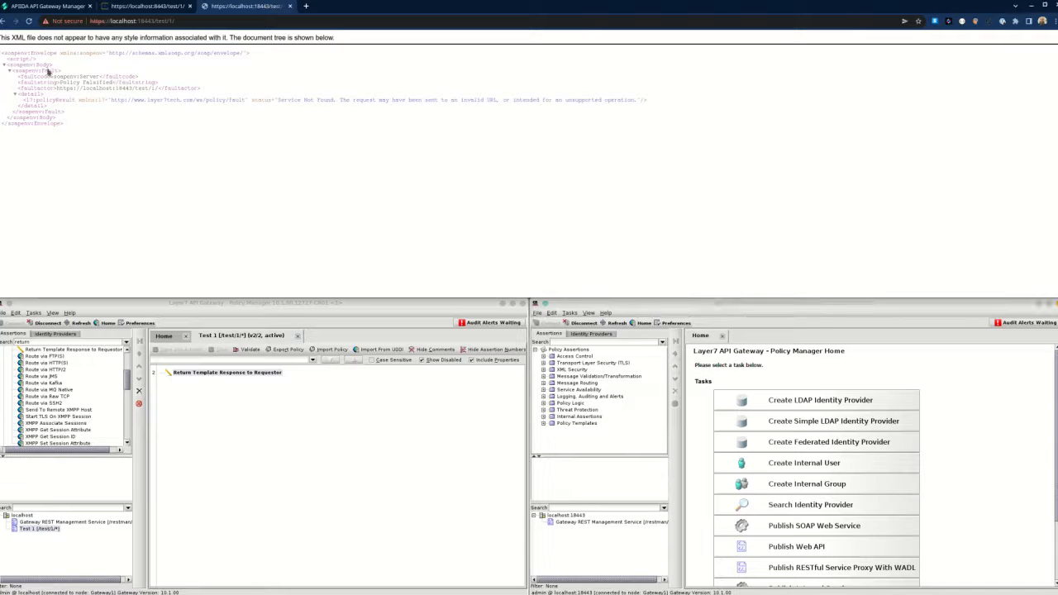
pyautogui.click(41, 7)
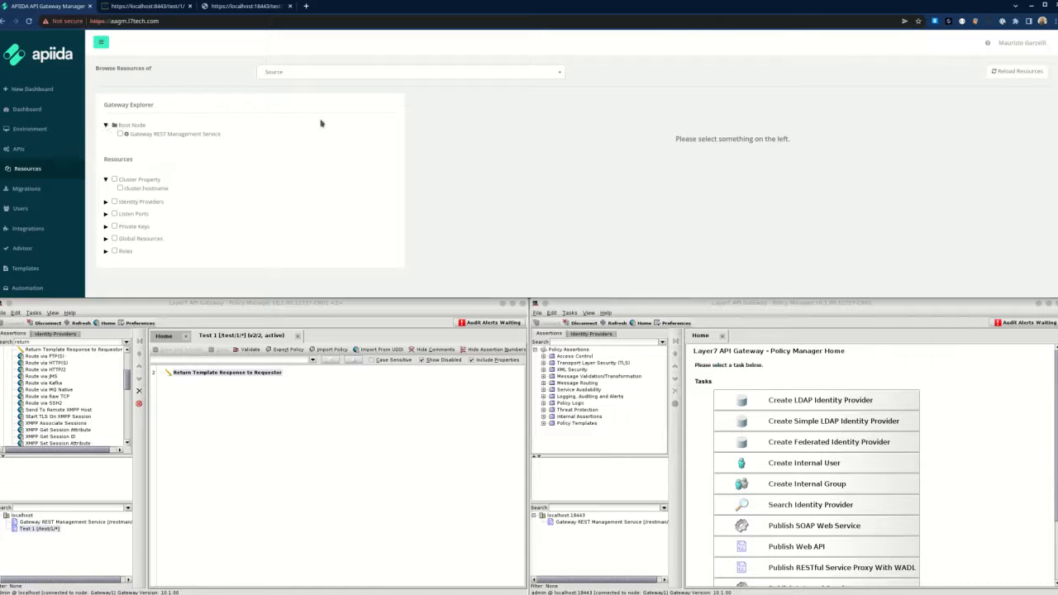
# Reload resources from the Source gateway node.
pyautogui.click(1019, 71)
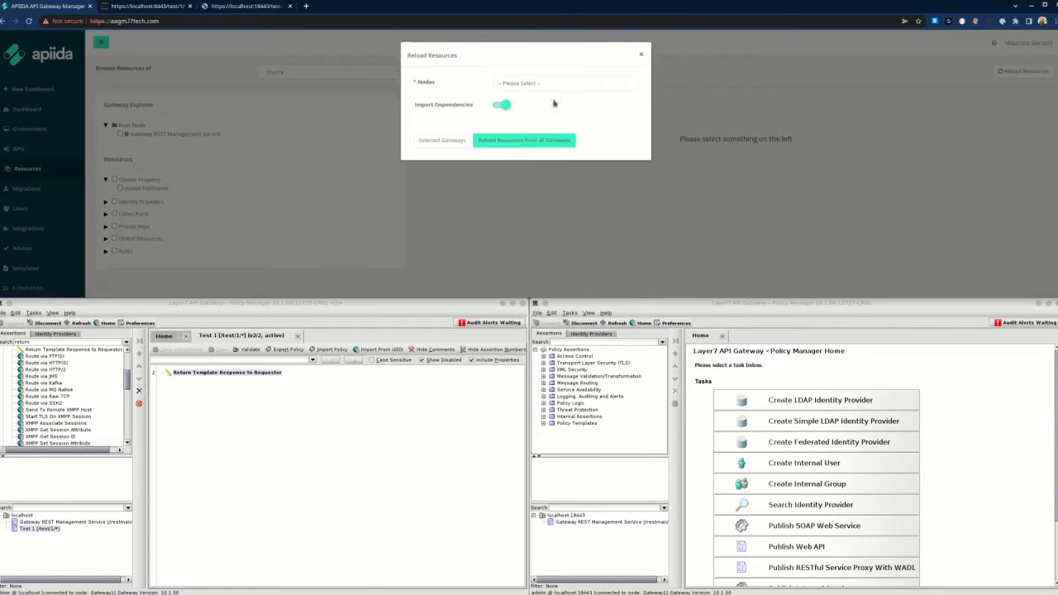
pyautogui.click(533, 84)
pyautogui.click(537, 110)
pyautogui.click(454, 142)
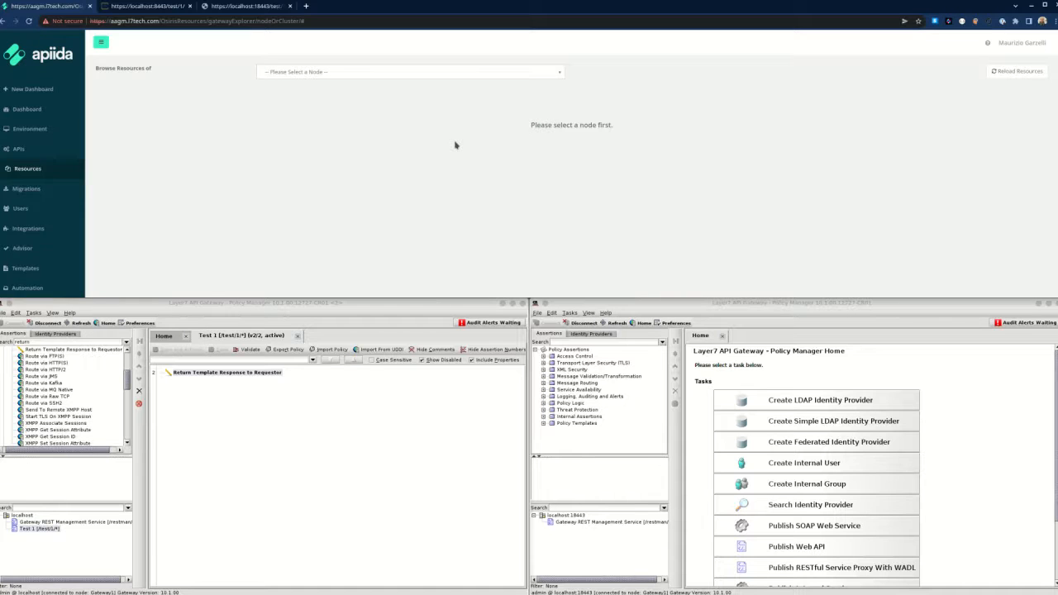
# Browse the Source node's resources and expand Root Node to reveal Test 1.
pyautogui.click(525, 72)
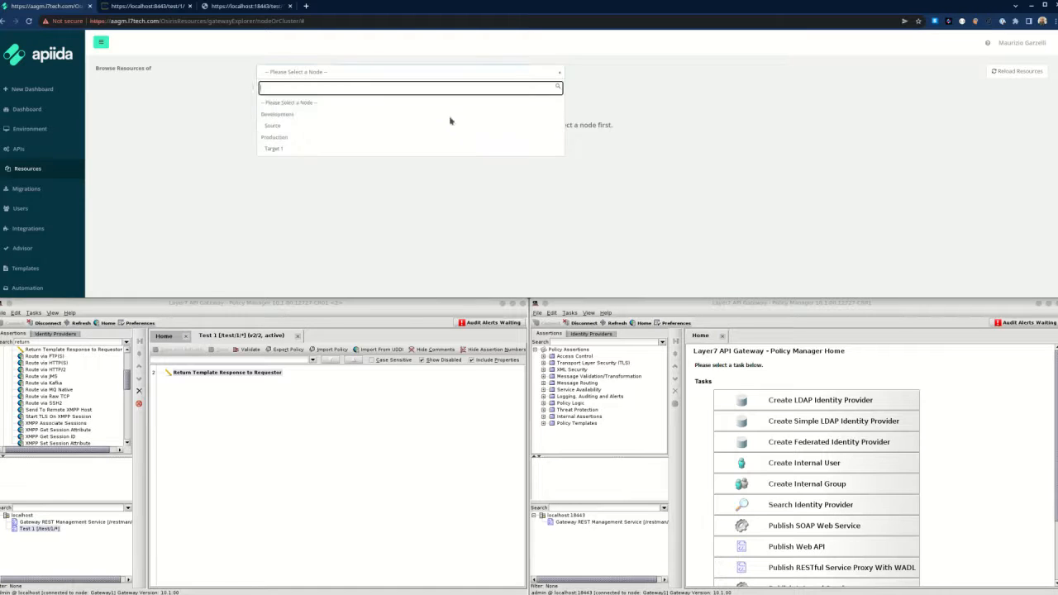
pyautogui.click(419, 125)
pyautogui.click(106, 125)
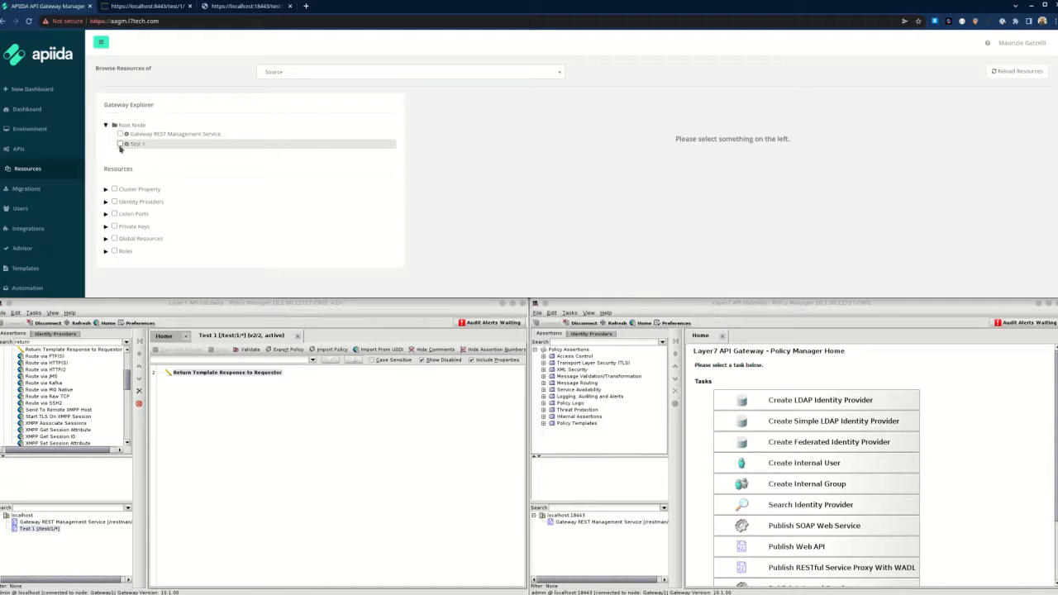
# Select Test 1 for migration, choose Target 1 as the target, and prepare the migration.
pyautogui.click(120, 145)
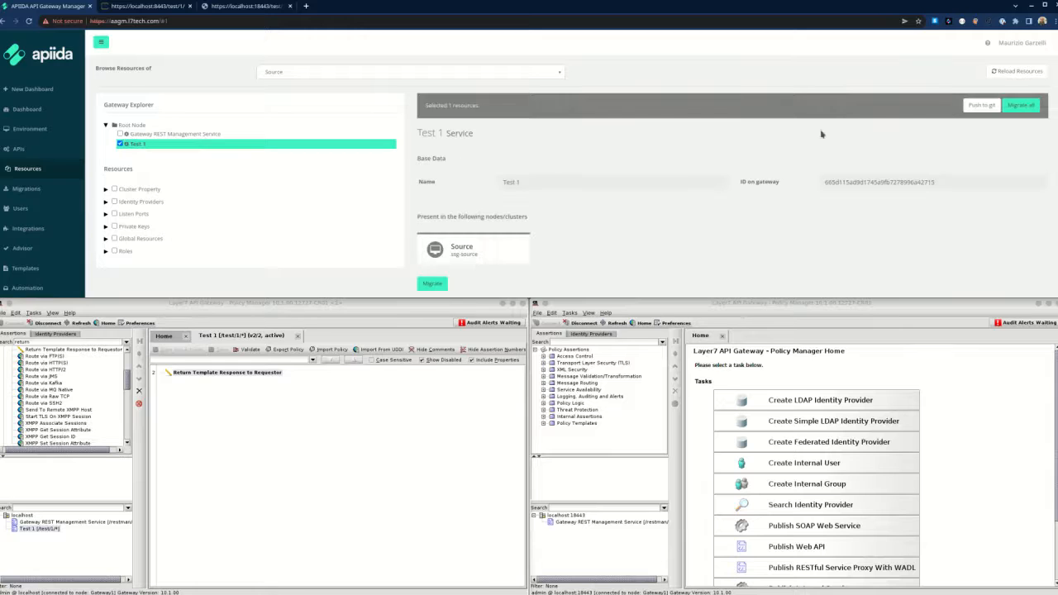
pyautogui.scroll(-1, 743, 196)
pyautogui.scroll(-1, 743, 196)
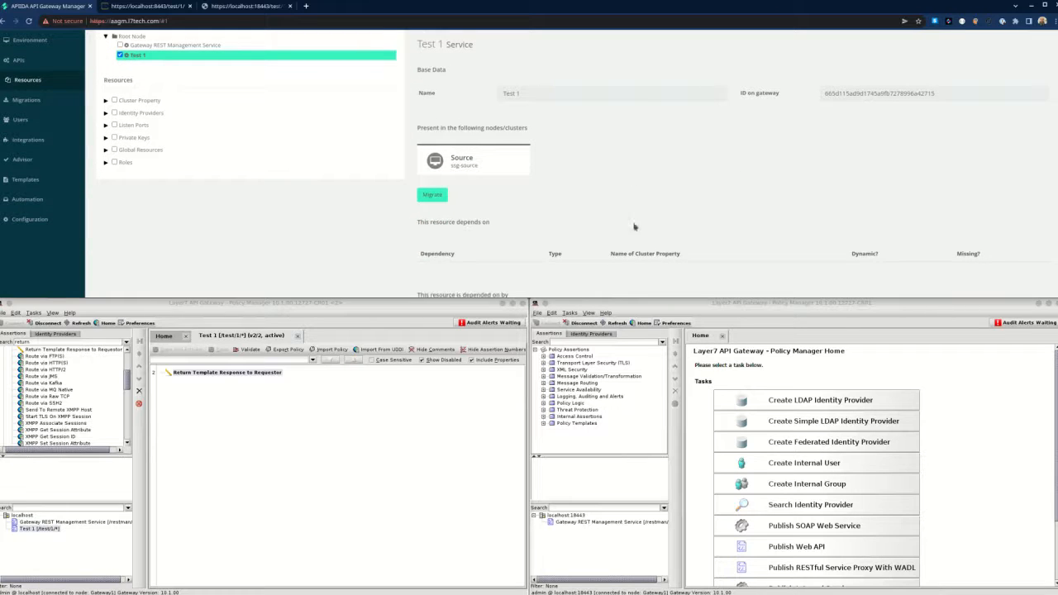
pyautogui.scroll(1, 868, 183)
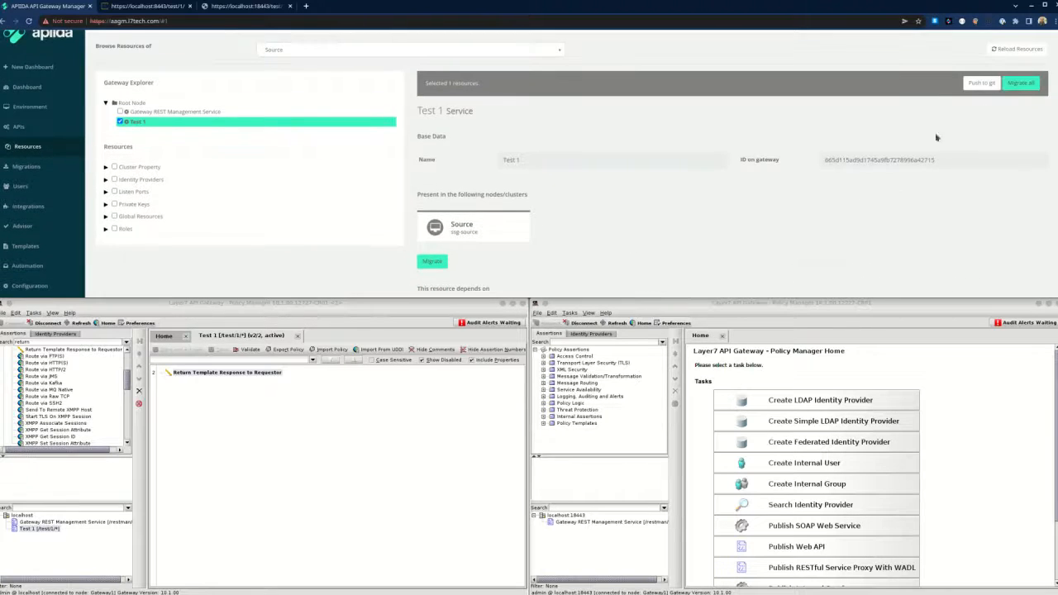
pyautogui.click(429, 261)
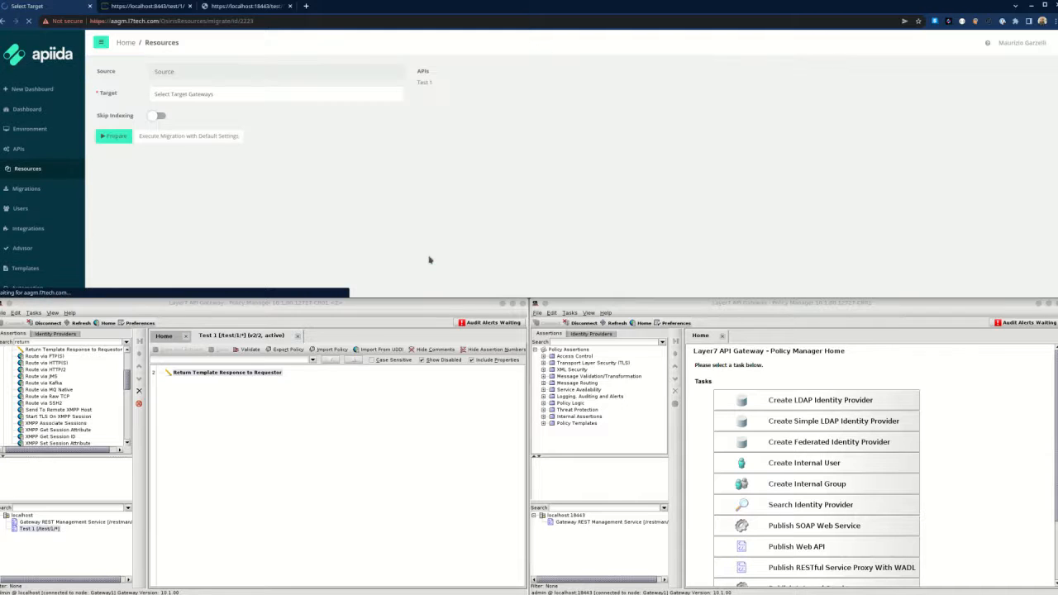
pyautogui.click(230, 95)
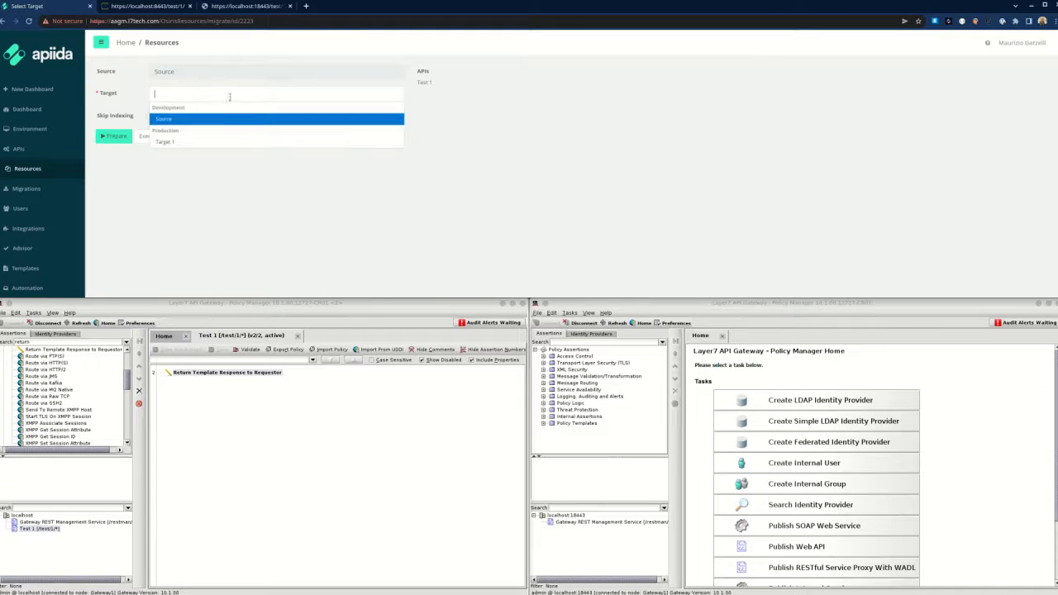
pyautogui.click(211, 142)
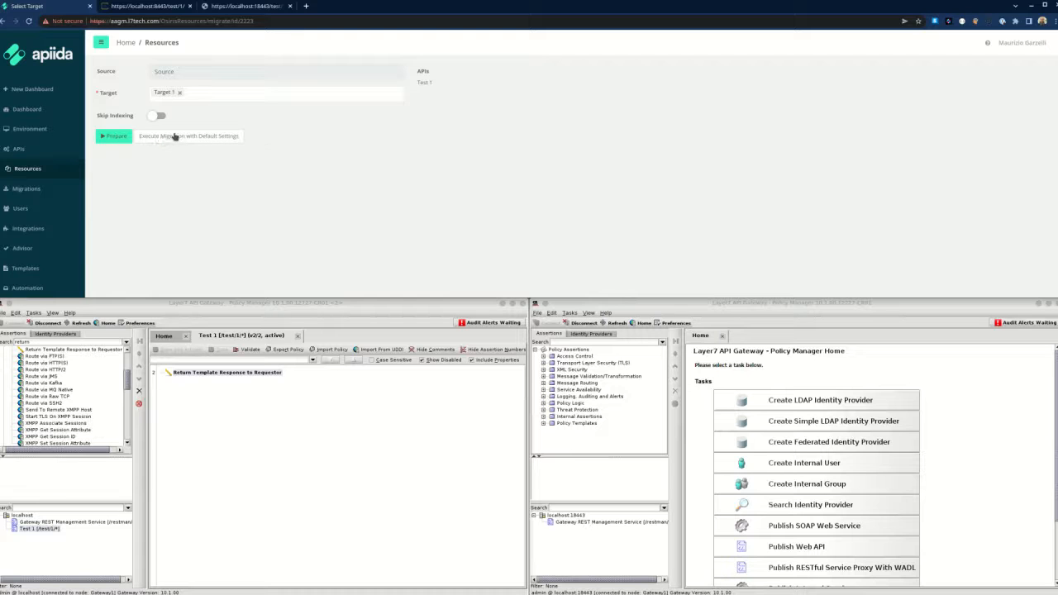
pyautogui.click(119, 139)
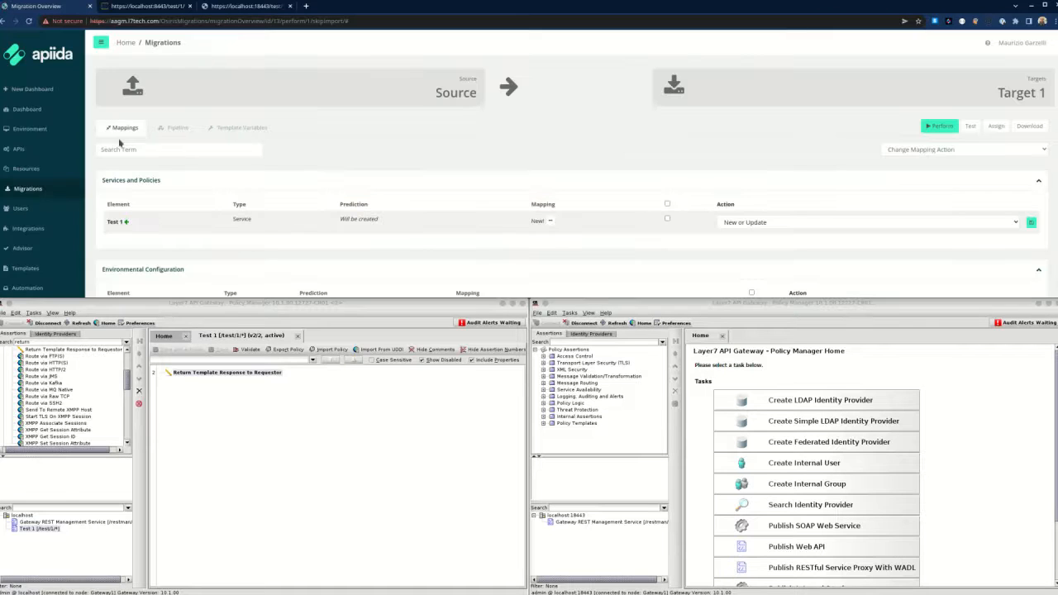
# Review the Change Mapping Action options, then view the migration's Pipeline section.
pyautogui.scroll(-3, 120, 143)
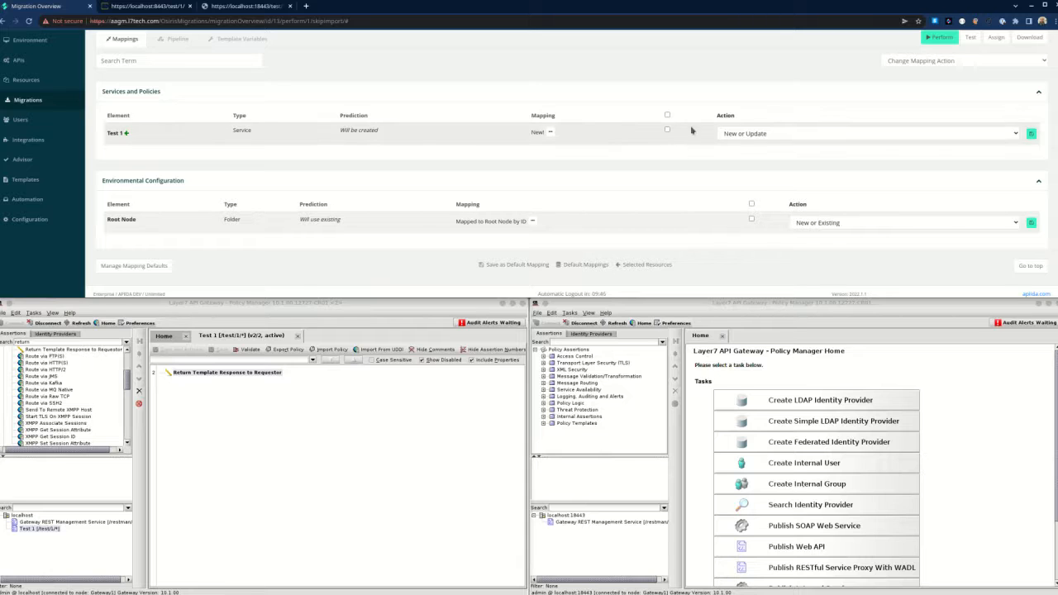
pyautogui.click(911, 60)
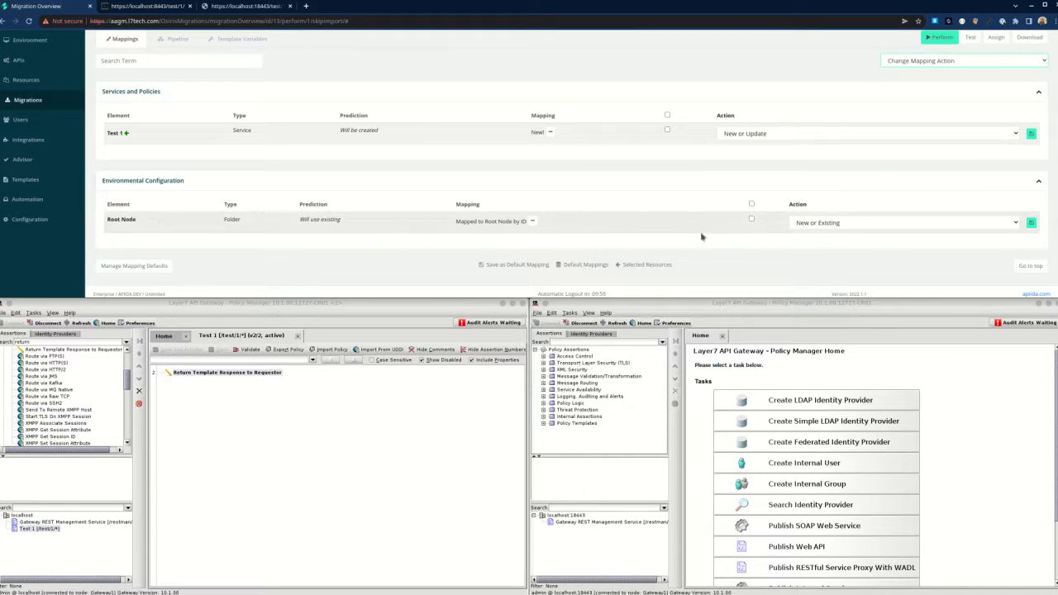
pyautogui.scroll(2, 578, 224)
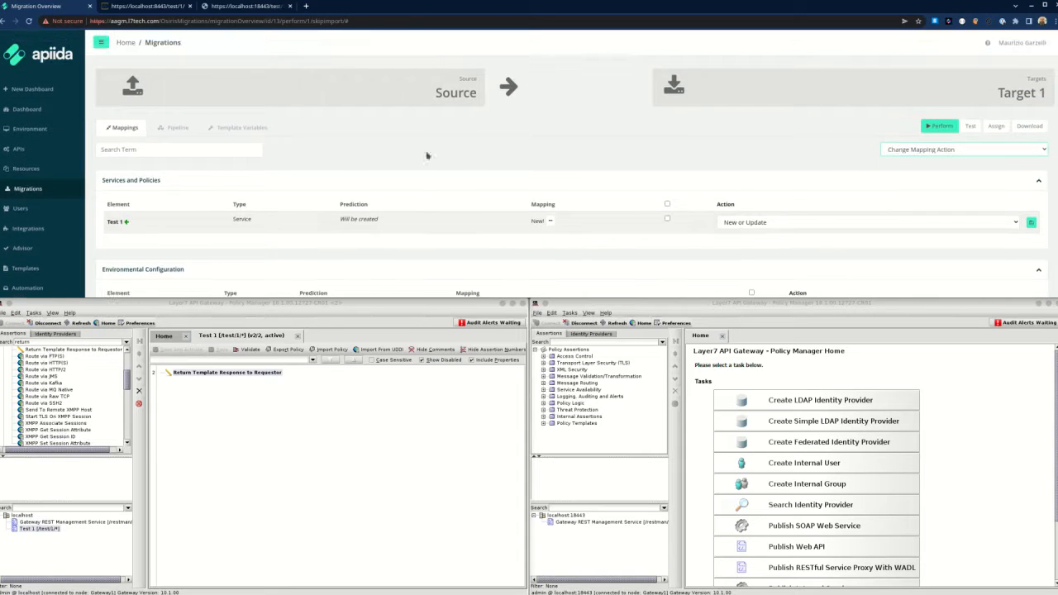
pyautogui.click(165, 130)
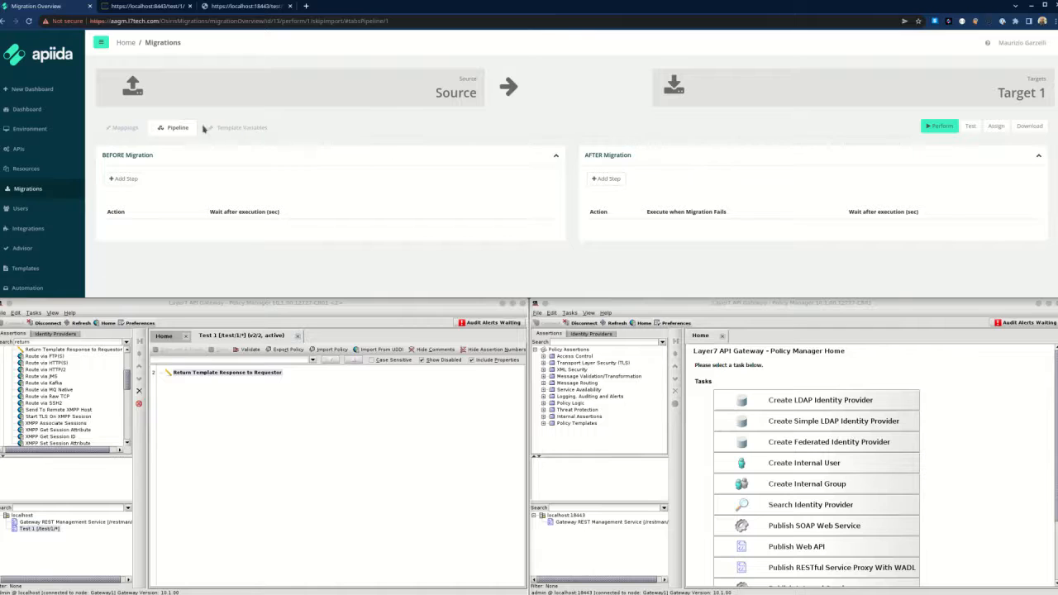
# Inspect the Before Migration step actions without adding a step, then view the Template Variables.
pyautogui.click(124, 179)
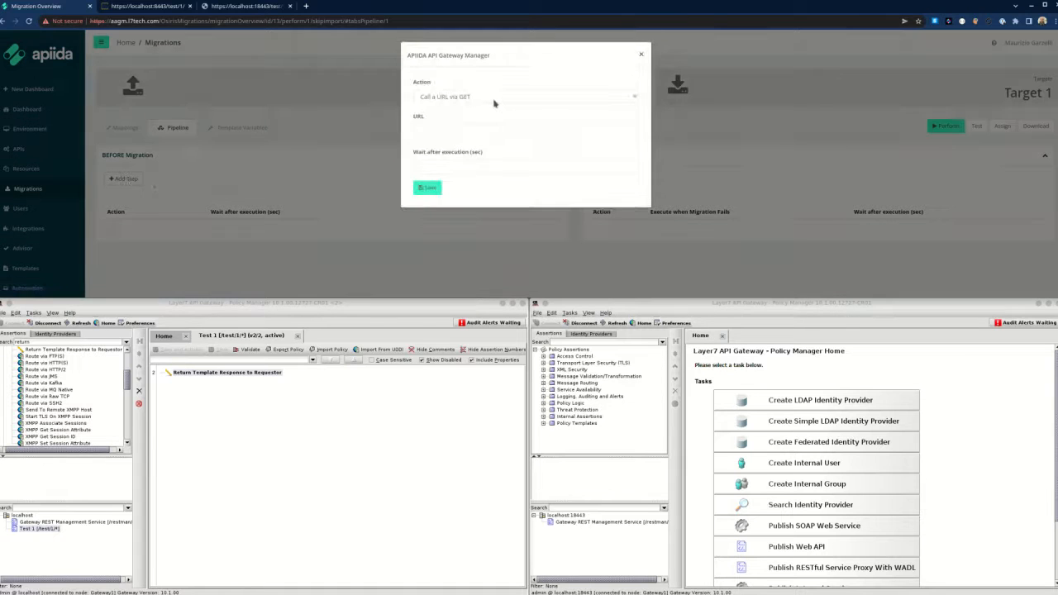
pyautogui.click(496, 98)
pyautogui.click(498, 99)
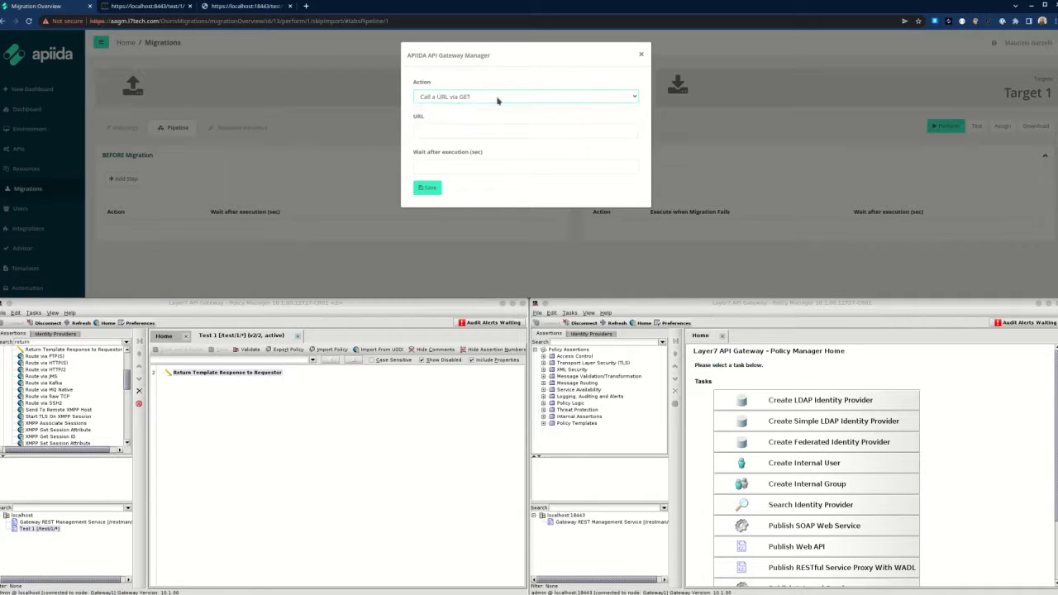
pyautogui.click(511, 99)
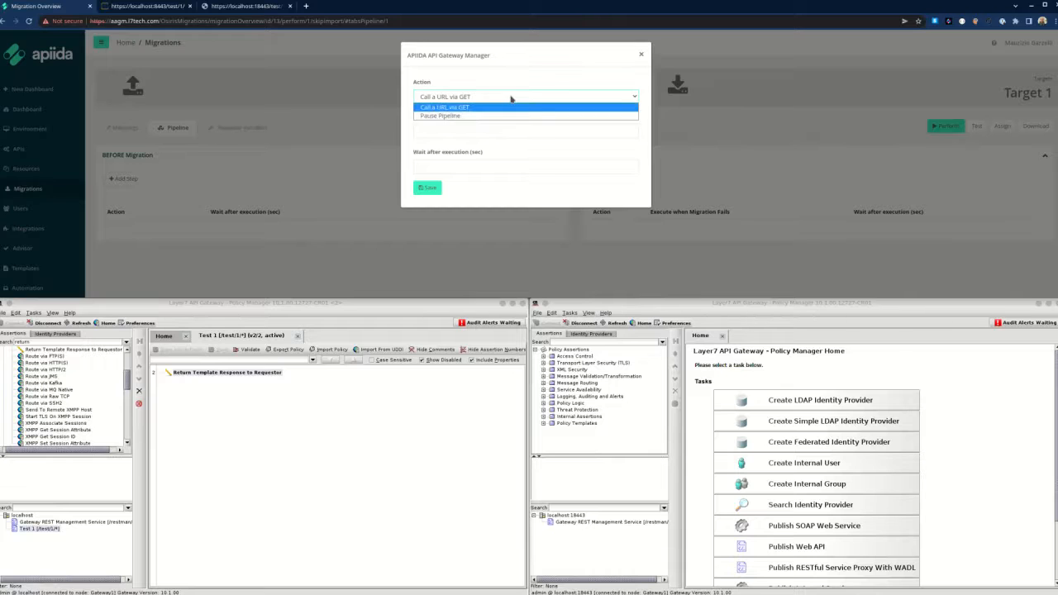
pyautogui.click(514, 98)
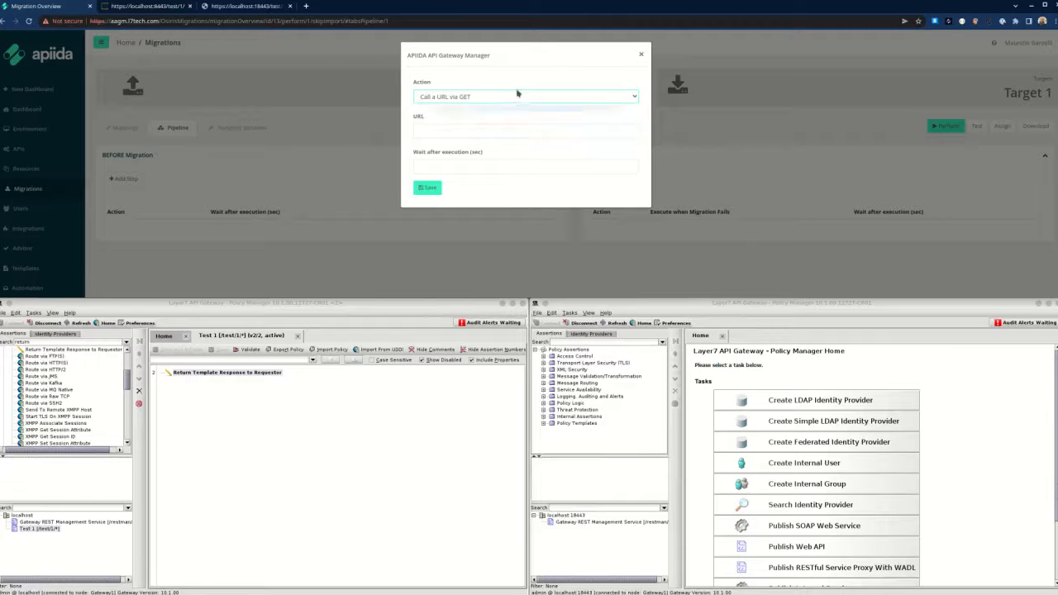
pyautogui.click(642, 53)
pyautogui.click(211, 131)
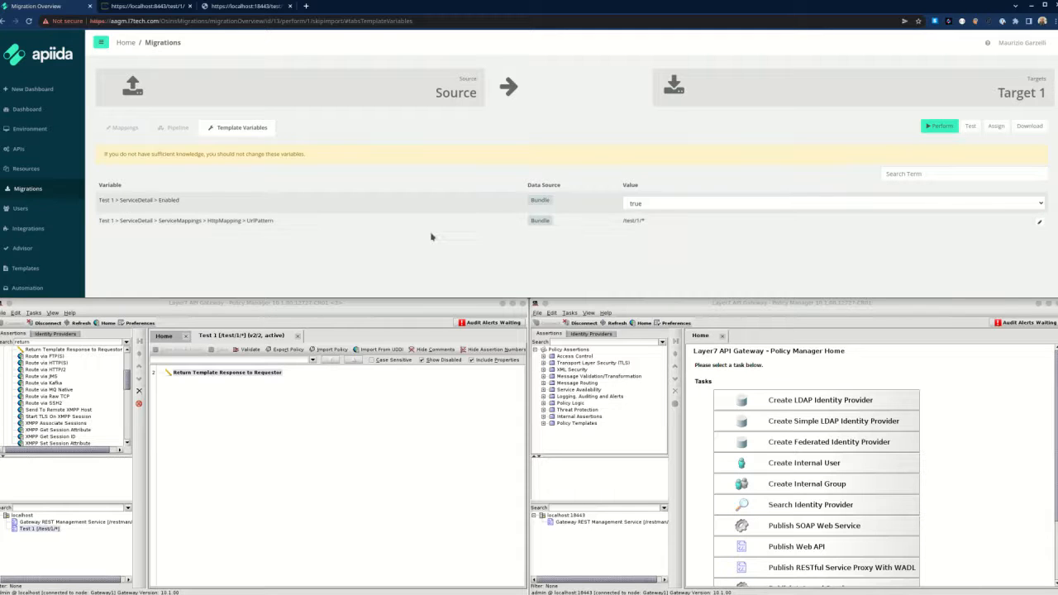
# Return to the migration's Mappings and review them: Test 1 to be created, Root Node using the existing folder.
pyautogui.scroll(-1, 430, 236)
pyautogui.scroll(1, 430, 237)
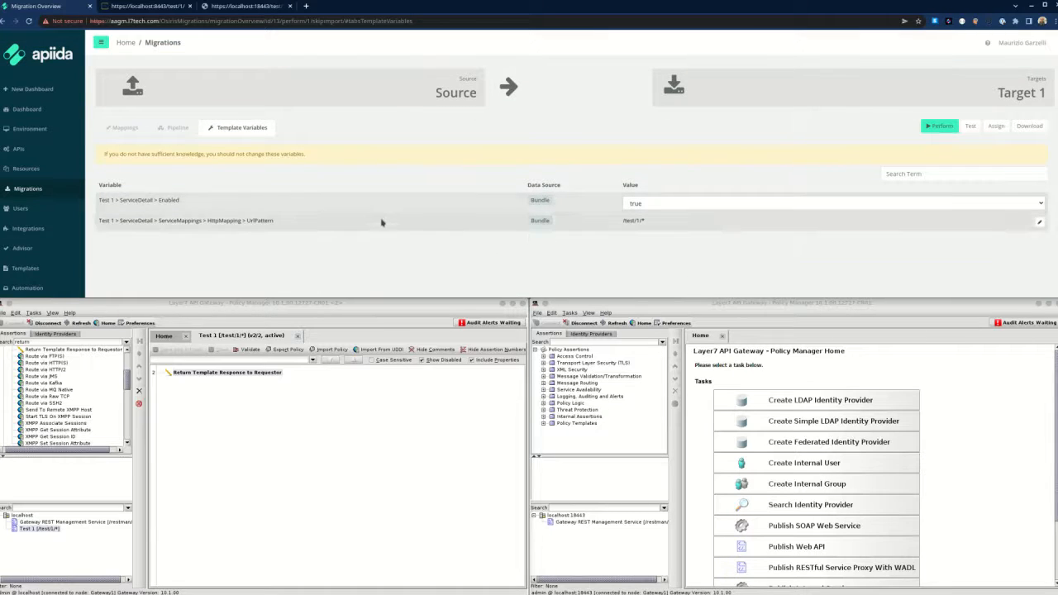
pyautogui.click(131, 132)
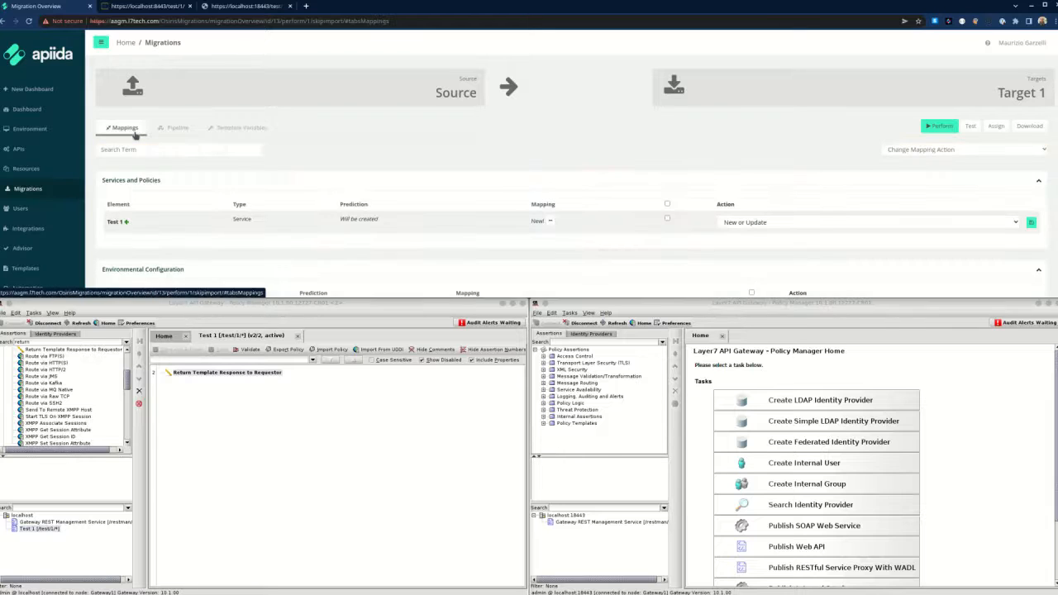
pyautogui.scroll(-3, 470, 185)
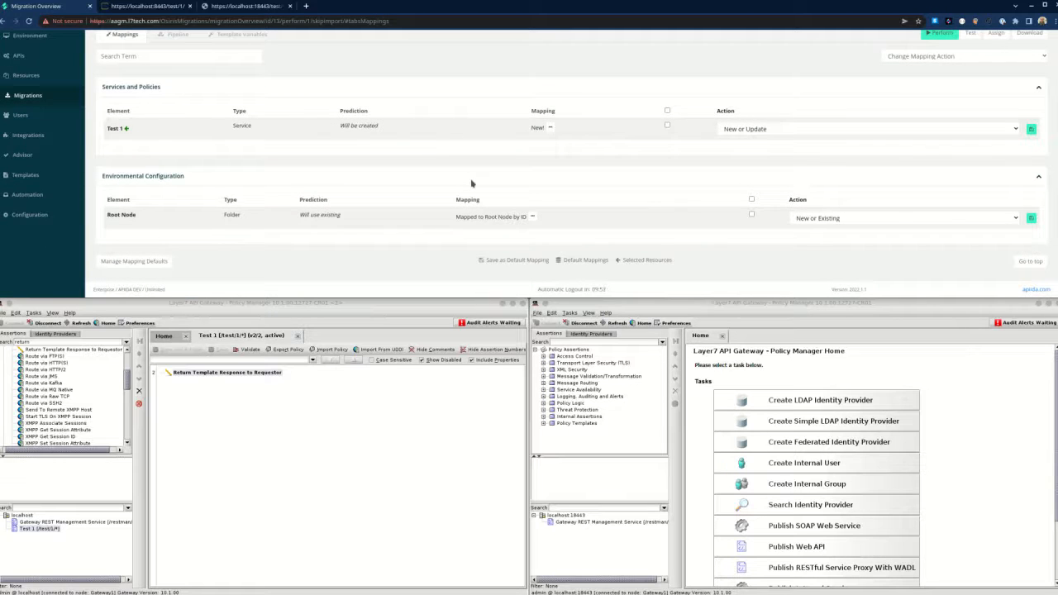
pyautogui.scroll(3, 471, 183)
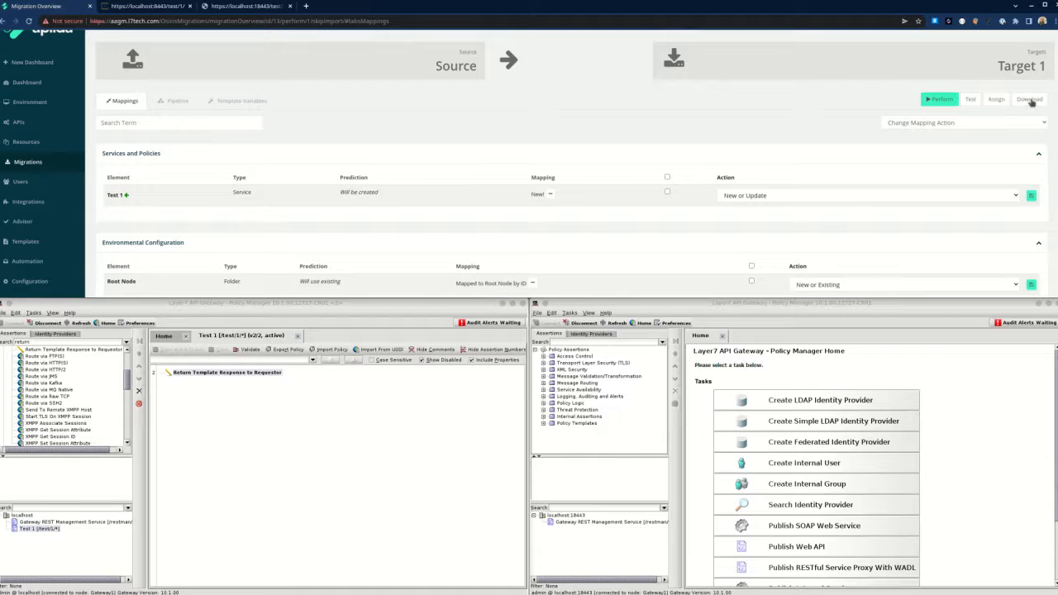
pyautogui.click(953, 98)
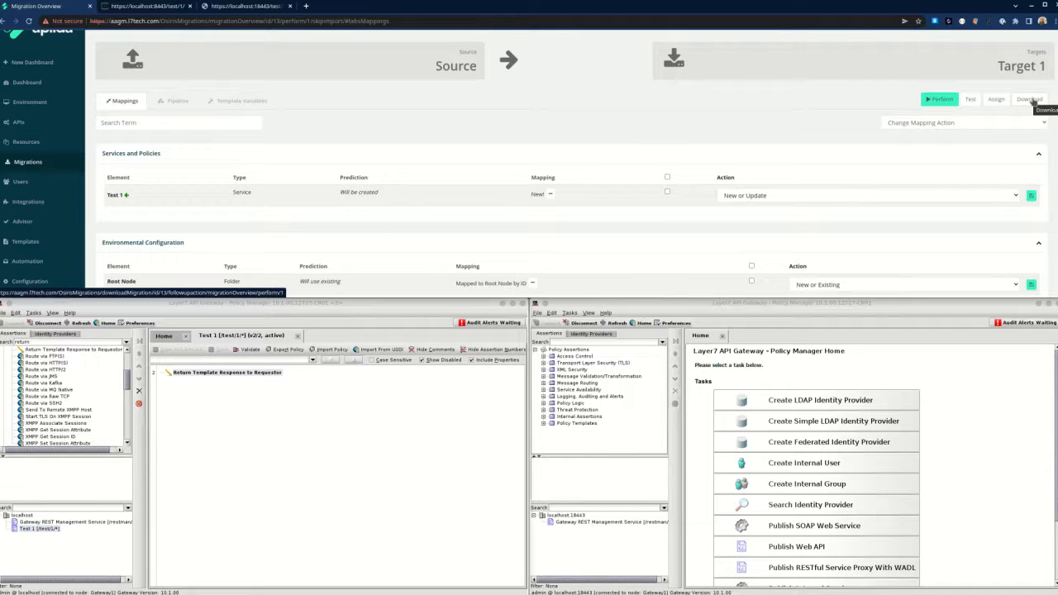
# Run a test migration to Target 1 and review the results marking Test 1 as CreatedNew.
pyautogui.click(972, 100)
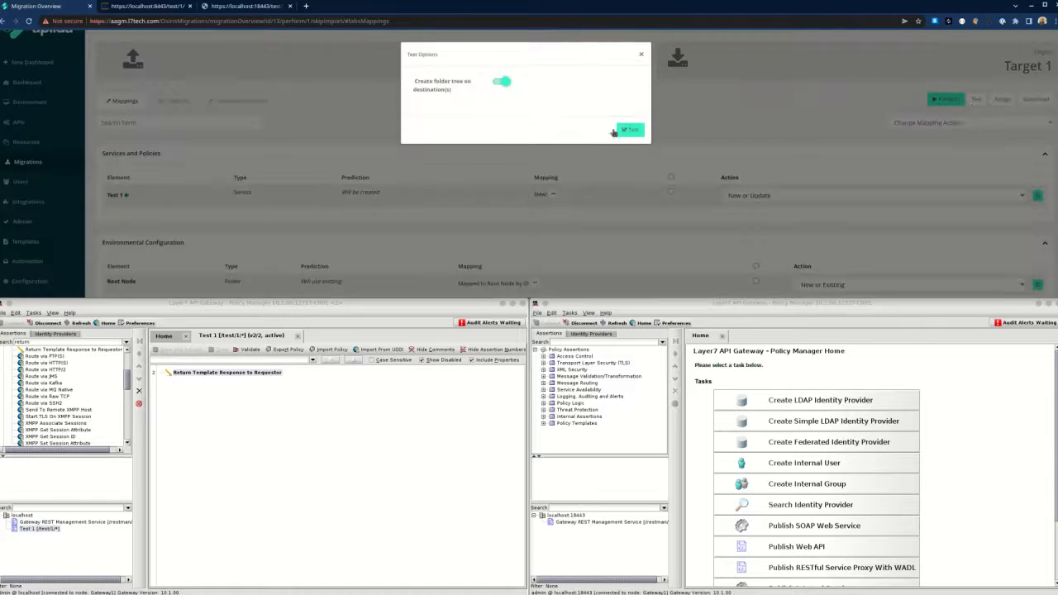
pyautogui.click(635, 130)
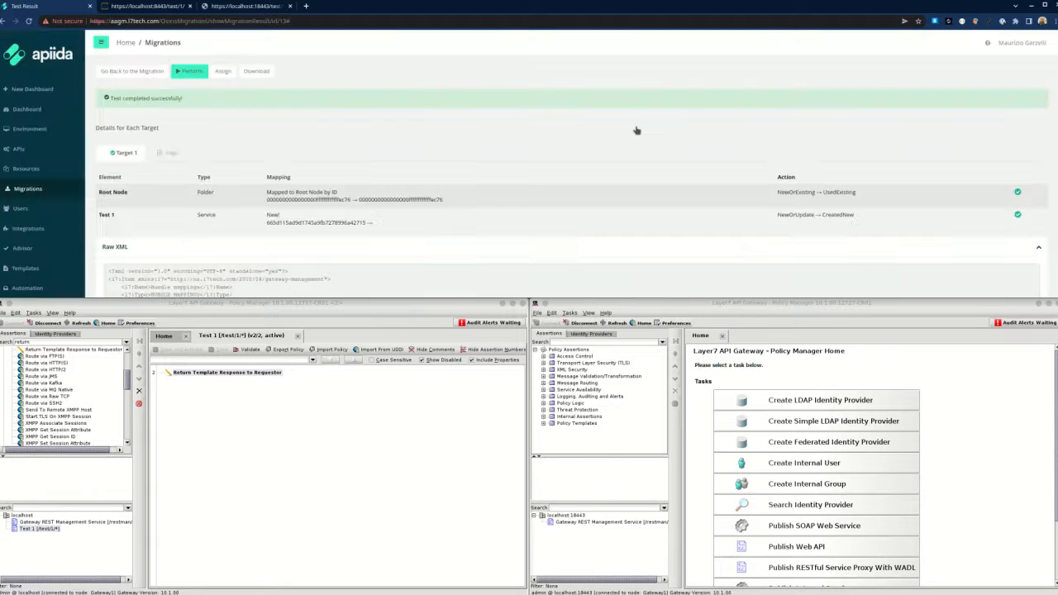
pyautogui.scroll(-2, 466, 189)
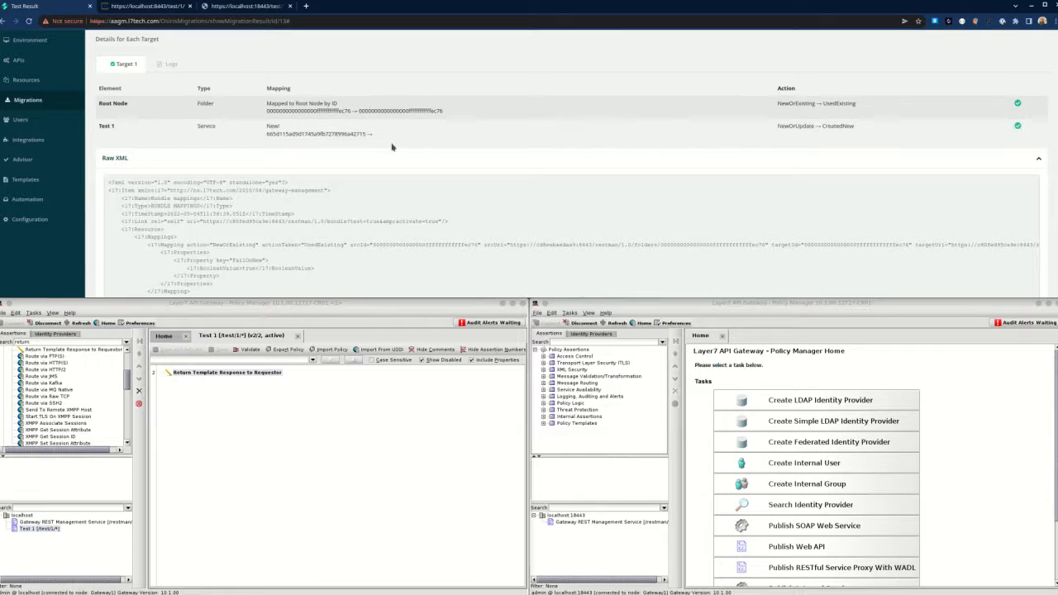
pyautogui.scroll(-2, 378, 177)
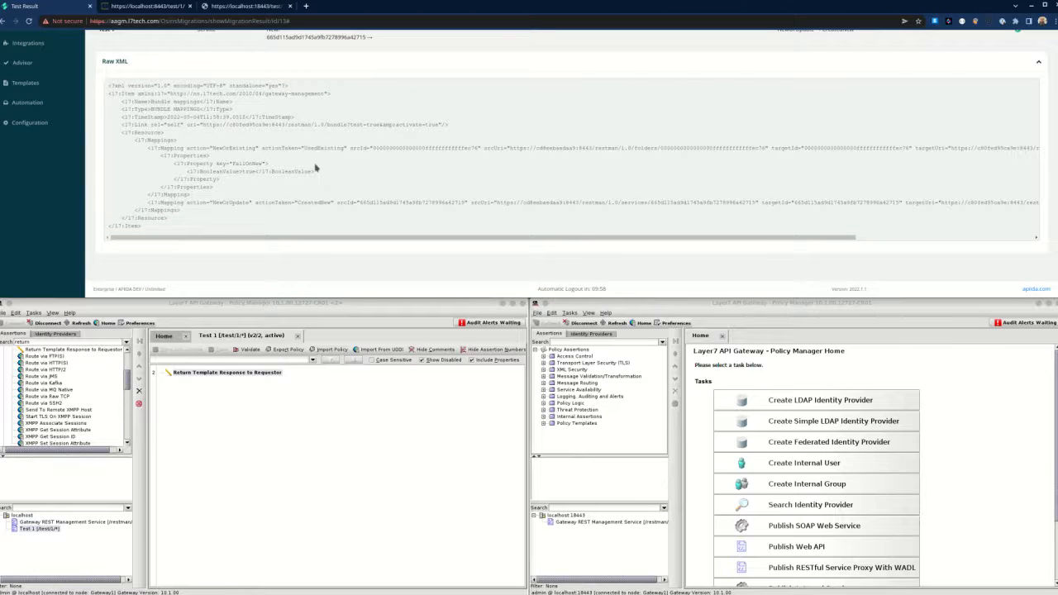
pyautogui.scroll(3, 315, 164)
# Read through the test run's import log lines for Source and Target 1.
pyautogui.click(168, 98)
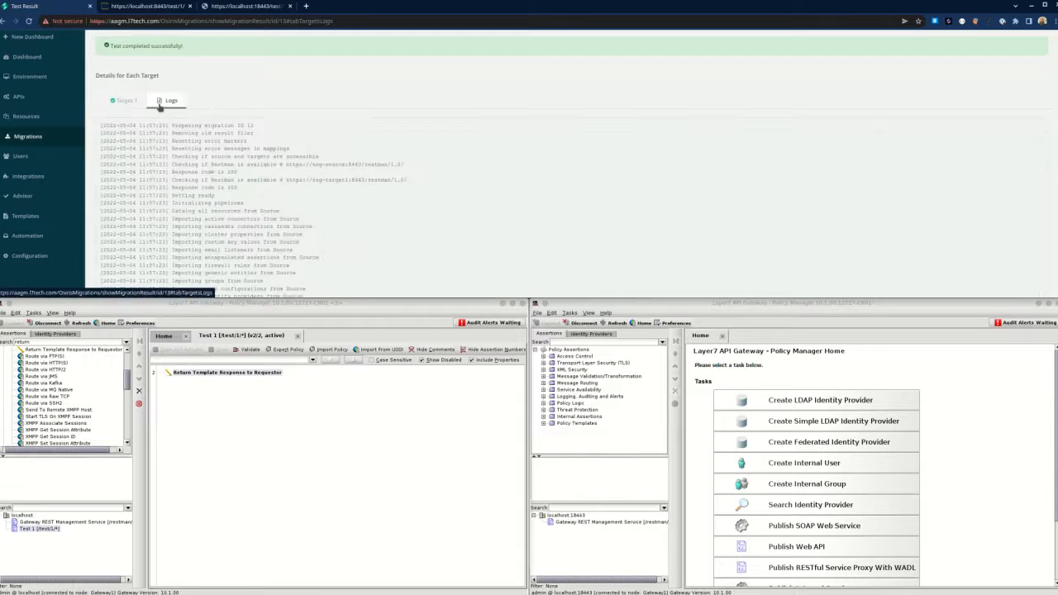
pyautogui.scroll(-5, 276, 191)
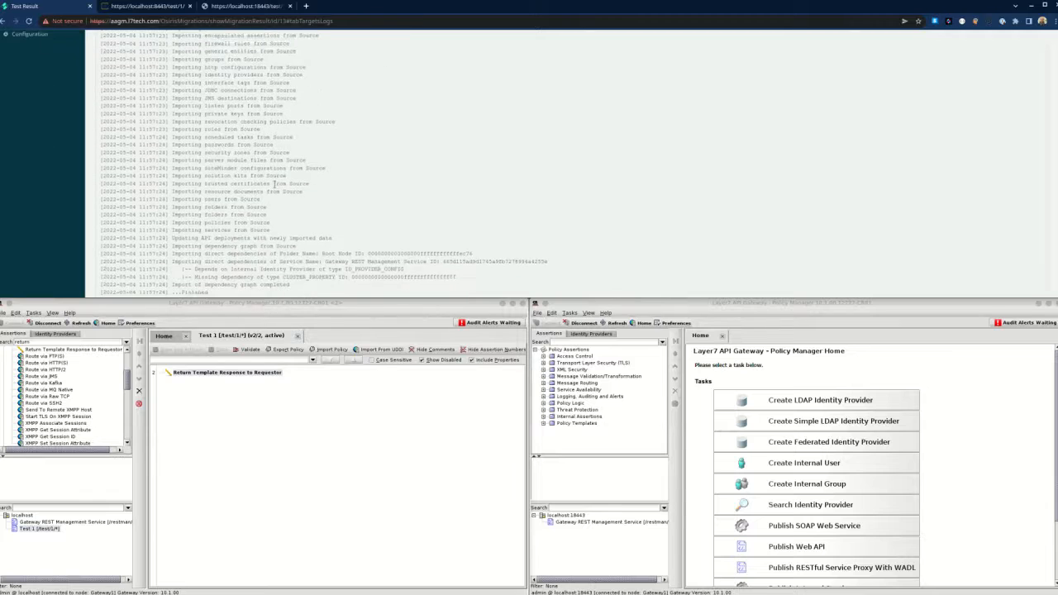
pyautogui.scroll(-2, 275, 146)
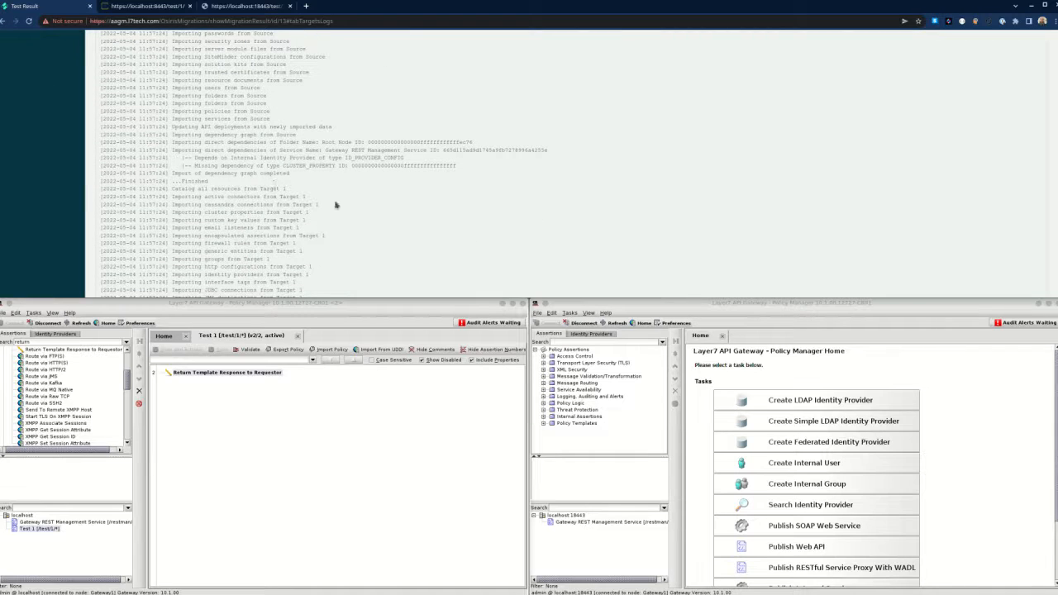
pyautogui.scroll(8, 307, 167)
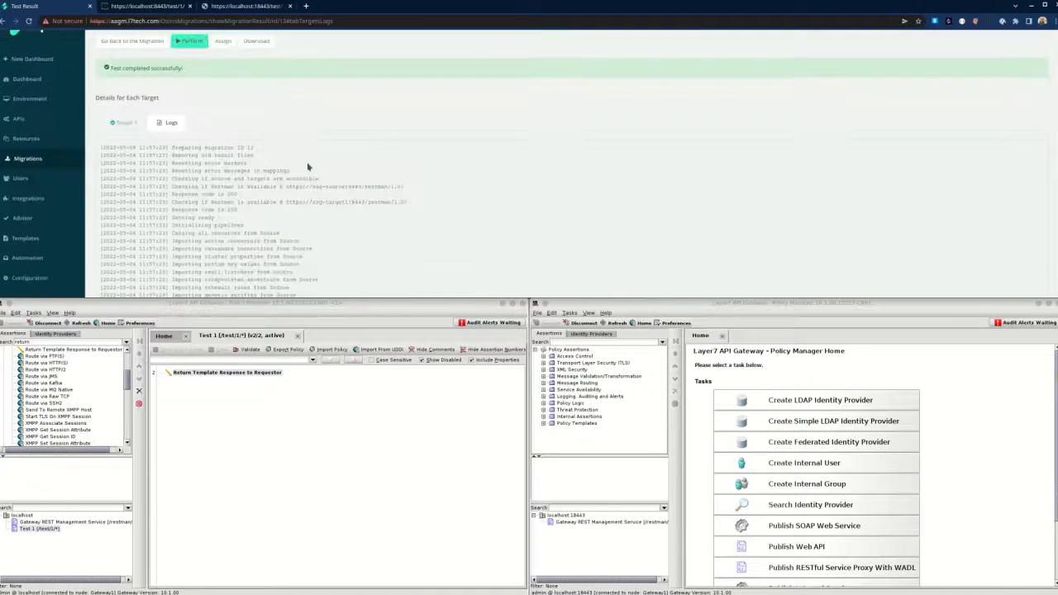
pyautogui.scroll(1, 307, 167)
pyautogui.click(192, 73)
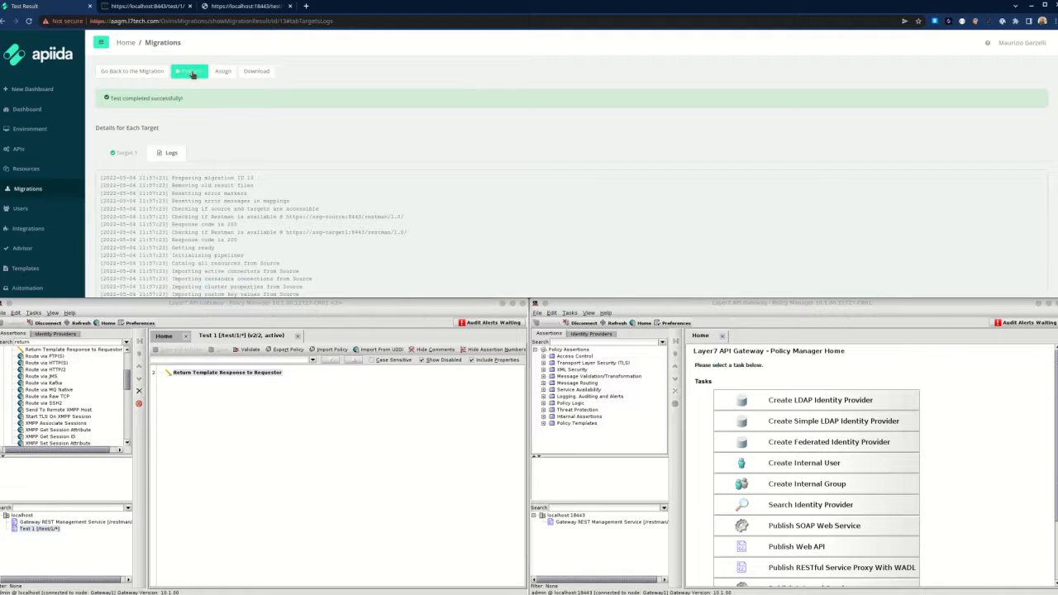
# Perform the real migration of Test 1 to Target 1.
pyautogui.click(192, 73)
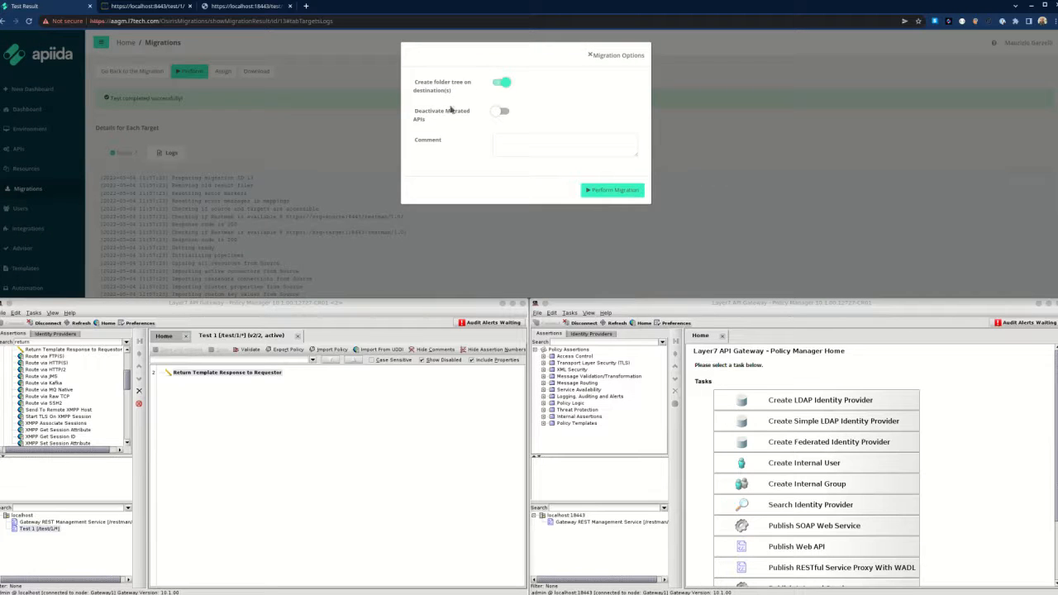
pyautogui.click(621, 191)
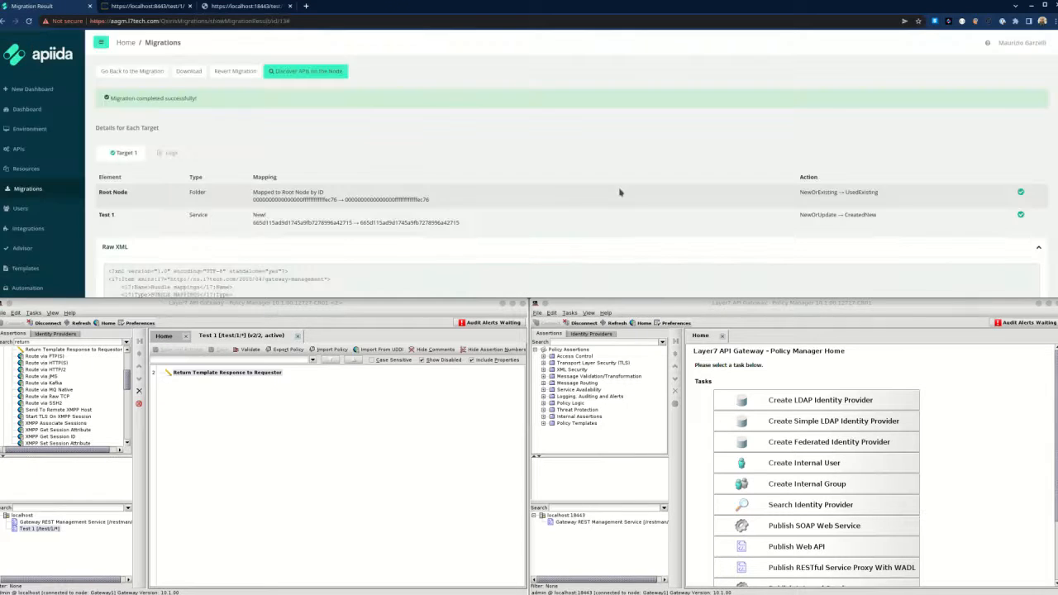
pyautogui.scroll(-2, 408, 149)
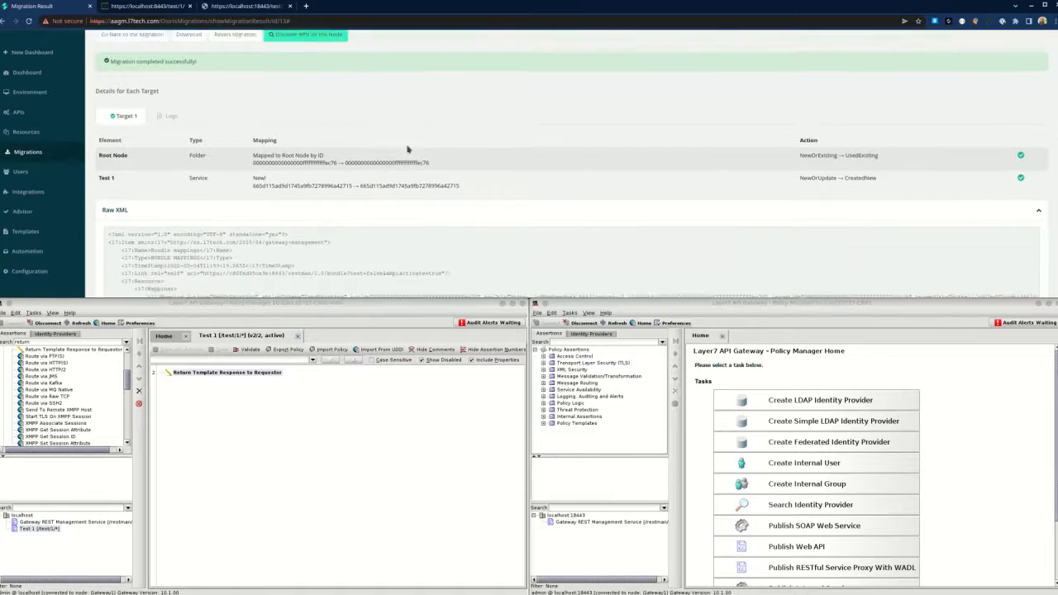
# Refresh the target gateway's Policy Manager tree and select the migrated Test 1 service.
pyautogui.click(711, 374)
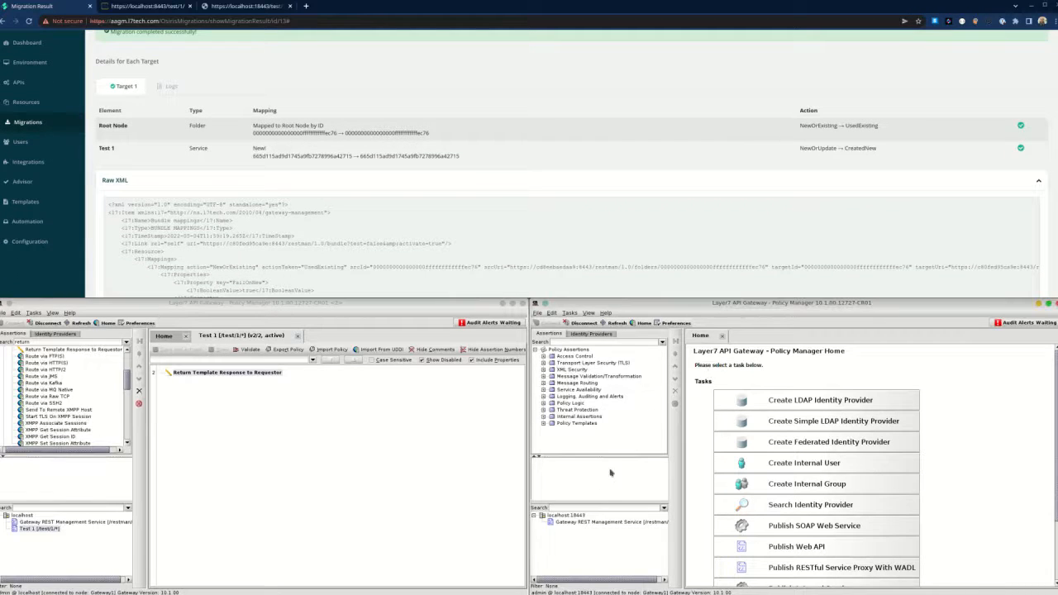
pyautogui.rightClick(568, 520)
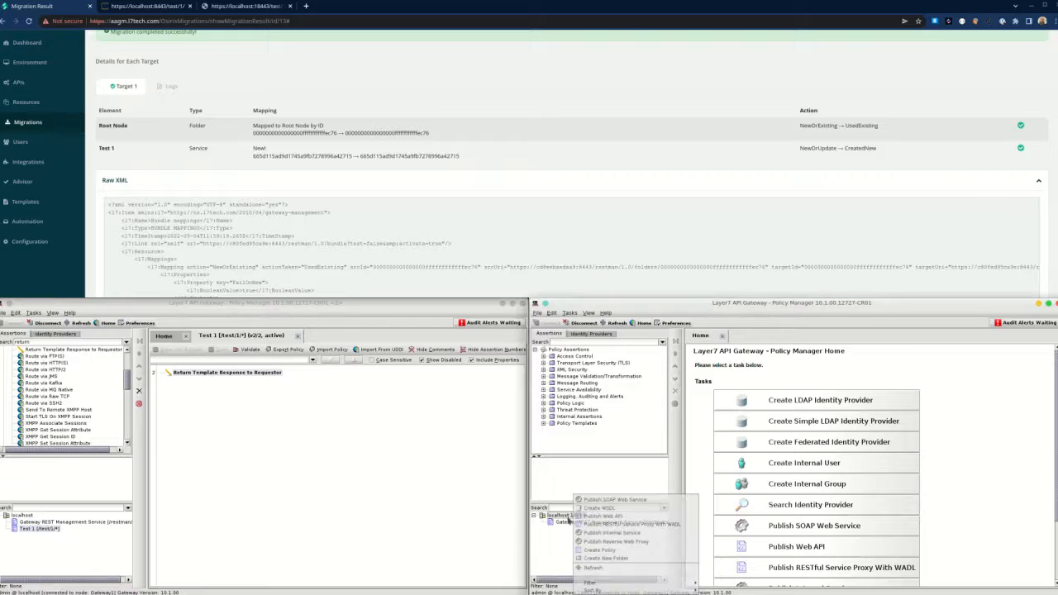
pyautogui.click(590, 571)
pyautogui.click(570, 528)
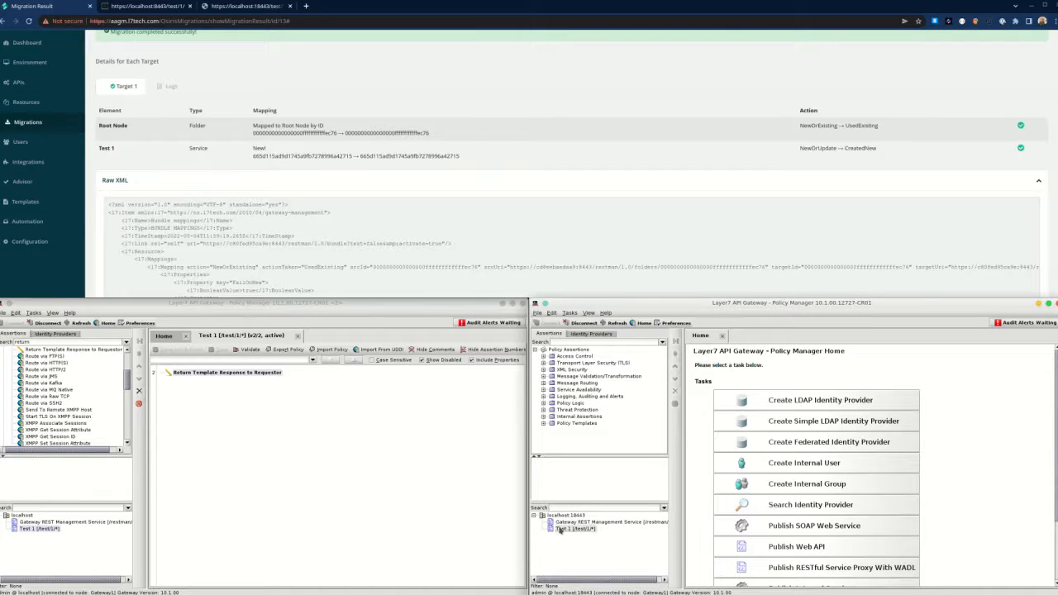
# Reload localhost:18443/test1/ to confirm it returns Hello World, then go back to Migration Result.
pyautogui.click(241, 7)
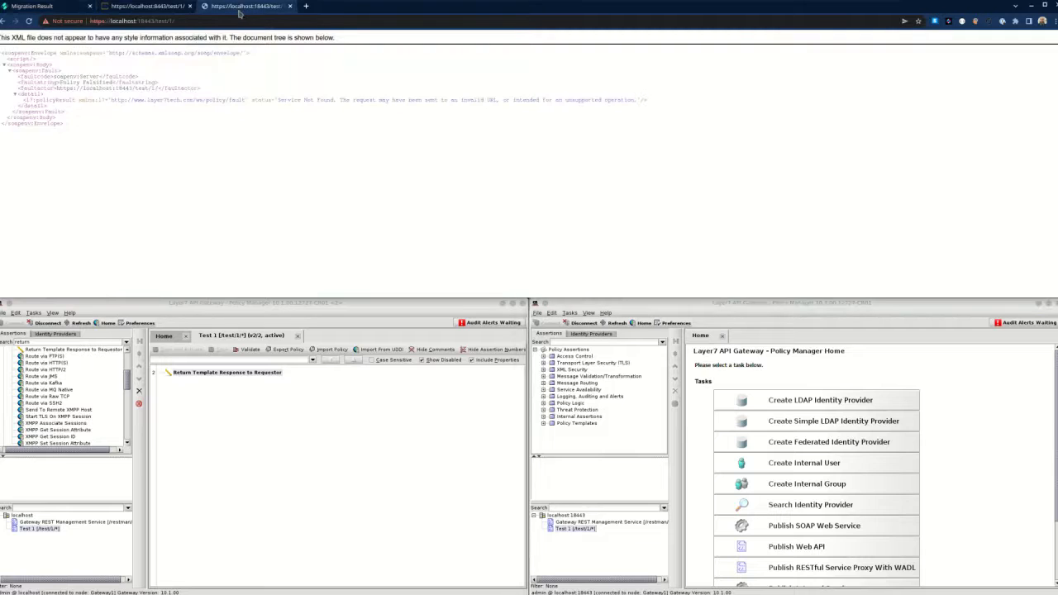
pyautogui.click(240, 14)
pyautogui.press('Return')
pyautogui.moveTo(18, 38); pyautogui.dragTo(38, 42)
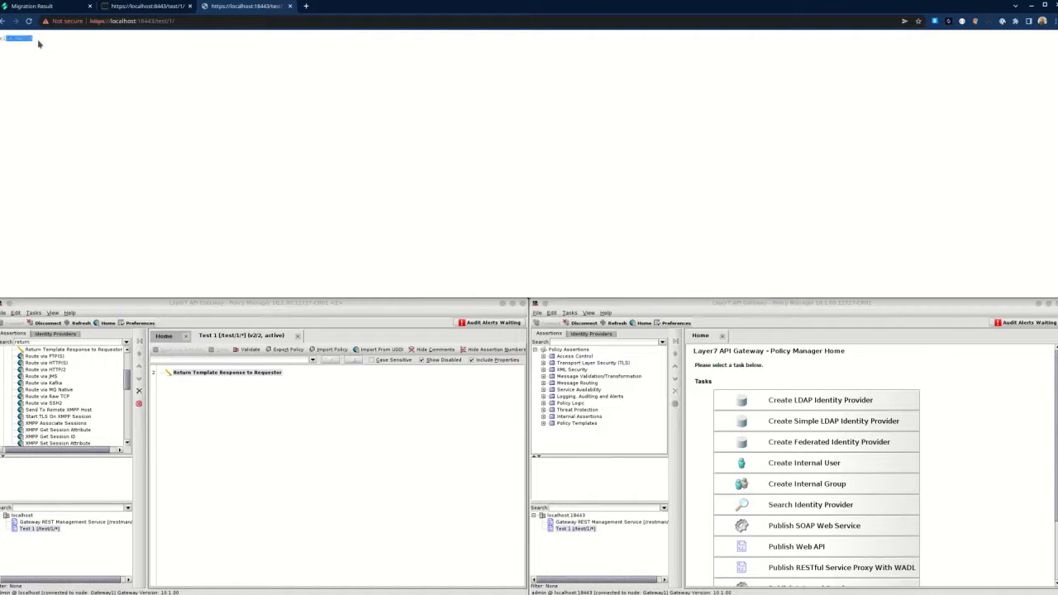
pyautogui.click(75, 61)
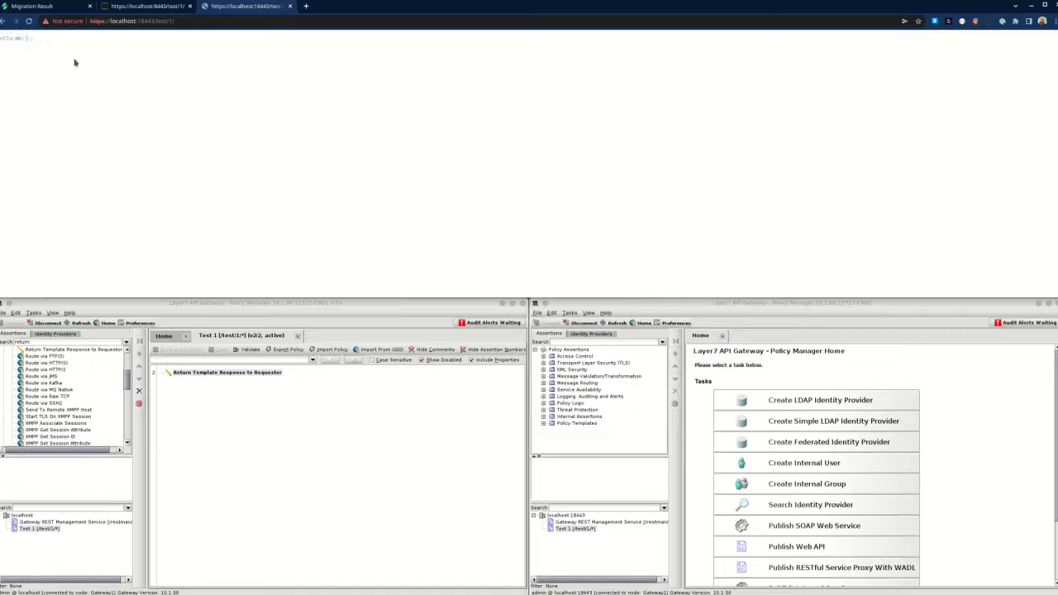
pyautogui.click(33, 7)
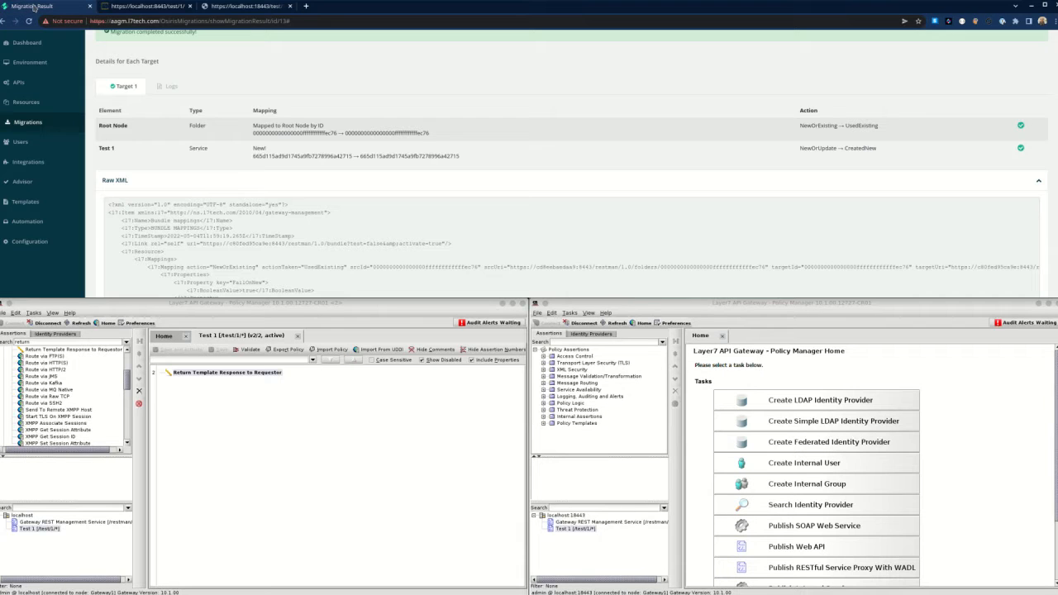
# Open Migrations > Completed Migrations and highlight the newest entry, Test 1 from Source to Target 1.
pyautogui.click(34, 123)
pyautogui.click(33, 127)
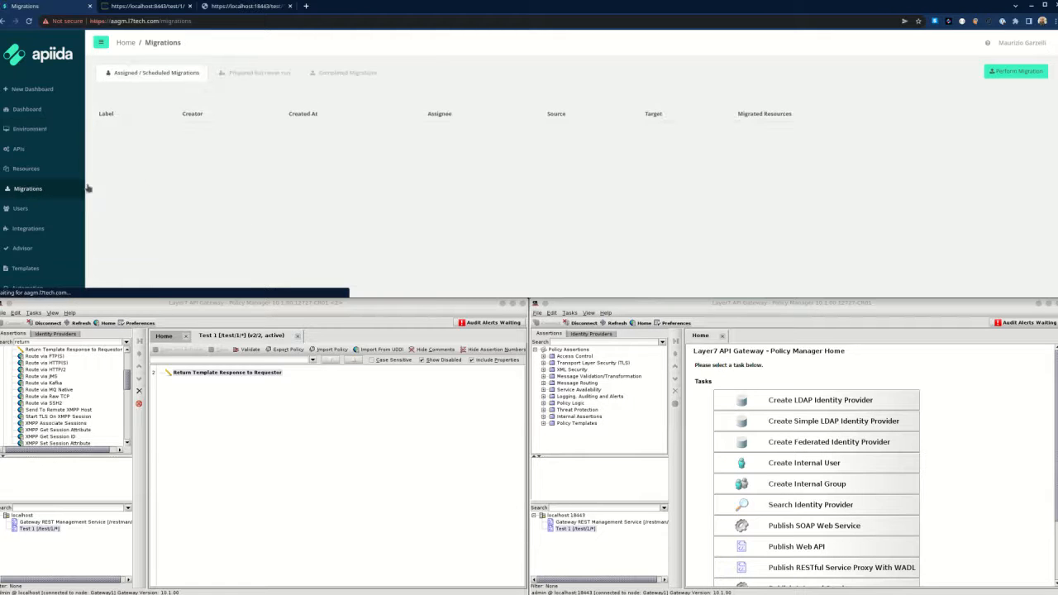
pyautogui.click(348, 76)
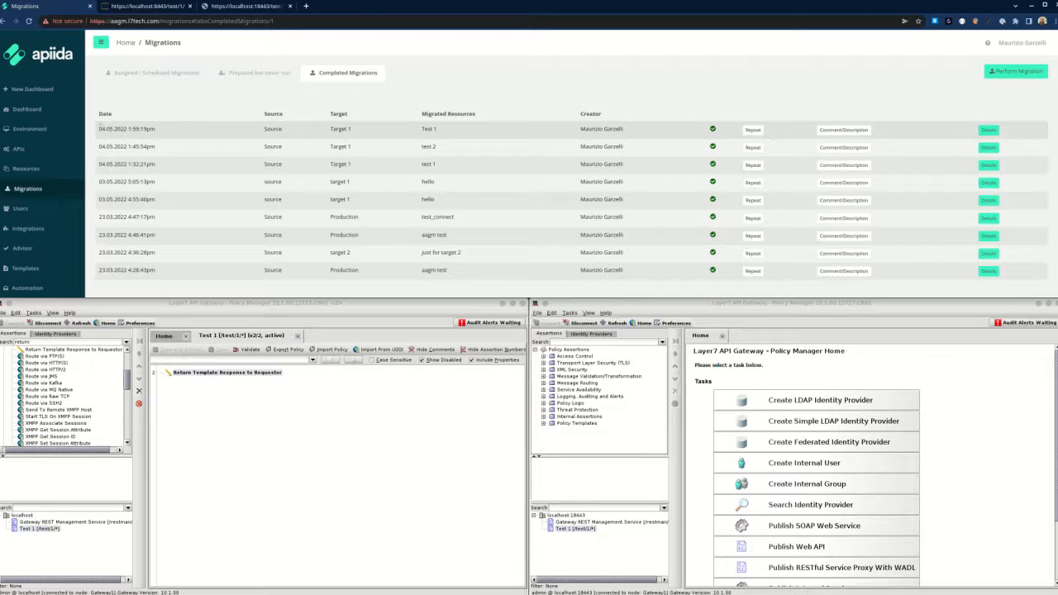
pyautogui.moveTo(101, 128); pyautogui.dragTo(675, 136)
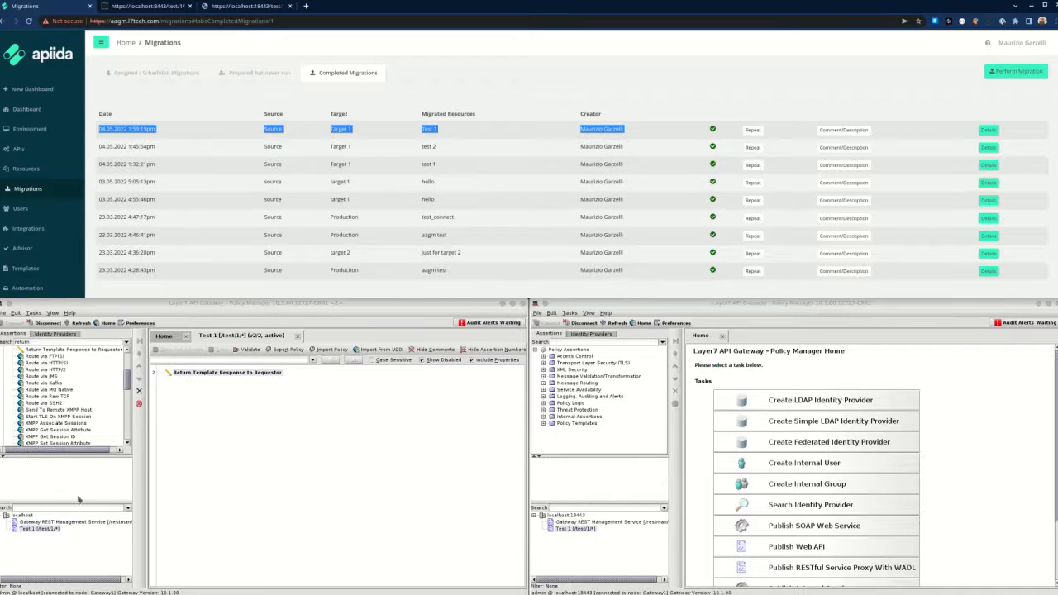
# Create 'folder 1' under localhost in the source gateway tree and start a subfolder inside it.
pyautogui.click(27, 521)
pyautogui.rightClick(26, 521)
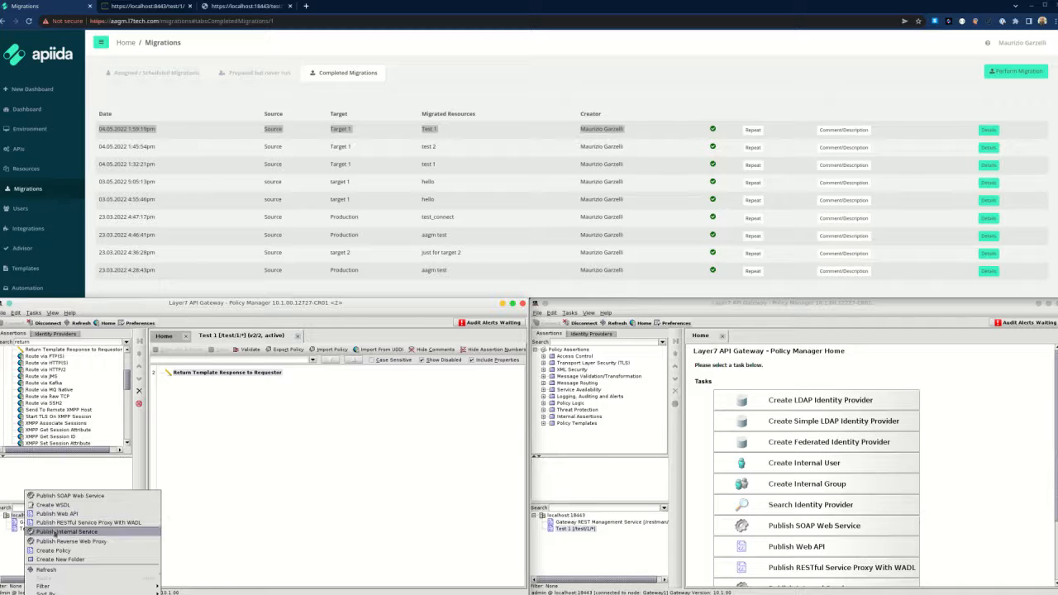
pyautogui.click(58, 560)
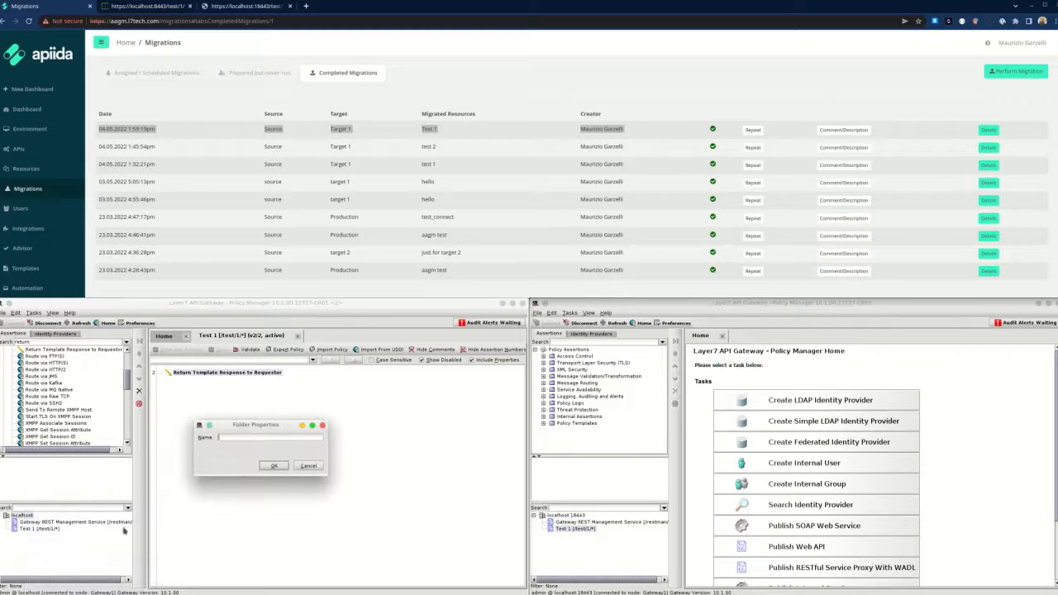
pyautogui.write('folder 1')
pyautogui.press('Return')
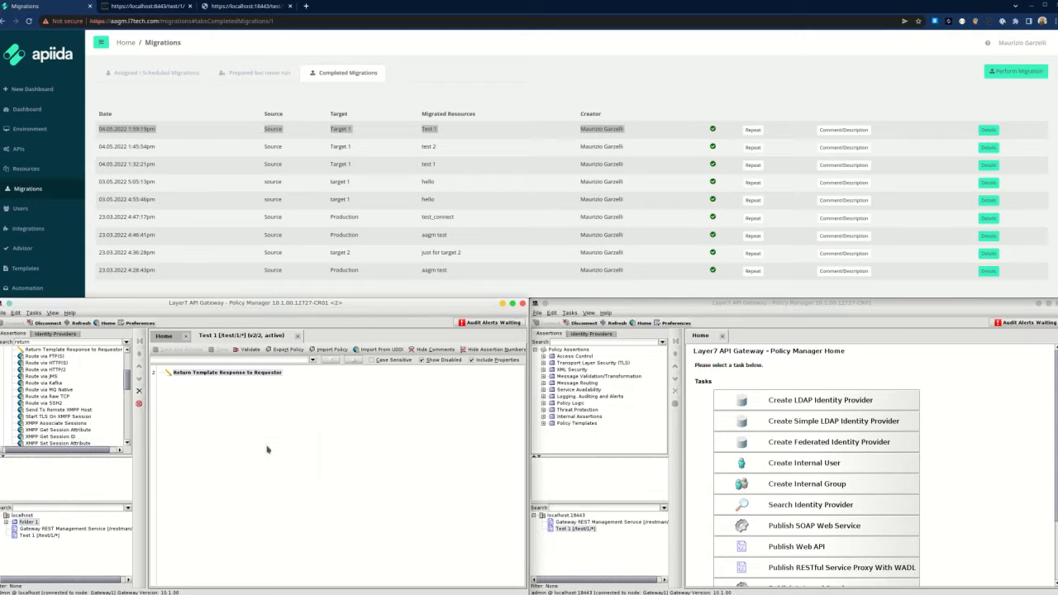
pyautogui.rightClick(36, 524)
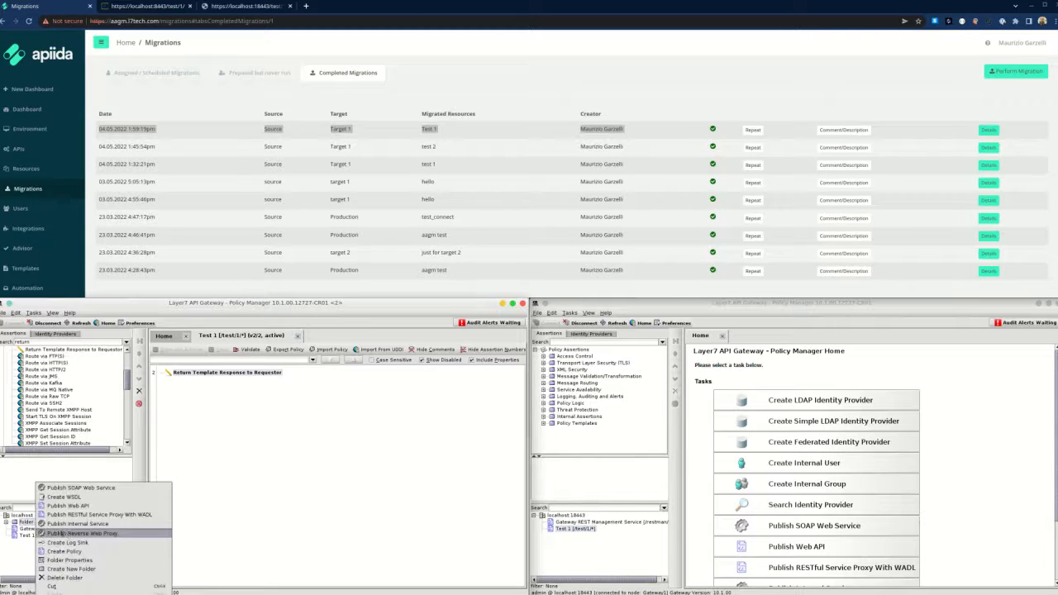
pyautogui.click(86, 571)
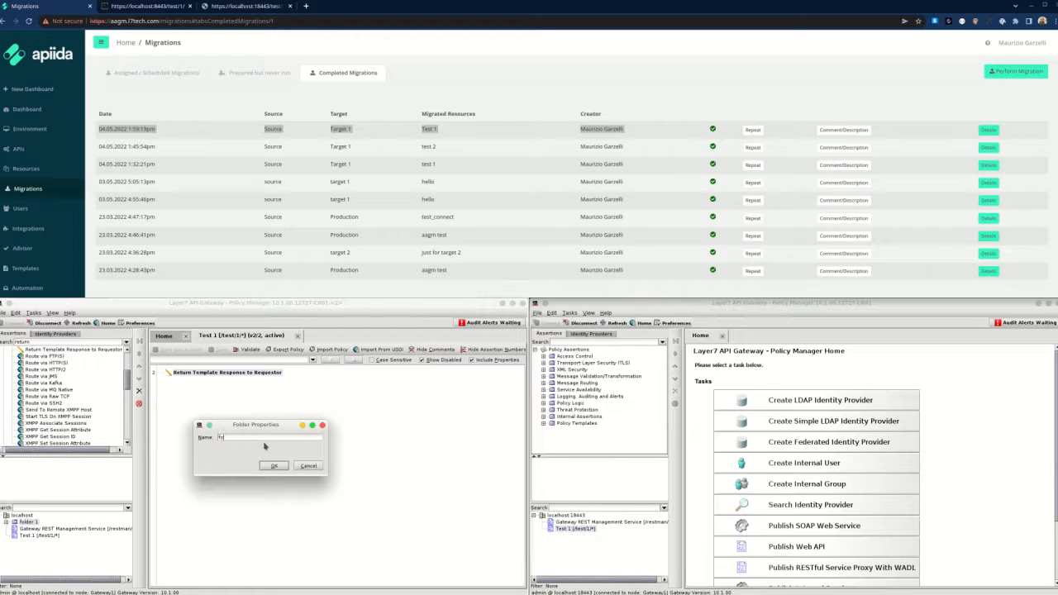
# Confirm folder 2 inside folder 1 and add cluster-wide property cwp.test = 'Hello world from CWP'.
pyautogui.press('Return')
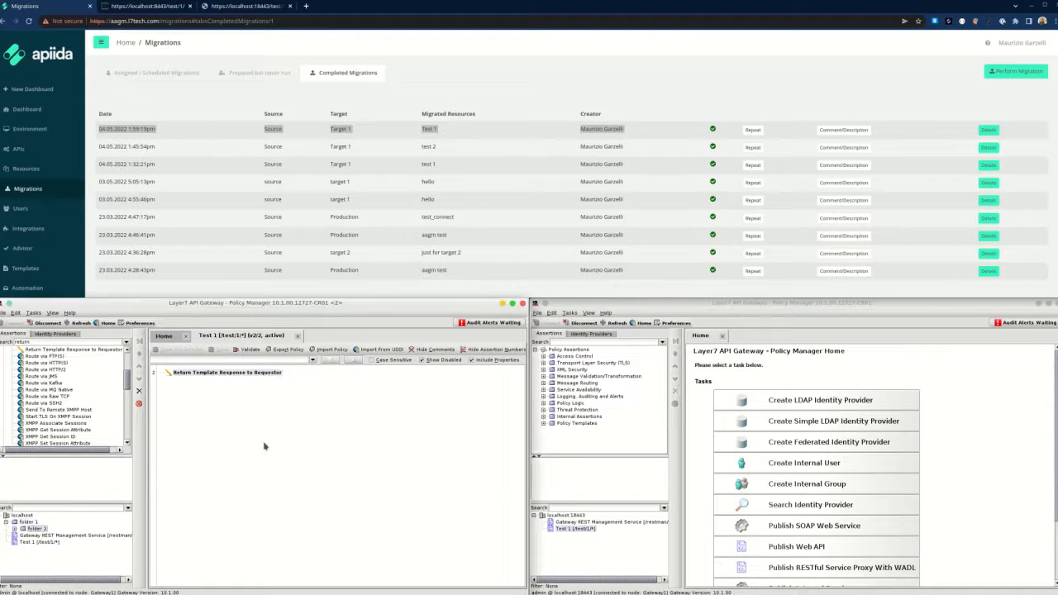
pyautogui.click(33, 312)
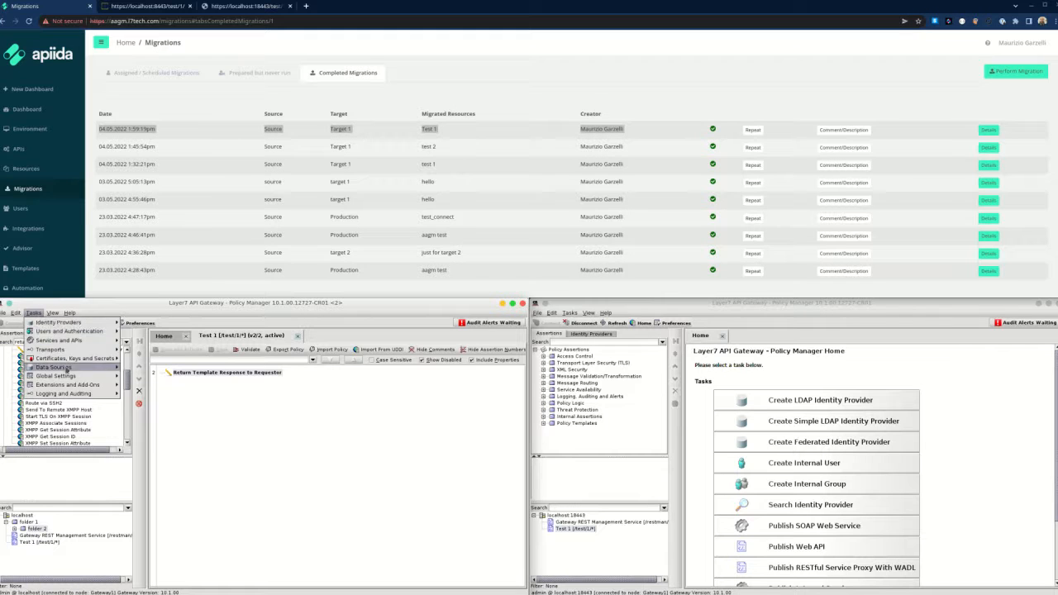
pyautogui.moveTo(93, 380)
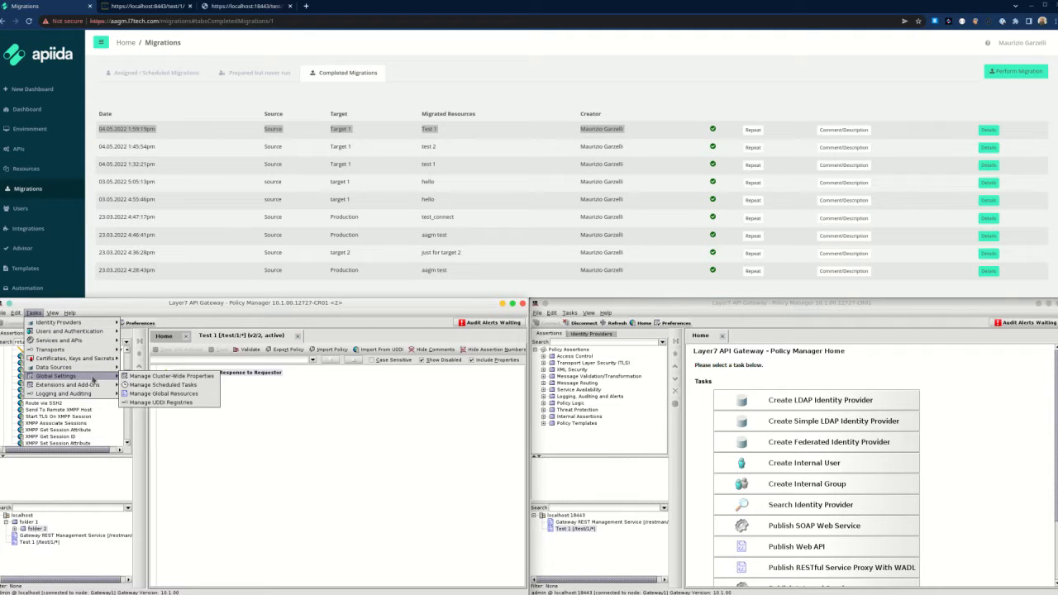
pyautogui.click(133, 377)
pyautogui.click(373, 349)
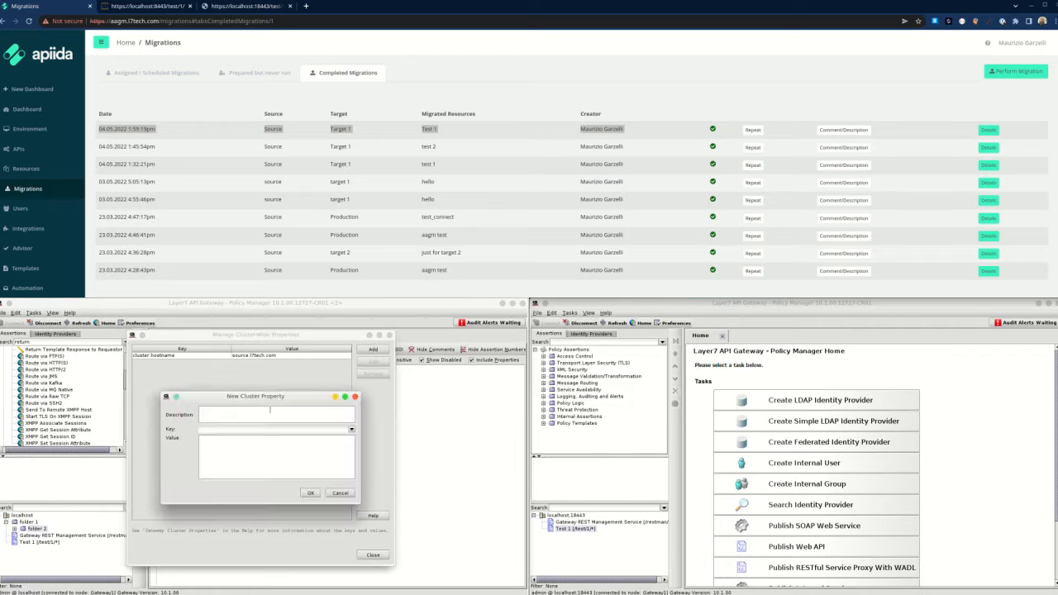
pyautogui.click(271, 430)
pyautogui.write('cwp')
pyautogui.write('ttp')
pyautogui.click(309, 494)
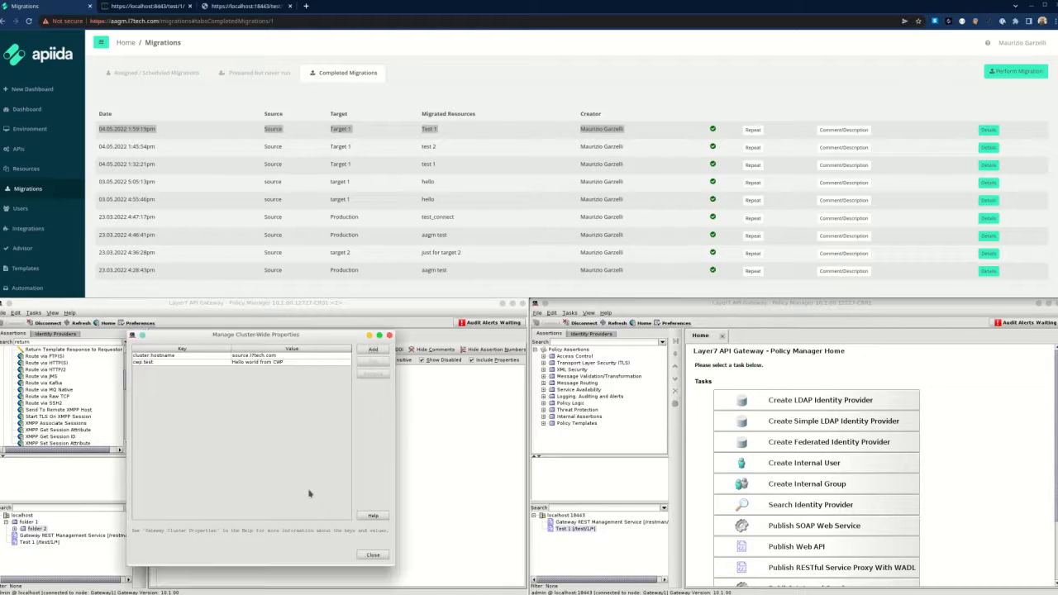
pyautogui.click(372, 555)
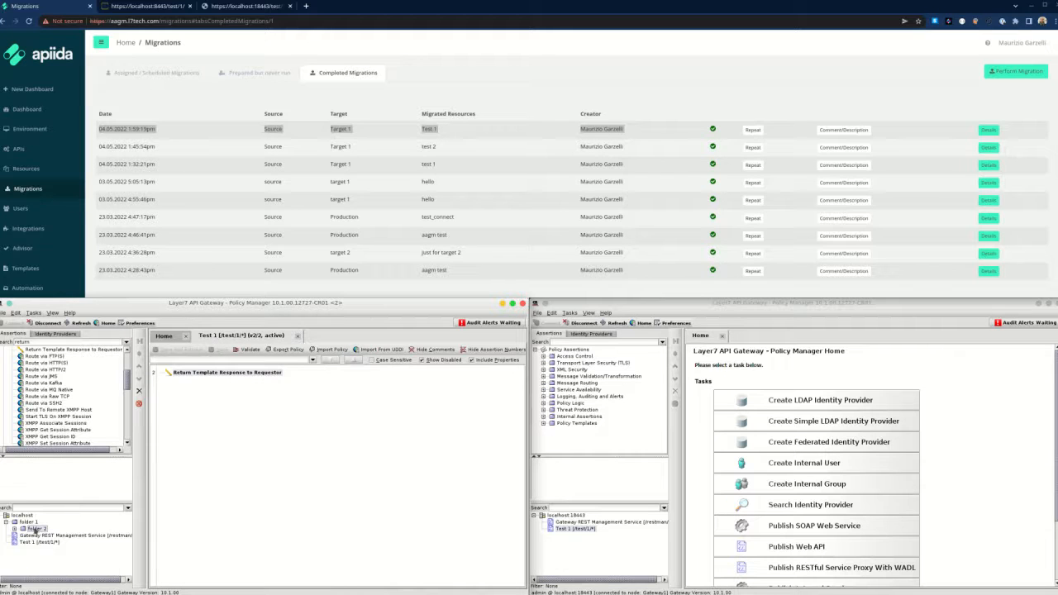
# Create a policy fragment named 'test policy' in folder 2.
pyautogui.rightClick(33, 531)
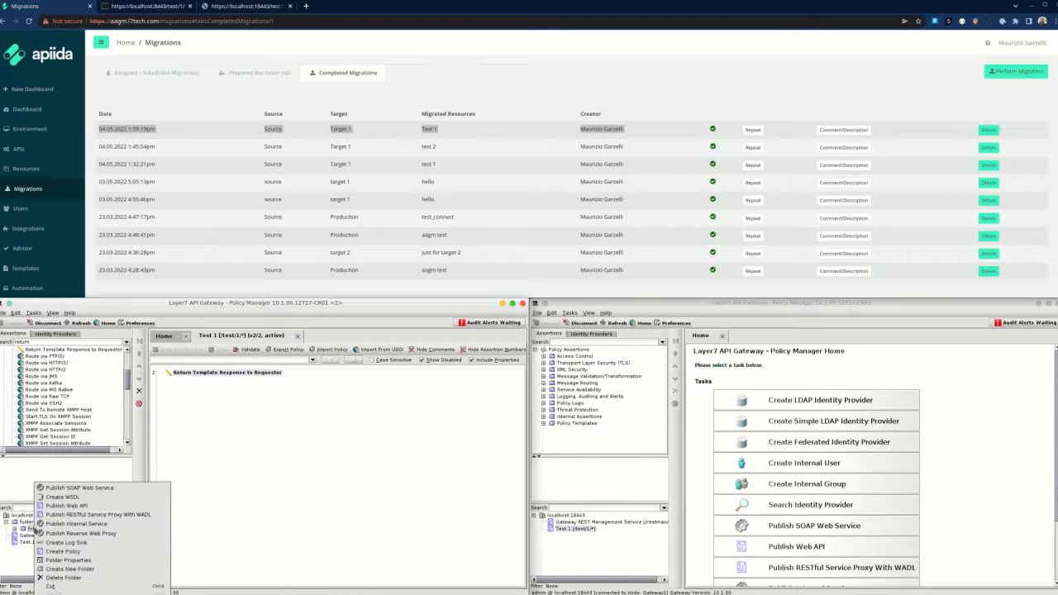
pyautogui.click(95, 553)
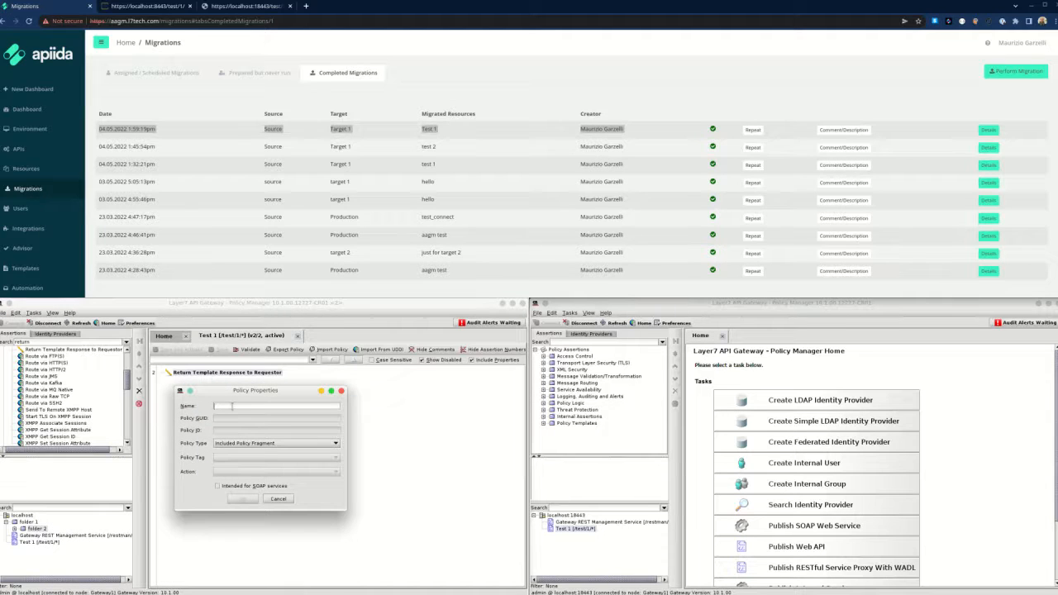
pyautogui.write('test policy')
pyautogui.click(240, 500)
# Search the Assertions palette for 'set' to find Set Context Variable.
pyautogui.click(111, 350)
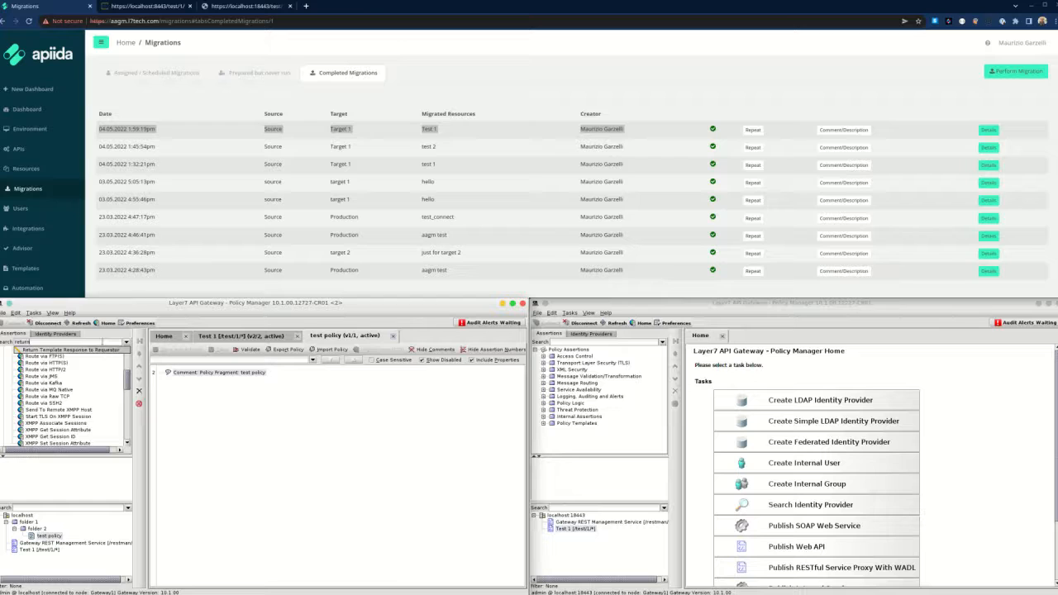
pyautogui.write('set')
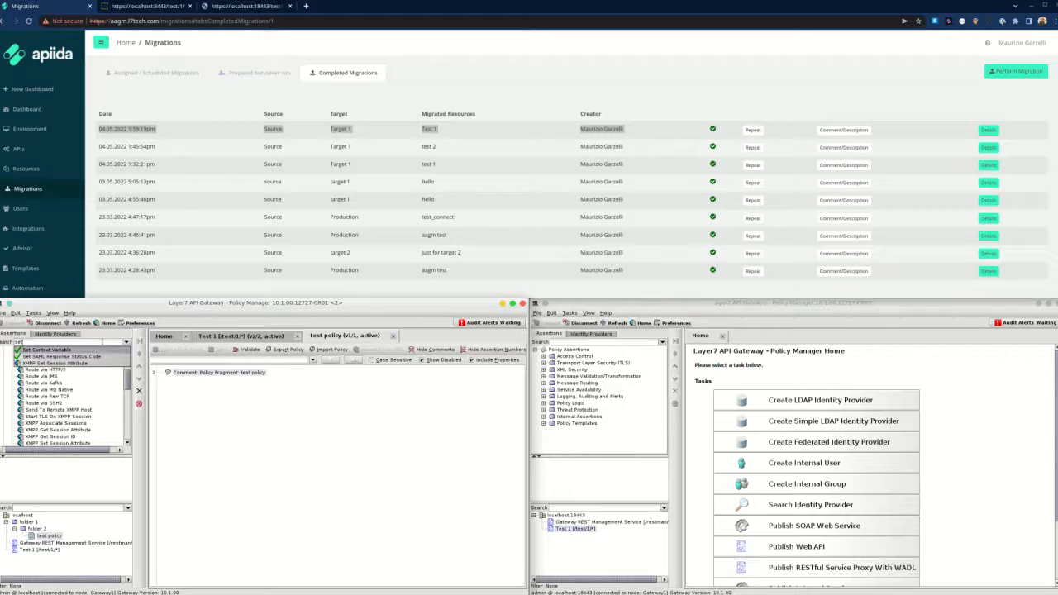
pyautogui.press('Return')
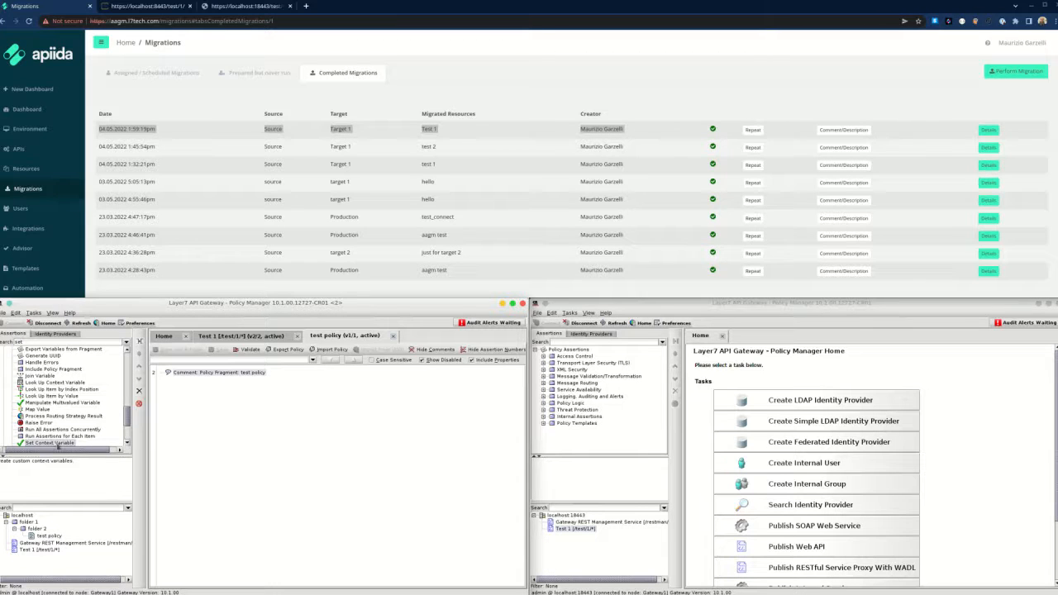
# Add a Set Context Variable assertion defining payload as ${gateway.cwp.test}.
pyautogui.moveTo(58, 446); pyautogui.dragTo(238, 438)
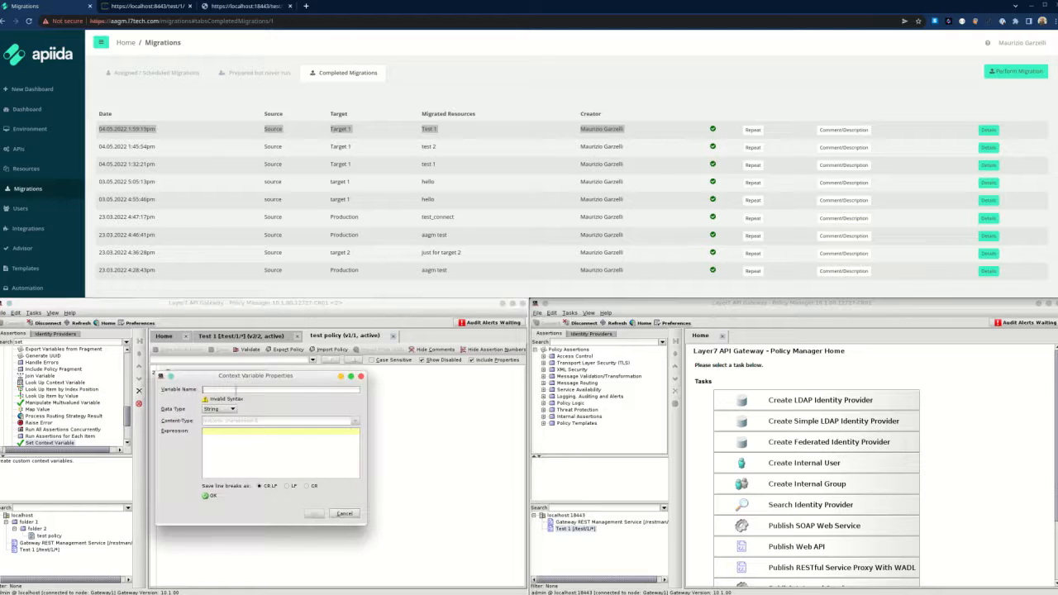
pyautogui.write('z4yload')
pyautogui.write('${')
pyautogui.write('gateway')
pyautogui.write('}')
pyautogui.write('cwp')
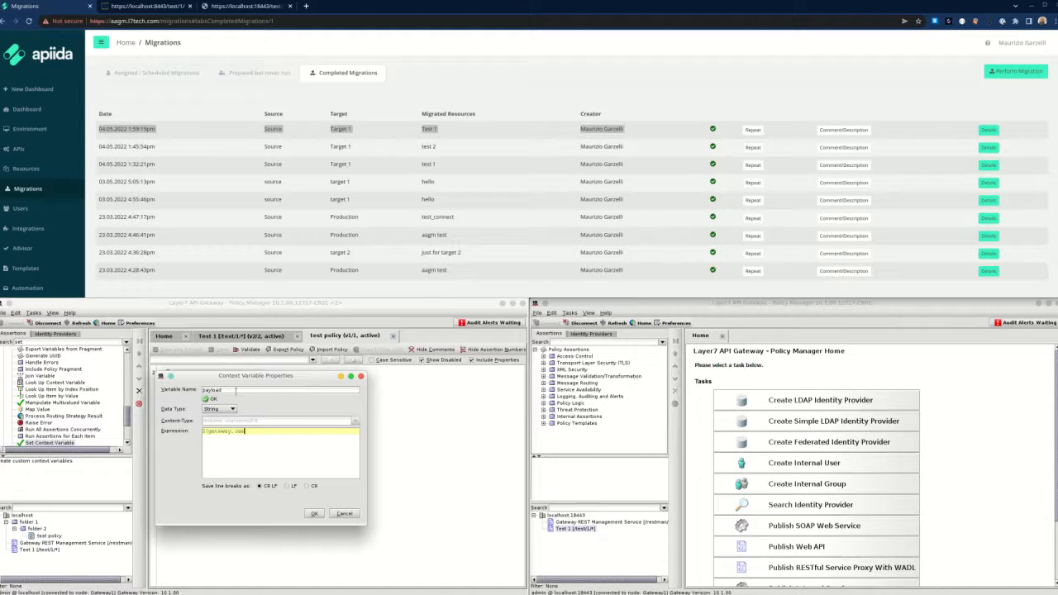
pyautogui.write('mp.tex')
pyautogui.write('t}')
pyautogui.click(314, 514)
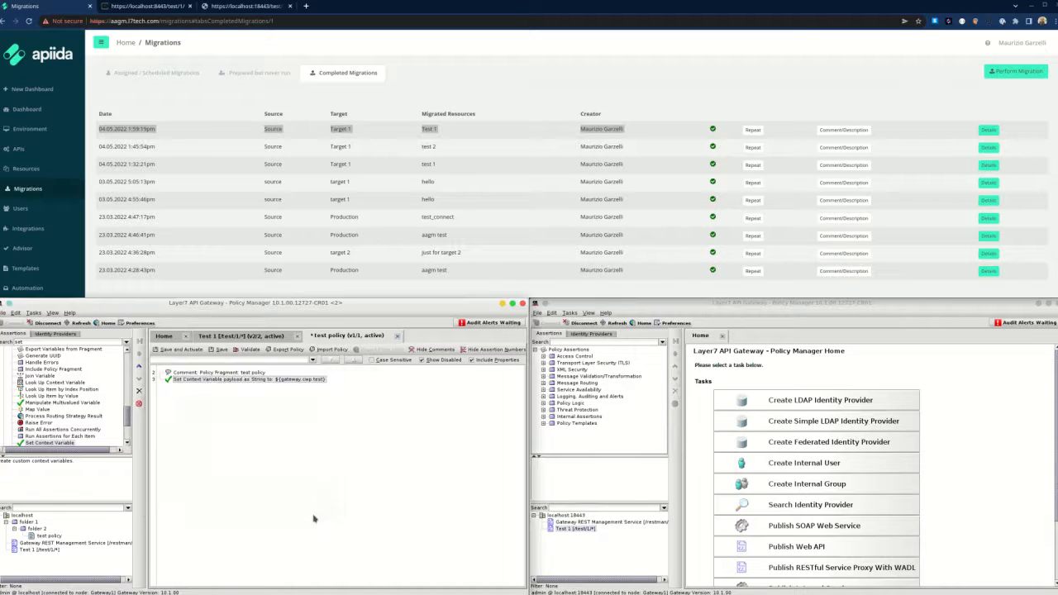
# Extend payload's expression to ${gateway.cwp.test}${gateway.cwp.unknown}, then save and activate test policy.
pyautogui.doubleClick(208, 380)
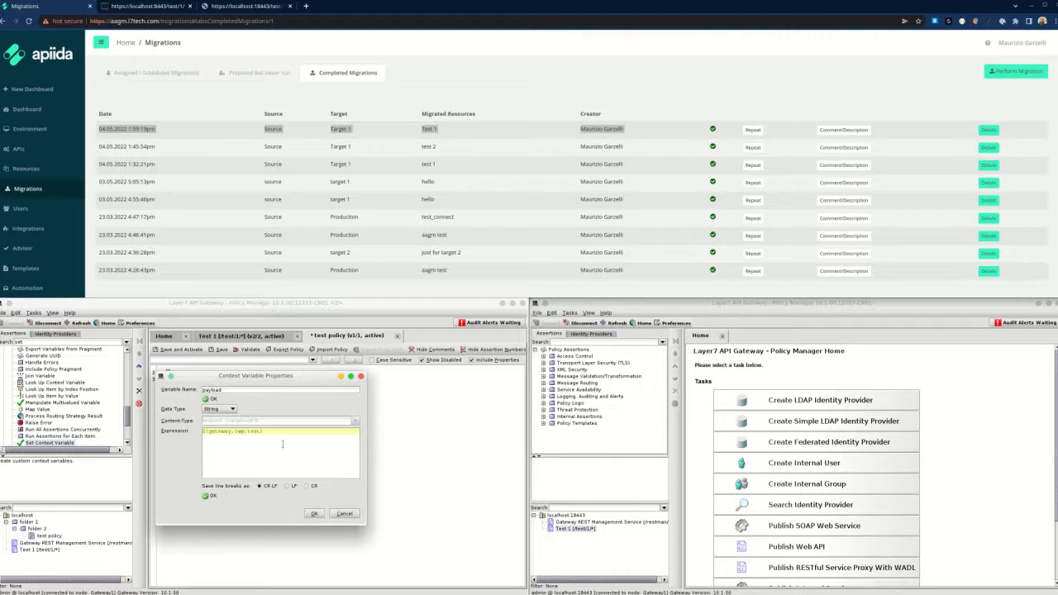
pyautogui.press('Return')
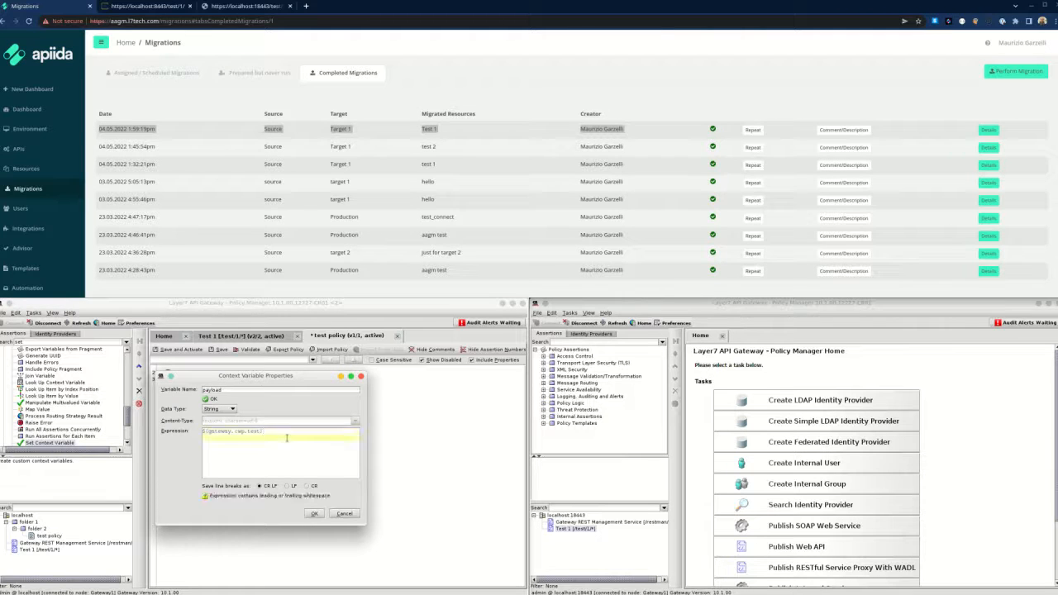
pyautogui.hotkey('ctrl', 'a')
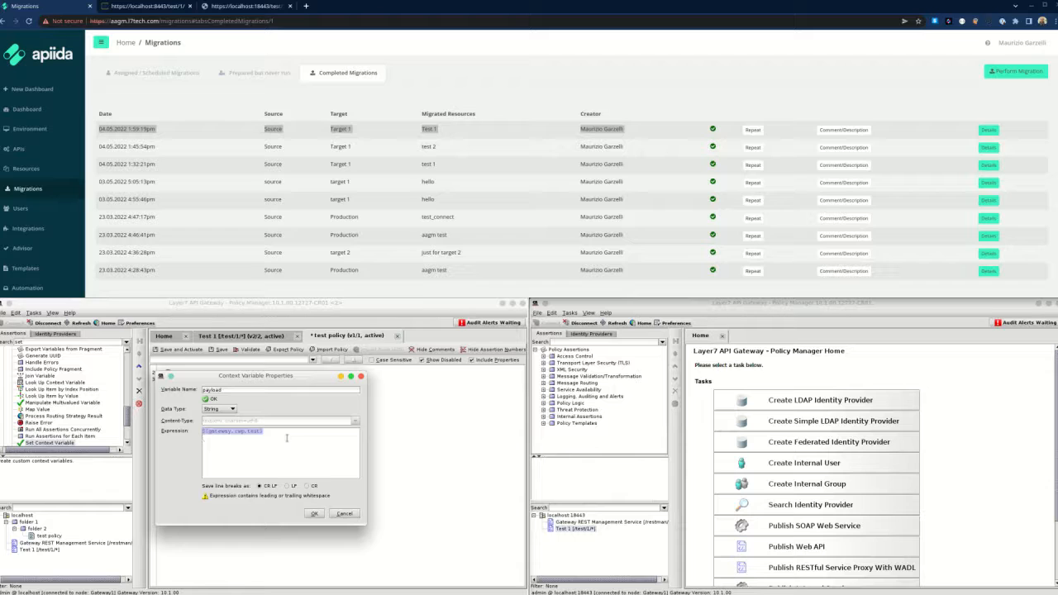
pyautogui.hotkey('ctrl', 'c')
pyautogui.hotkey('ctrl', 'v')
pyautogui.hotkey('ctrl', 'v')
pyautogui.press('BackSpace')
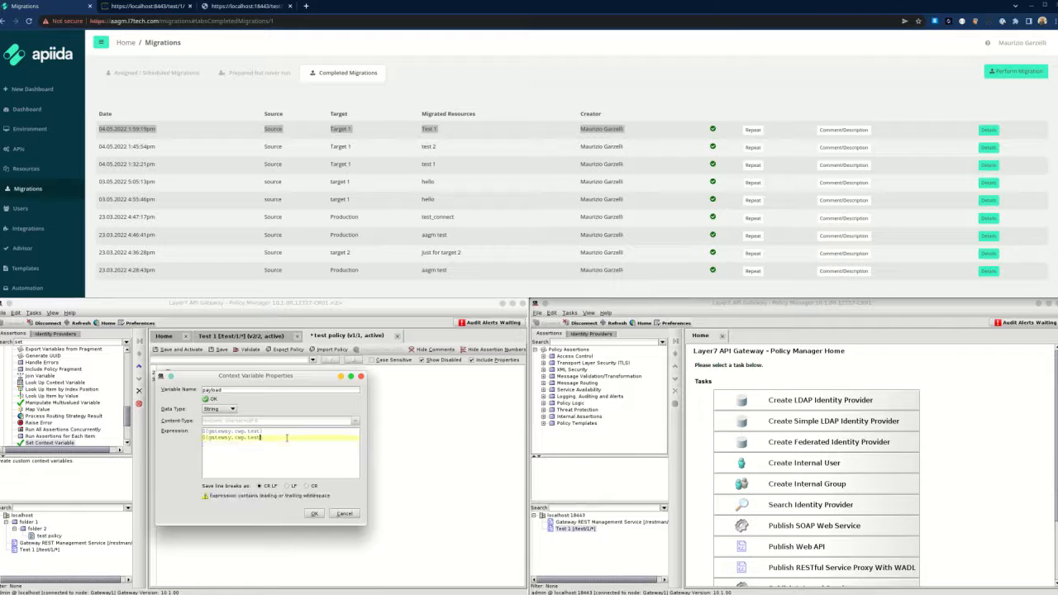
pyautogui.press('BackSpace')
pyautogui.press('BackSpace')
pyautogui.press('BackSpace')
pyautogui.press('BackSpace')
pyautogui.write('unknown}')
pyautogui.press('Return')
pyautogui.press('BackSpace')
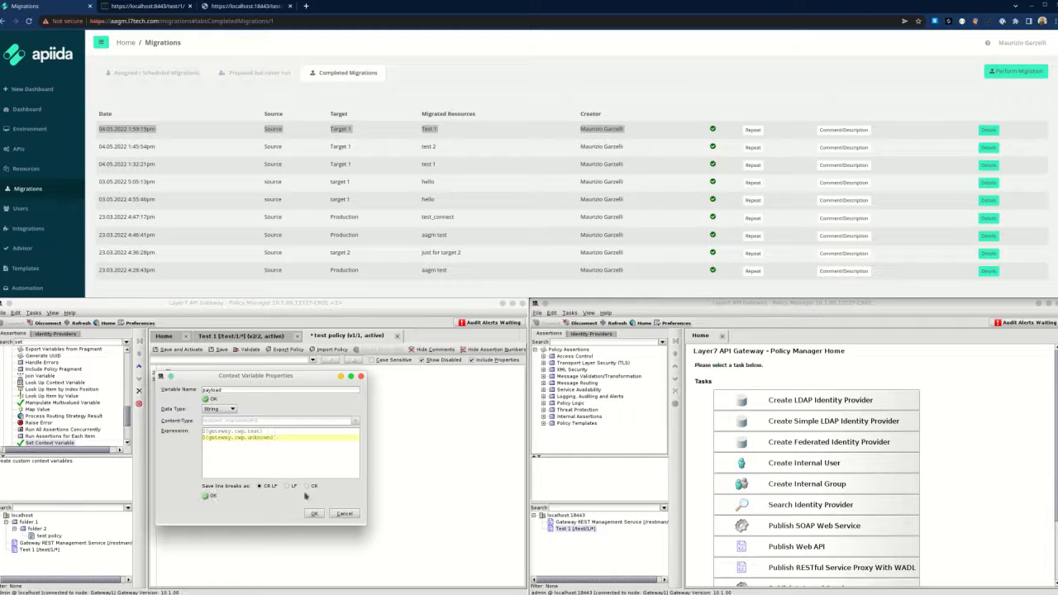
pyautogui.click(313, 513)
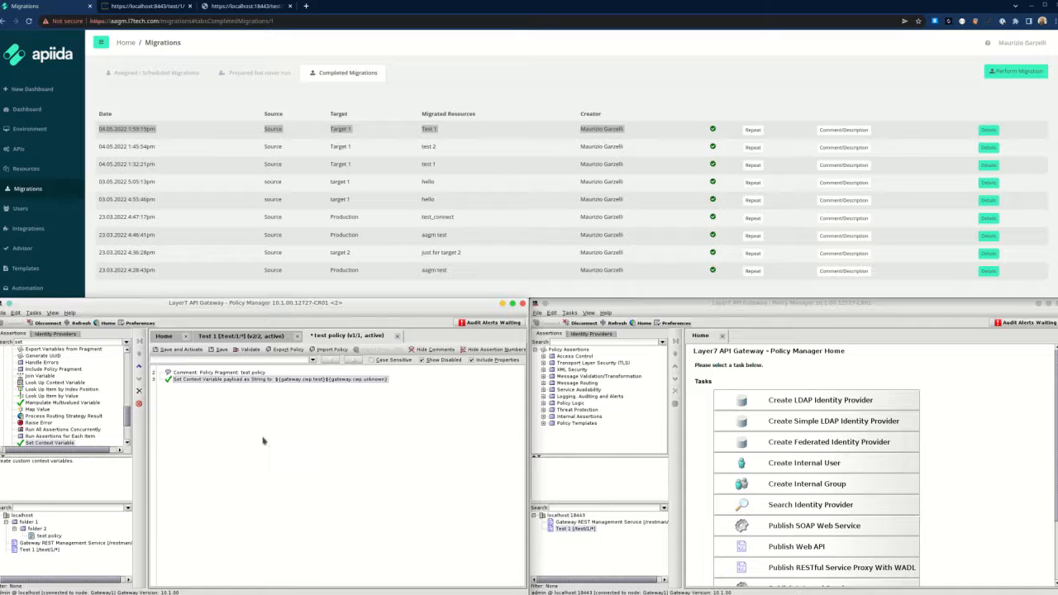
pyautogui.click(175, 350)
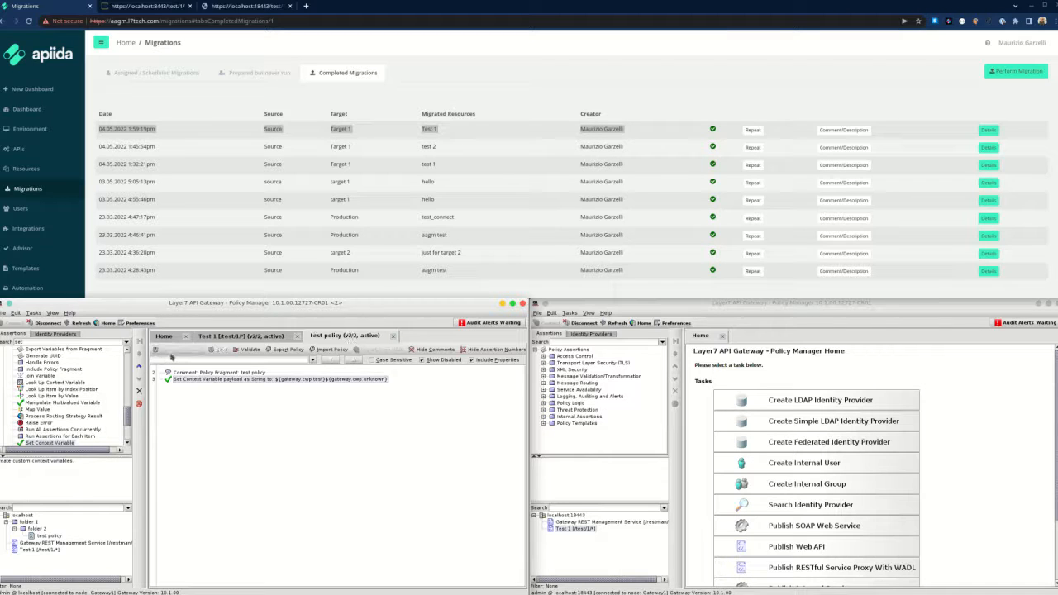
# Turn test policy into encapsulated assertion 'test encass' in the Internal Assertions palette folder.
pyautogui.click(48, 536)
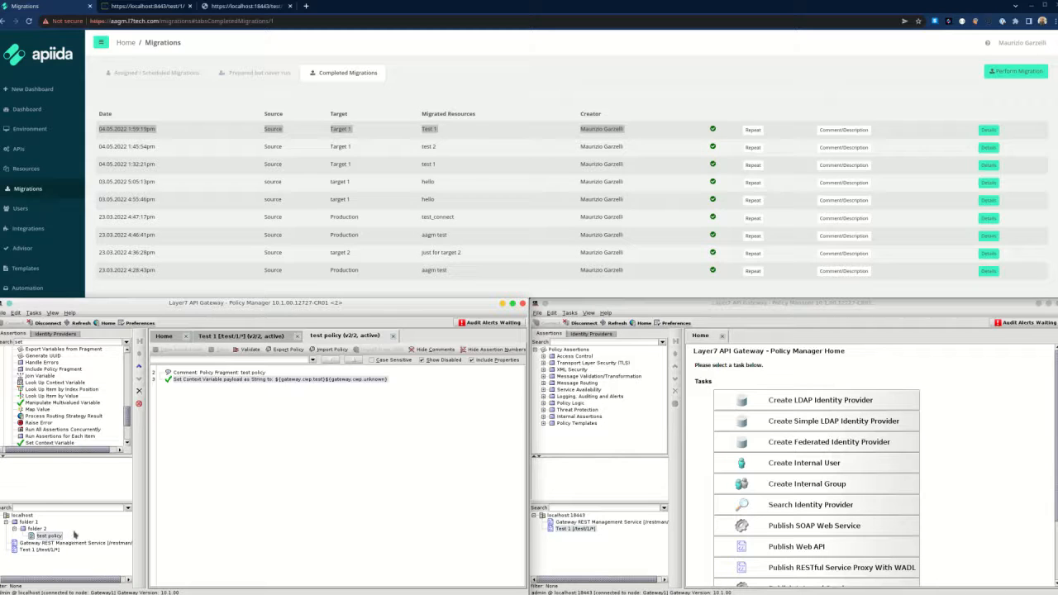
pyautogui.rightClick(63, 539)
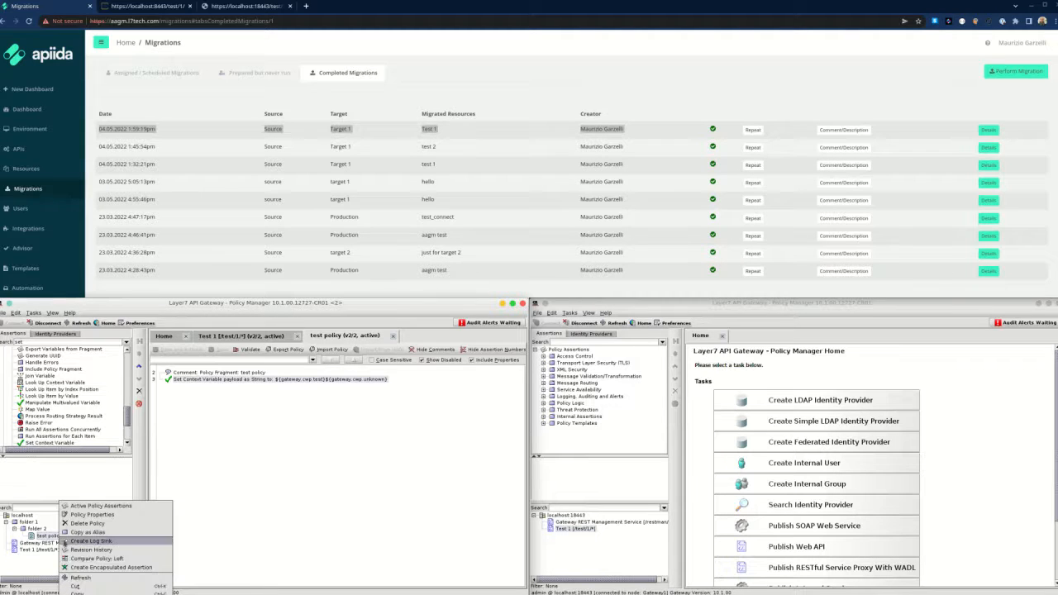
pyautogui.click(92, 568)
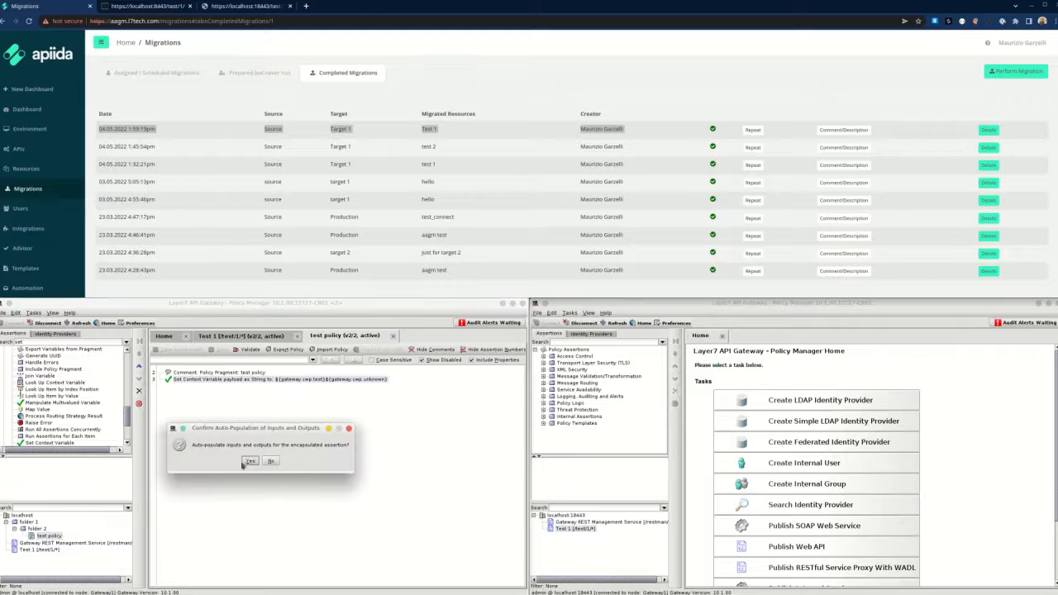
pyautogui.click(250, 463)
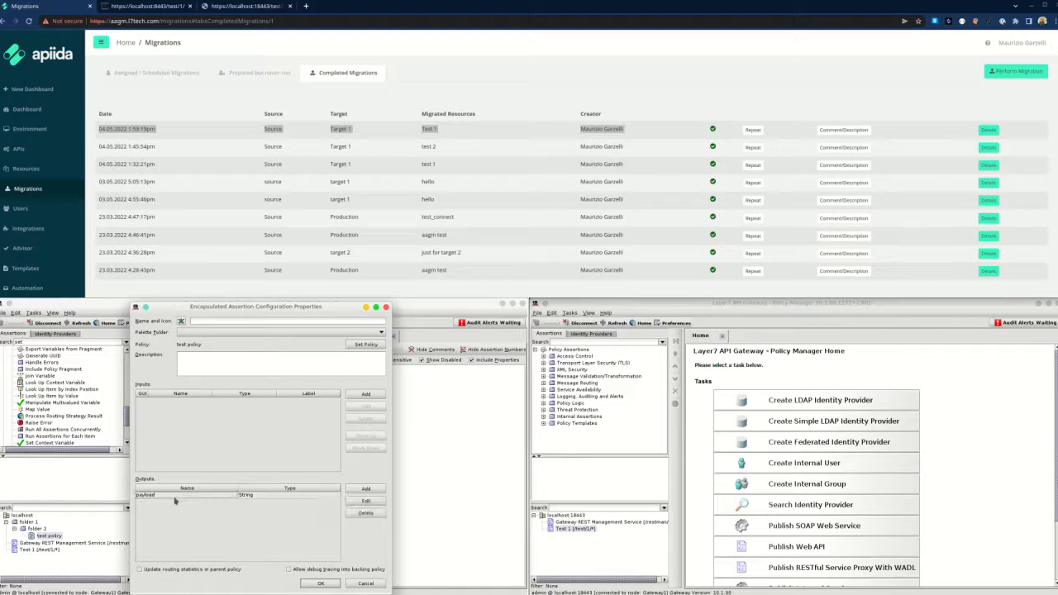
pyautogui.click(211, 320)
pyautogui.click(210, 333)
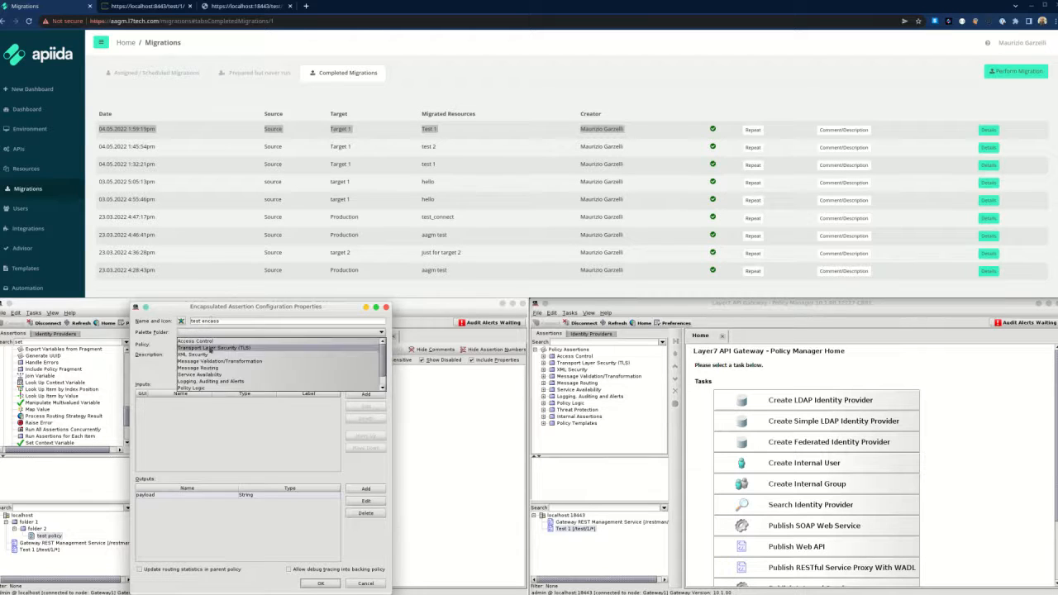
pyautogui.click(221, 389)
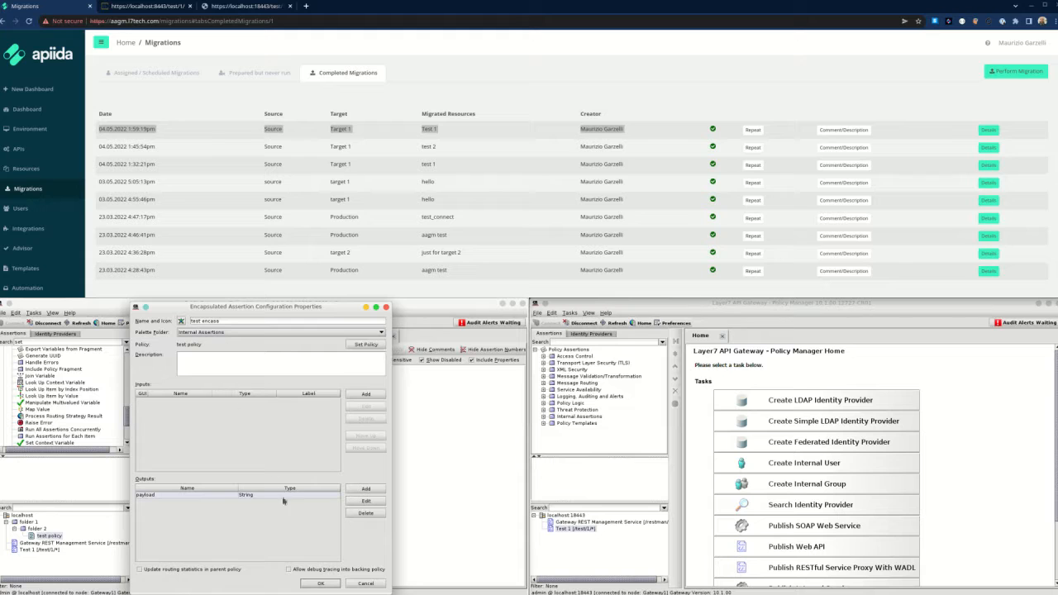
pyautogui.click(322, 584)
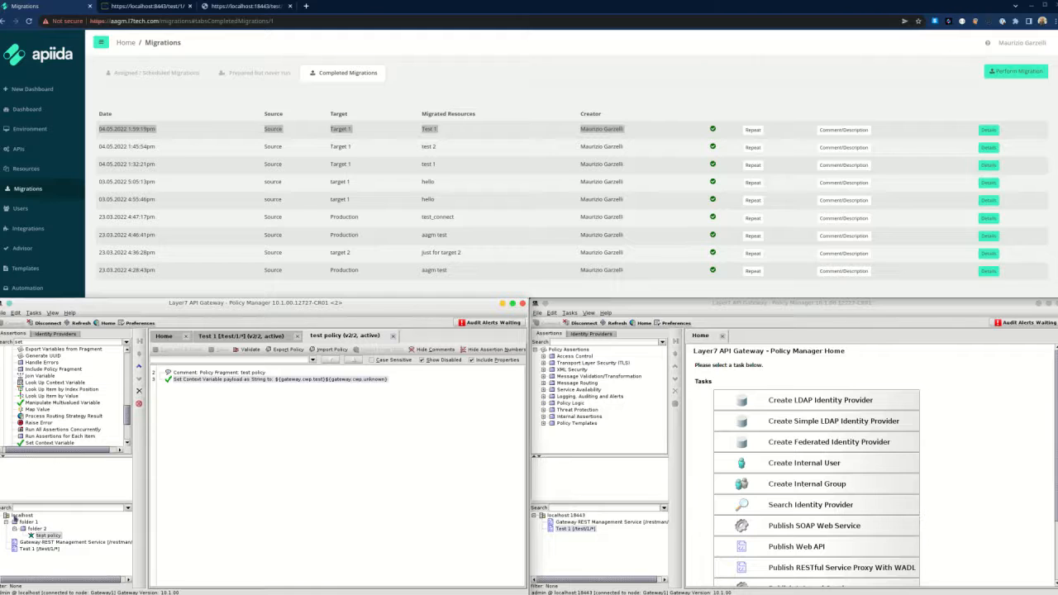
# Publish a Web API named 'Test 2' at test/2/* on the source gateway.
pyautogui.rightClick(16, 518)
pyautogui.click(48, 514)
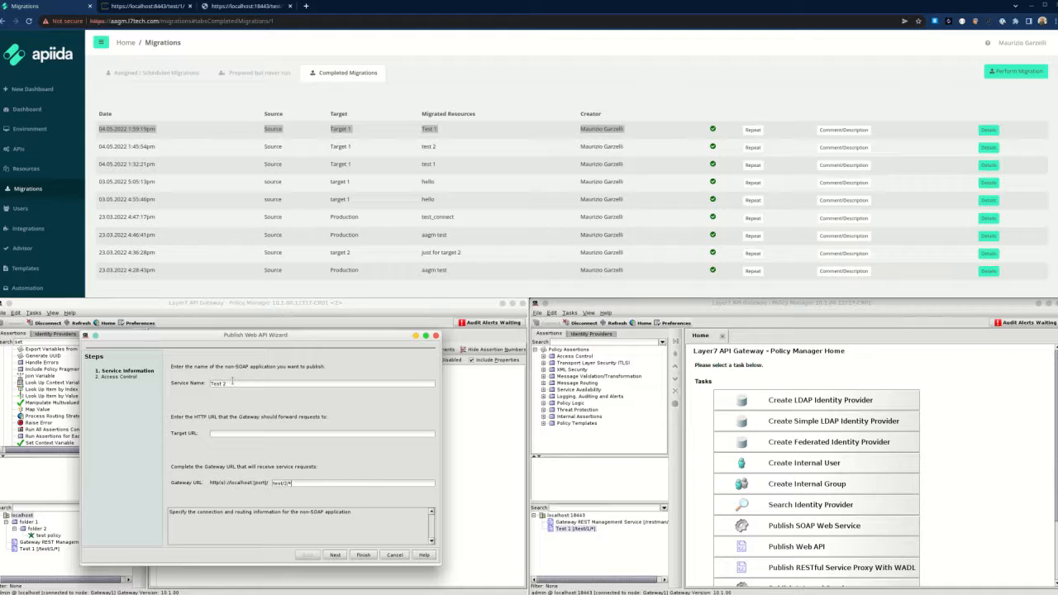
pyautogui.click(364, 555)
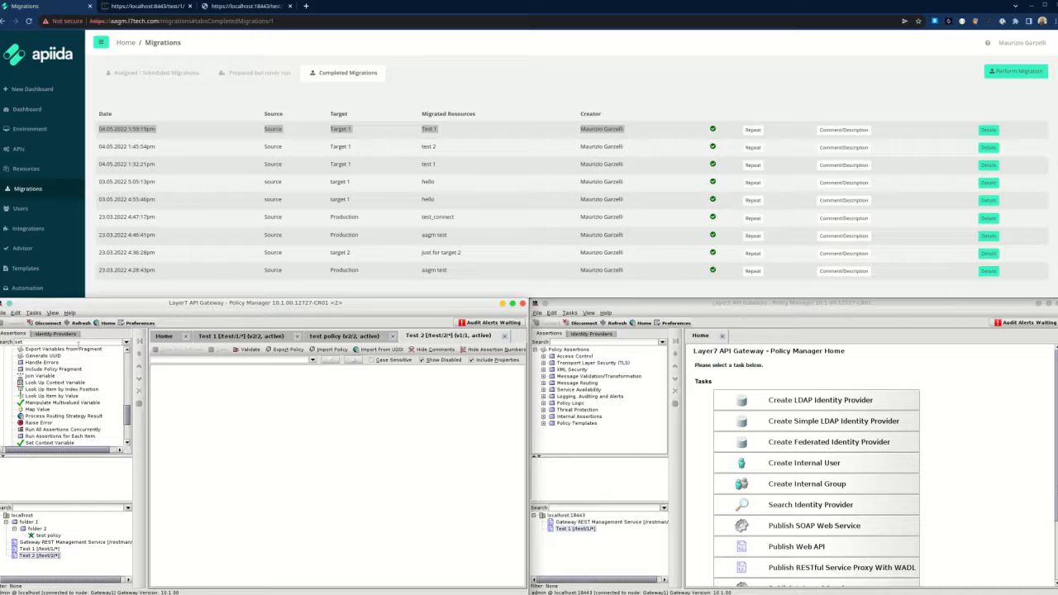
pyautogui.click(76, 350)
# Add the test encass assertion to the Test 2 policy.
pyautogui.click(75, 342)
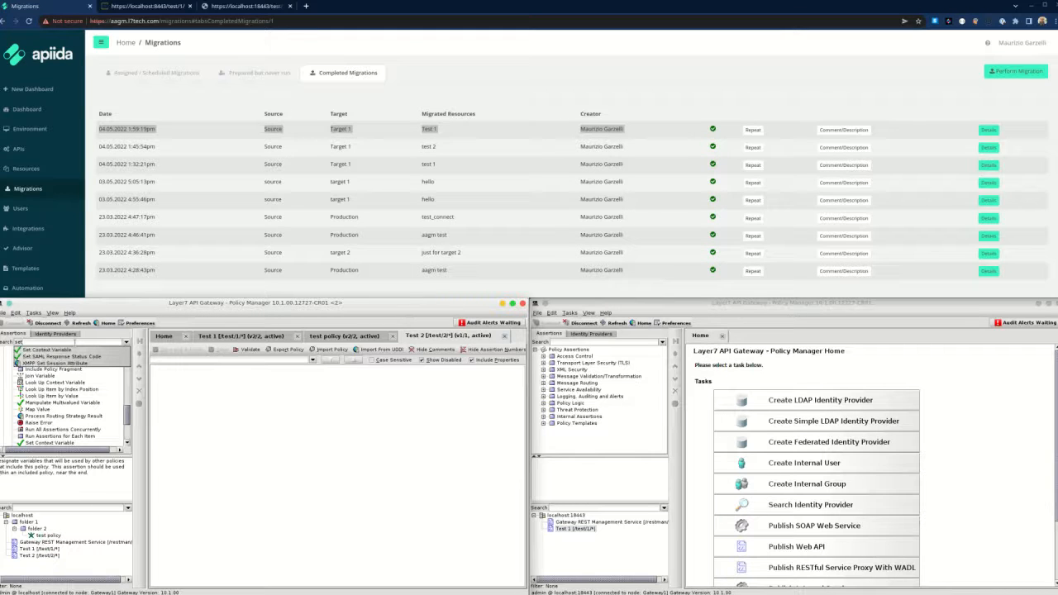
pyautogui.write('test')
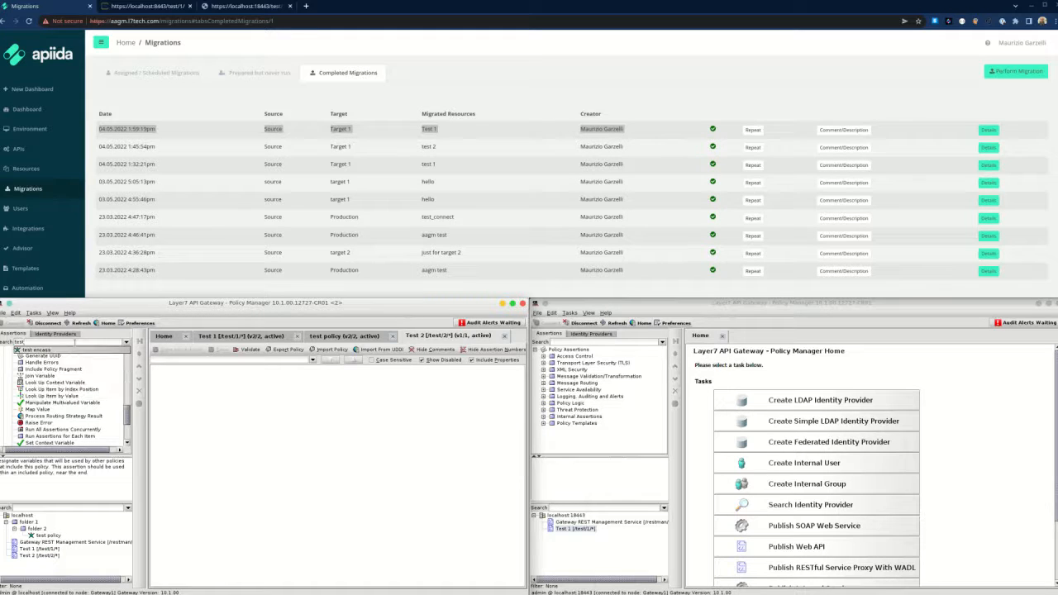
pyautogui.press('Return')
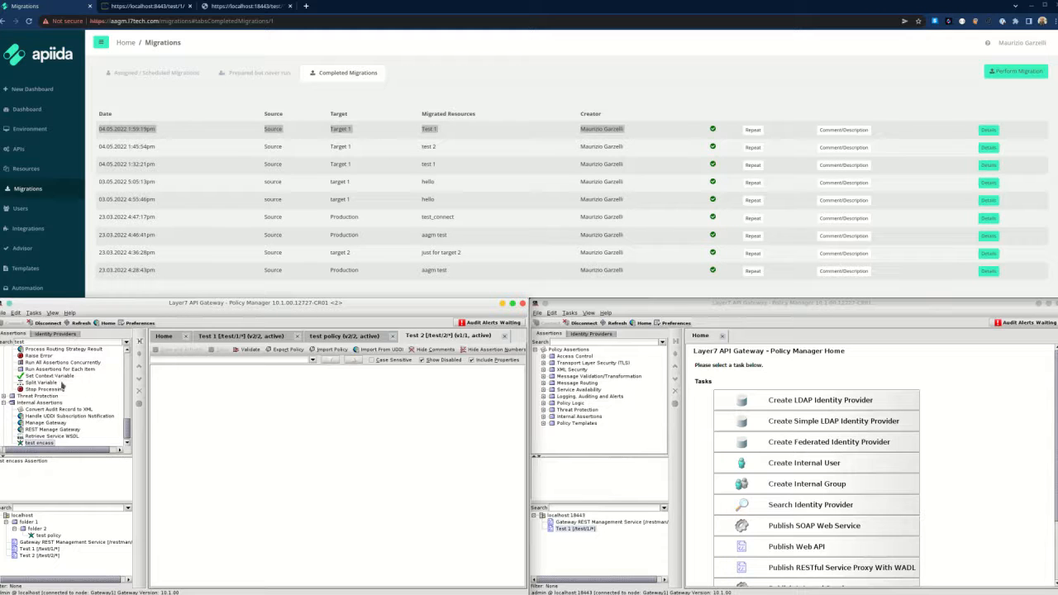
pyautogui.moveTo(49, 447); pyautogui.dragTo(199, 416)
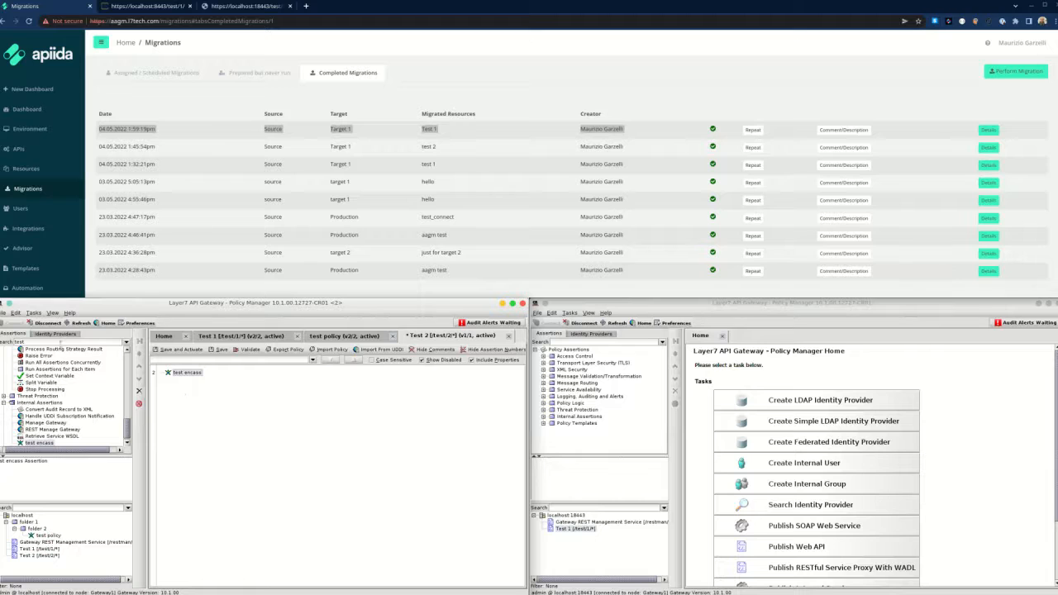
# Append a text/plain Return Template Response to Requestor, then save and activate as version 2.
pyautogui.click(61, 342)
pyautogui.write('retu')
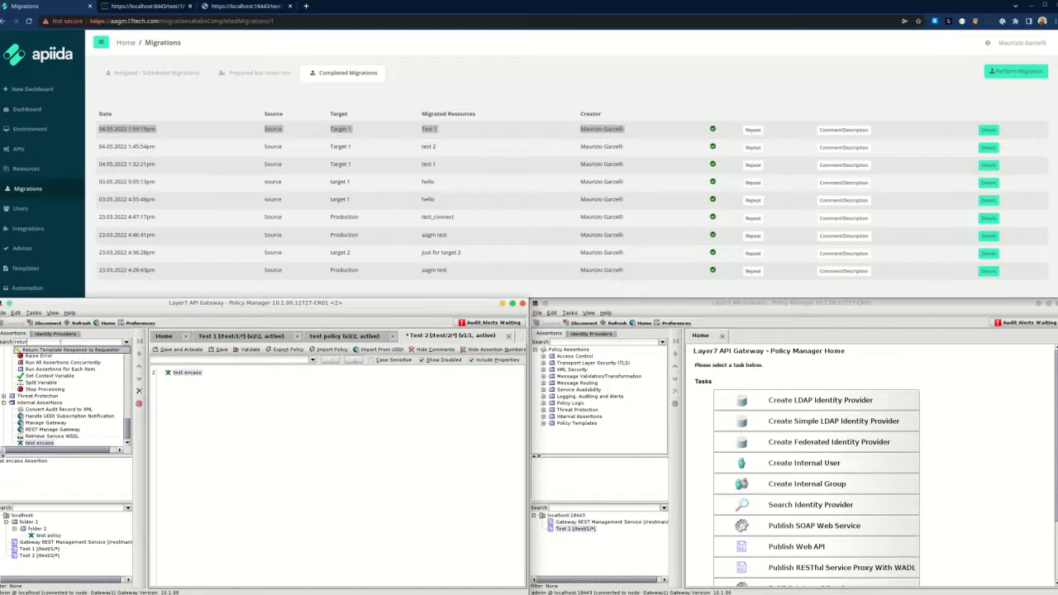
pyautogui.write('r')
pyautogui.press('Return')
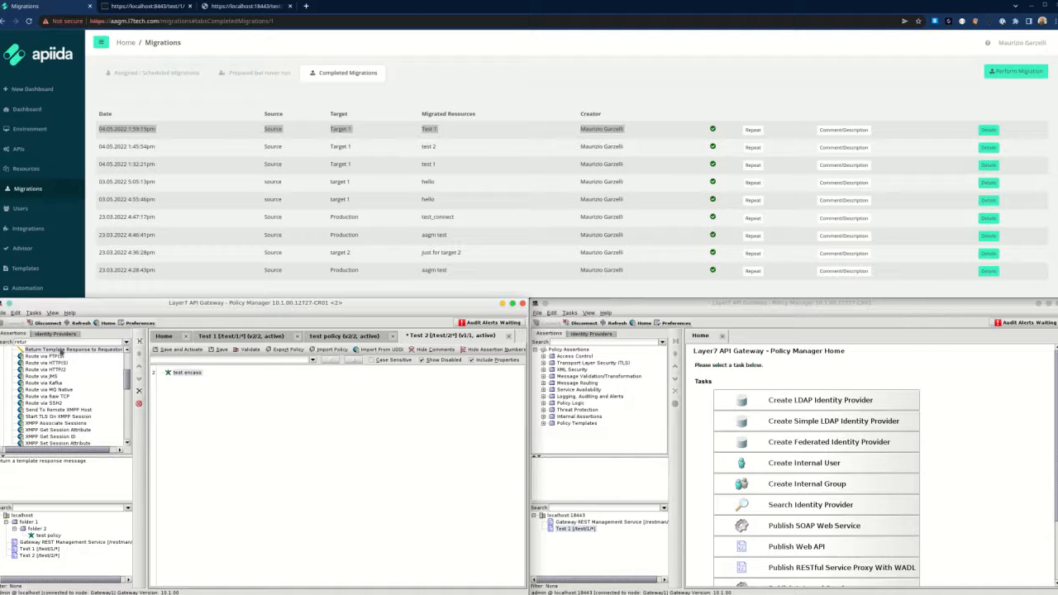
pyautogui.moveTo(61, 351); pyautogui.dragTo(201, 406)
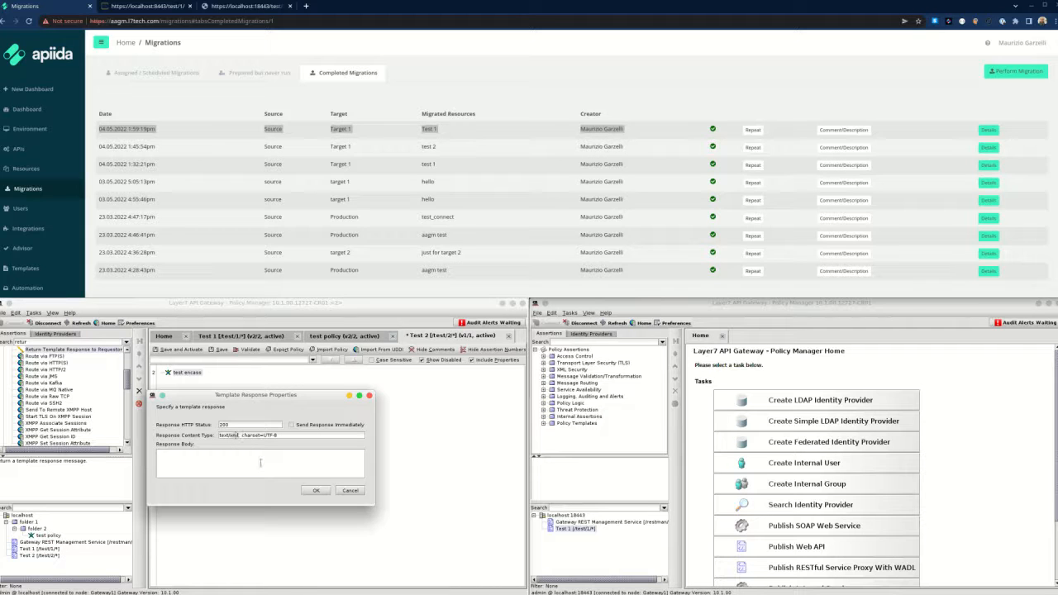
pyautogui.write('plain')
pyautogui.click(219, 463)
pyautogui.click(316, 491)
pyautogui.click(189, 353)
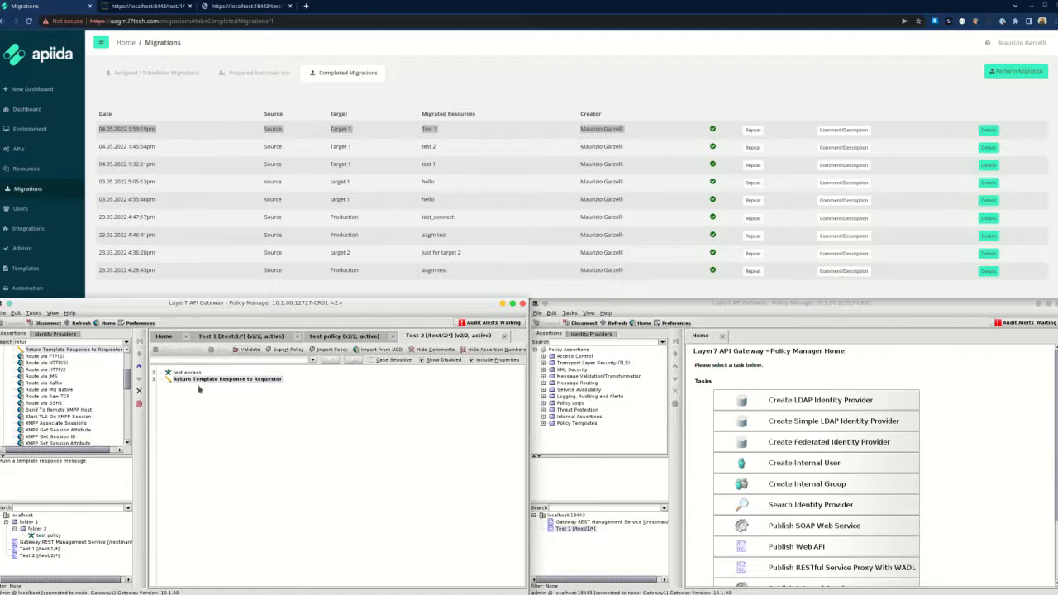
pyautogui.click(166, 6)
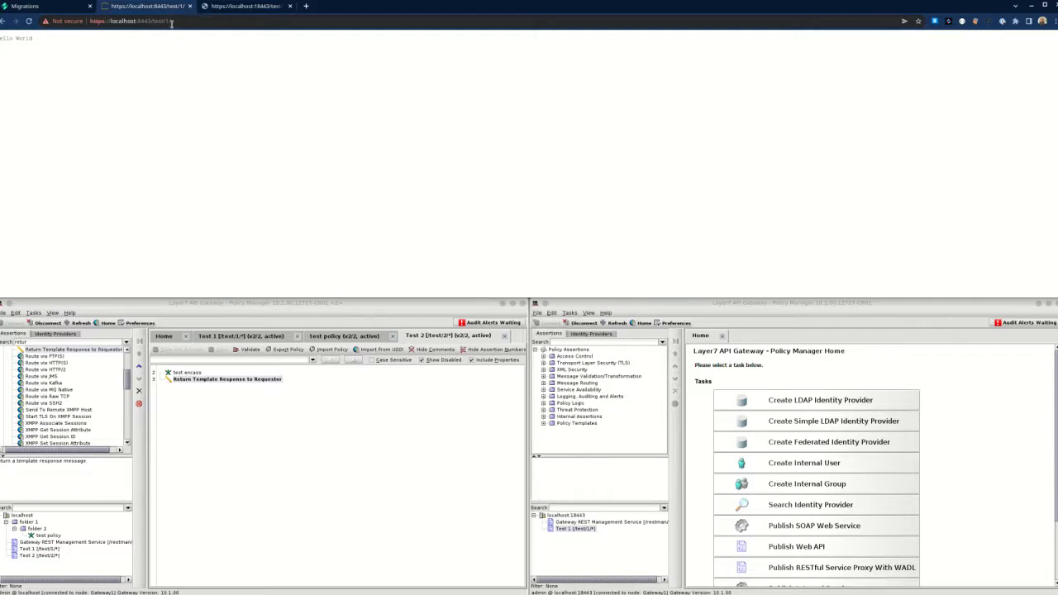
pyautogui.click(171, 21)
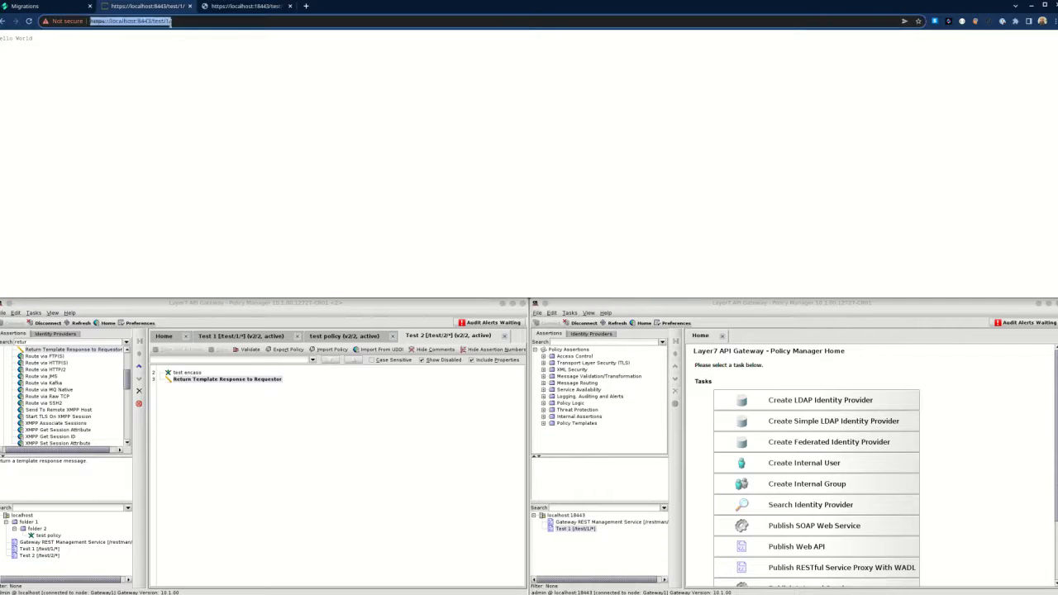
pyautogui.click(202, 24)
pyautogui.press('BackSpace')
pyautogui.press('BackSpace')
pyautogui.write('2/')
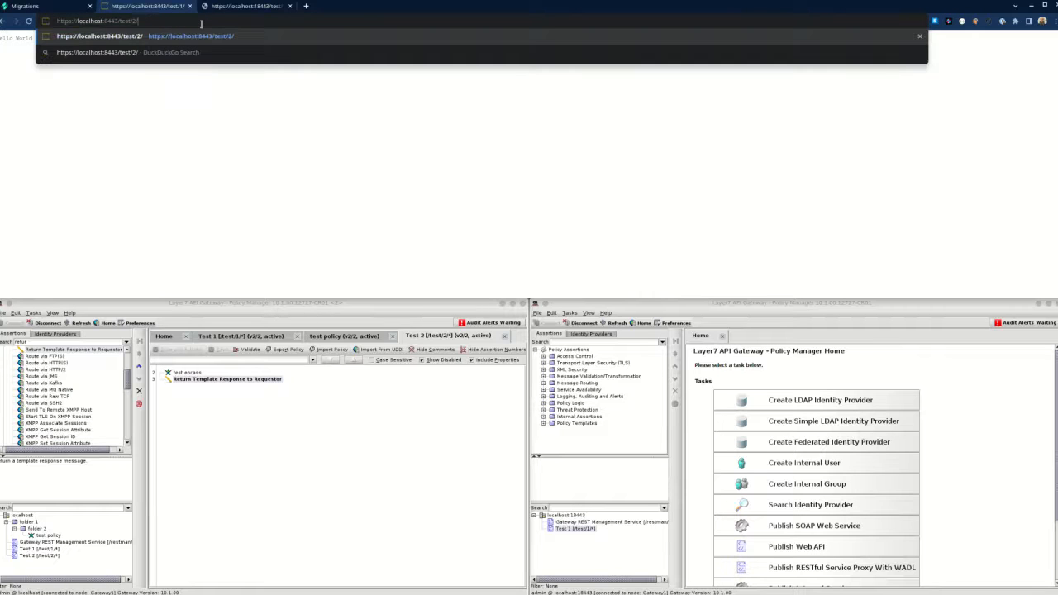
pyautogui.press('Return')
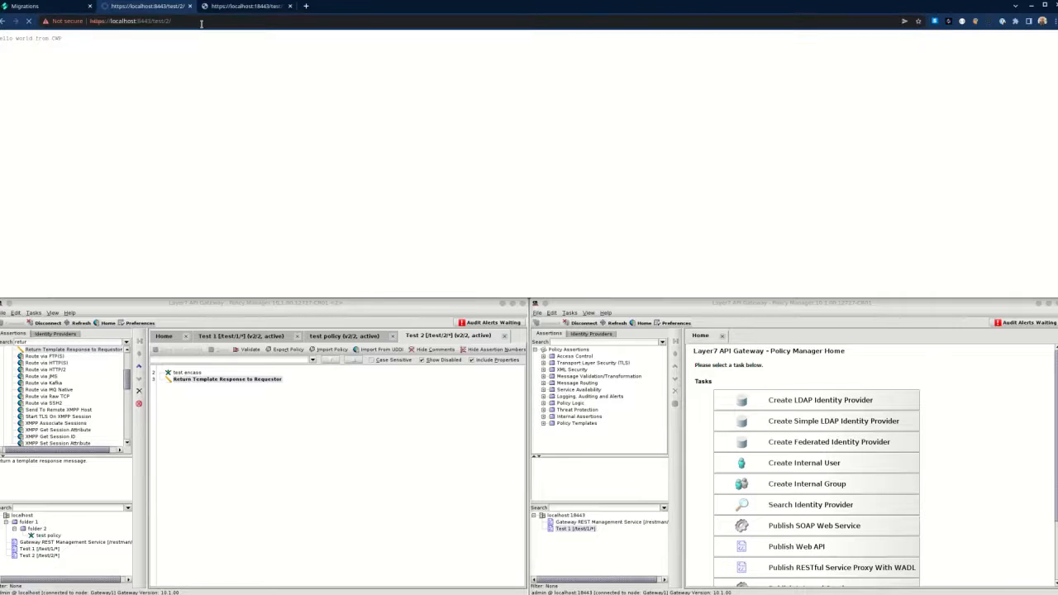
# Confirm the page shows 'Hello world from CWP', then open APIIDA's Resources page.
pyautogui.doubleClick(56, 38)
pyautogui.click(14, 50)
pyautogui.click(50, 6)
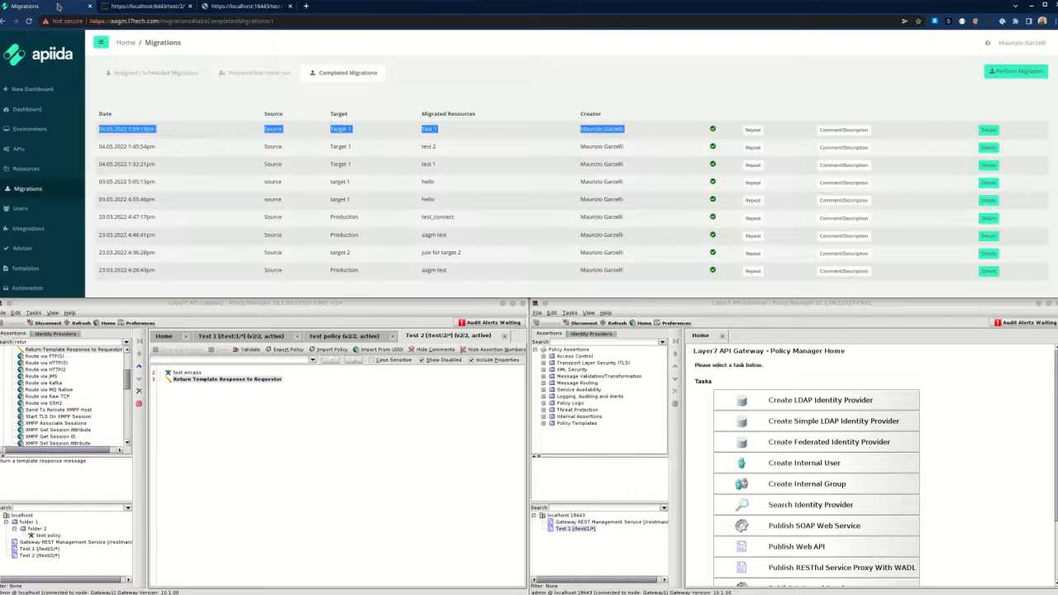
pyautogui.click(30, 170)
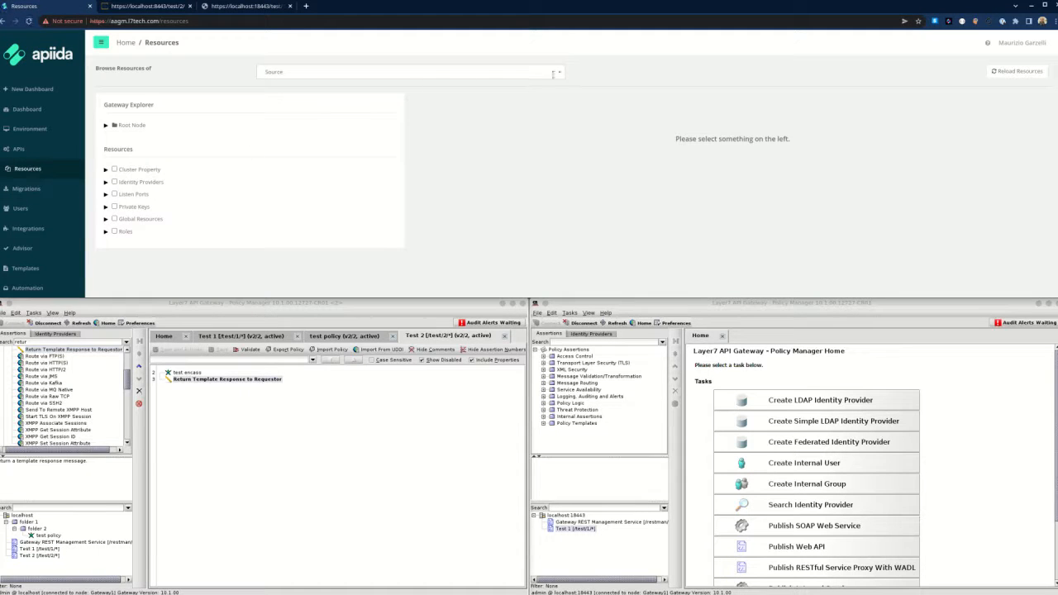
# Reload resources from the Source gateway.
pyautogui.click(1021, 75)
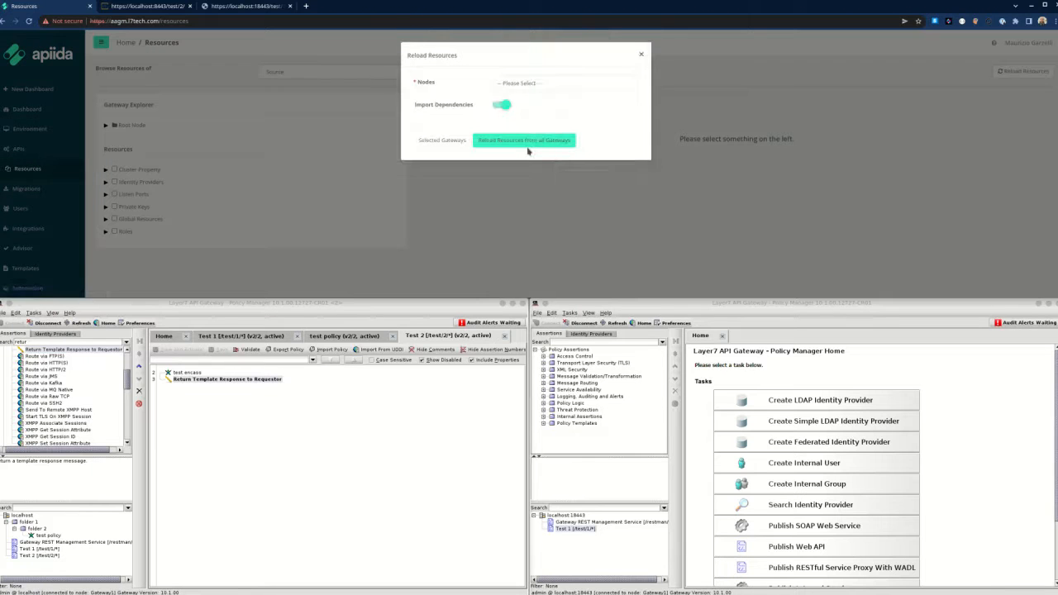
pyautogui.click(540, 82)
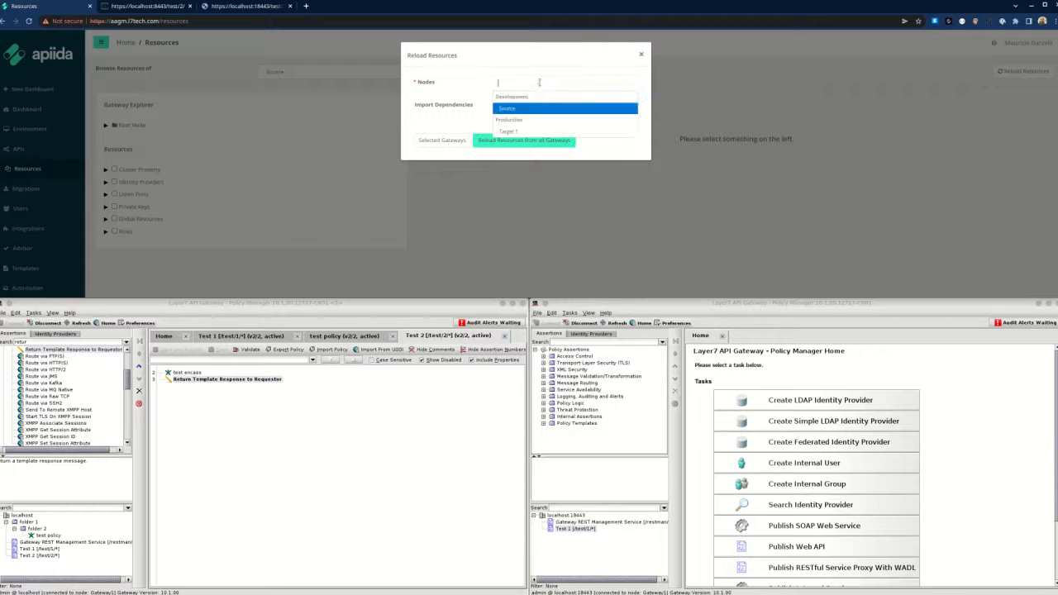
pyautogui.click(506, 108)
pyautogui.click(434, 144)
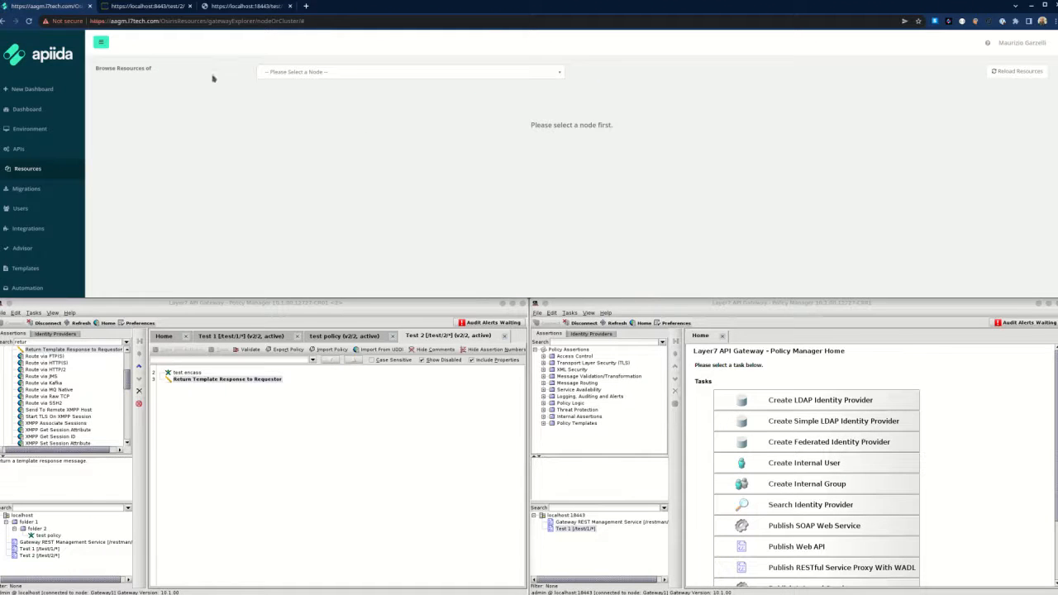
# Browse Source's resource tree and show test encass under Encapsulated Assertions.
pyautogui.click(337, 74)
pyautogui.click(301, 125)
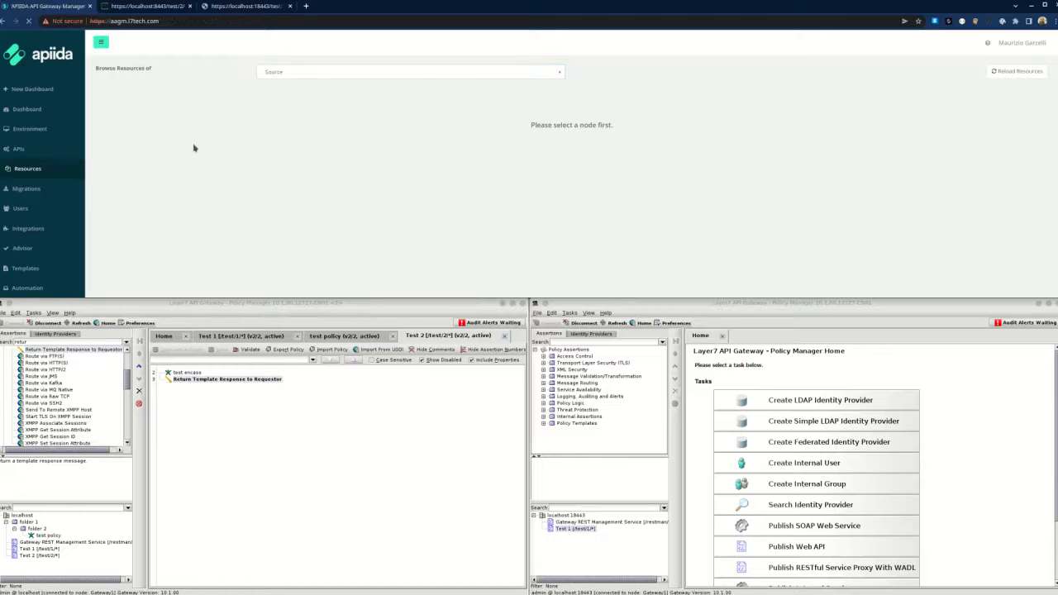
pyautogui.click(106, 125)
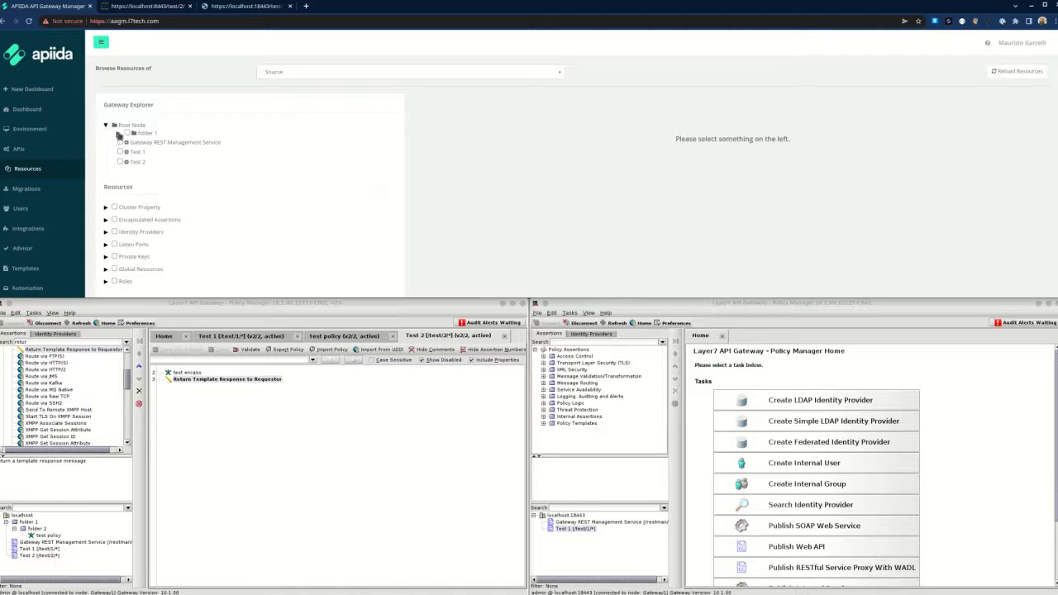
pyautogui.click(118, 133)
pyautogui.click(130, 141)
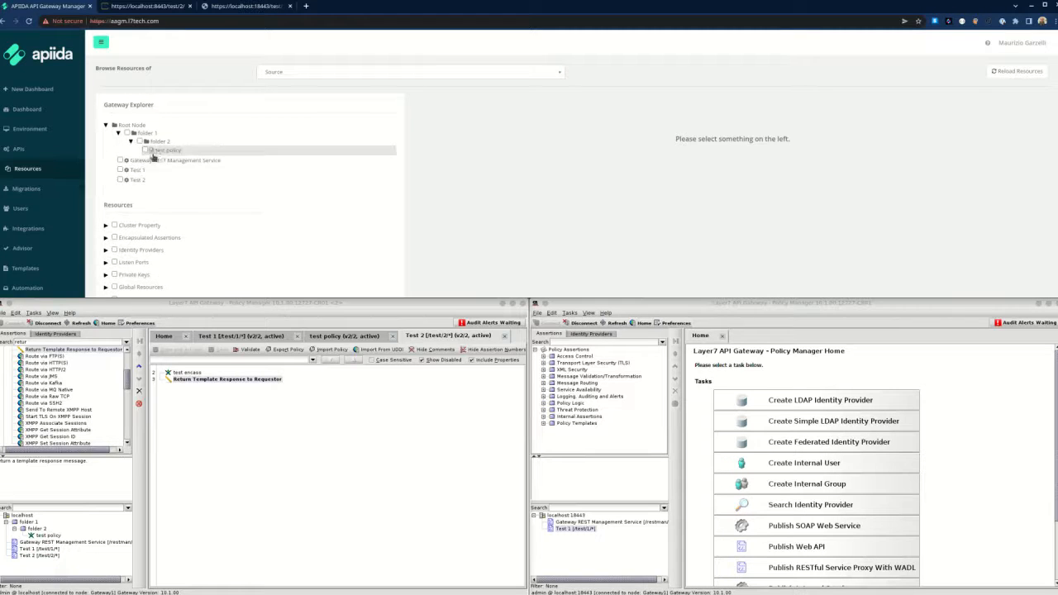
pyautogui.click(106, 225)
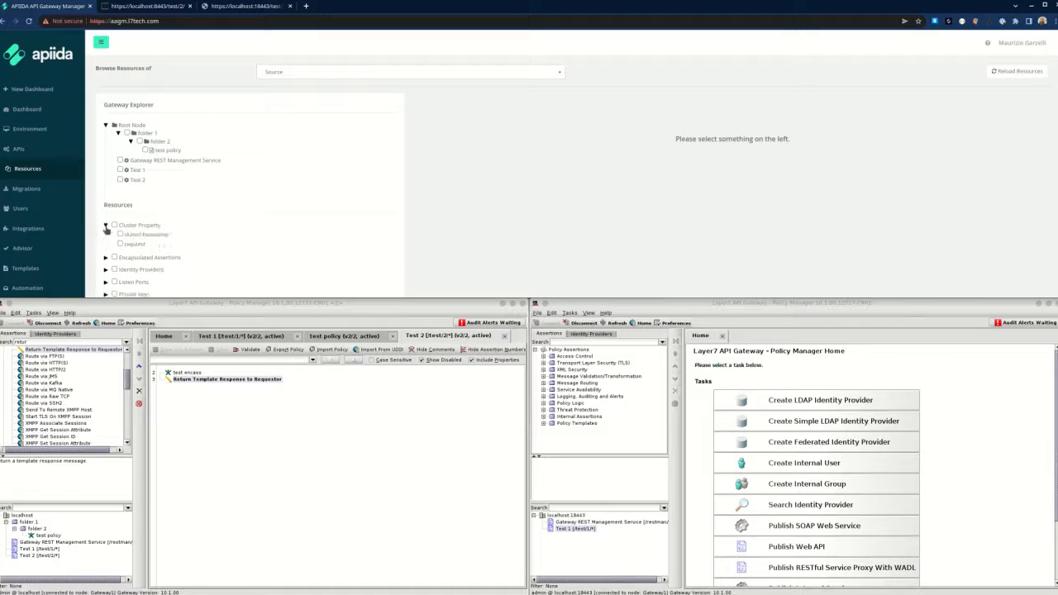
pyautogui.scroll(-2, 285, 204)
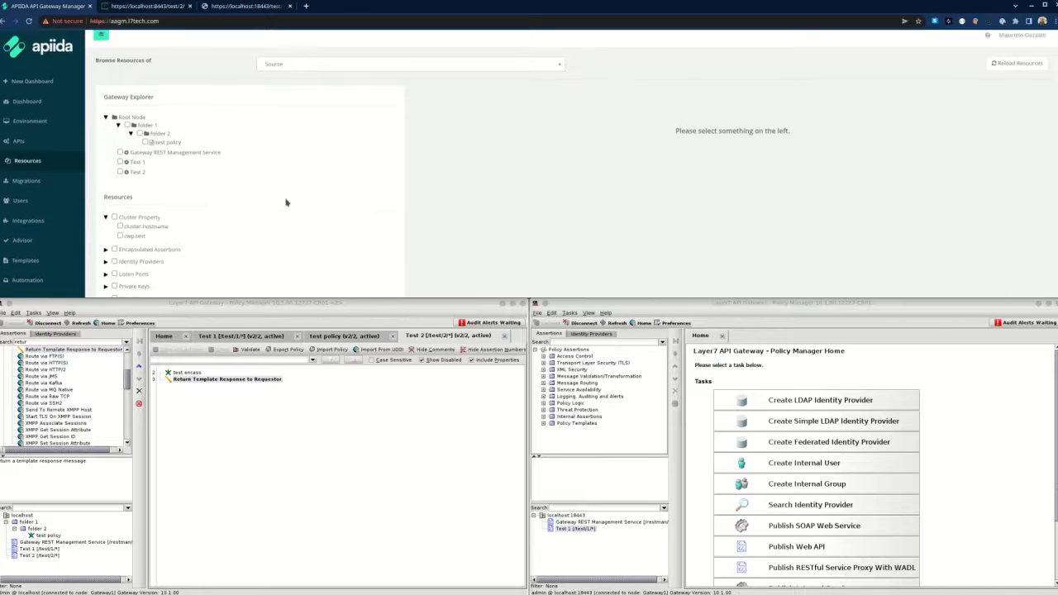
pyautogui.click(106, 213)
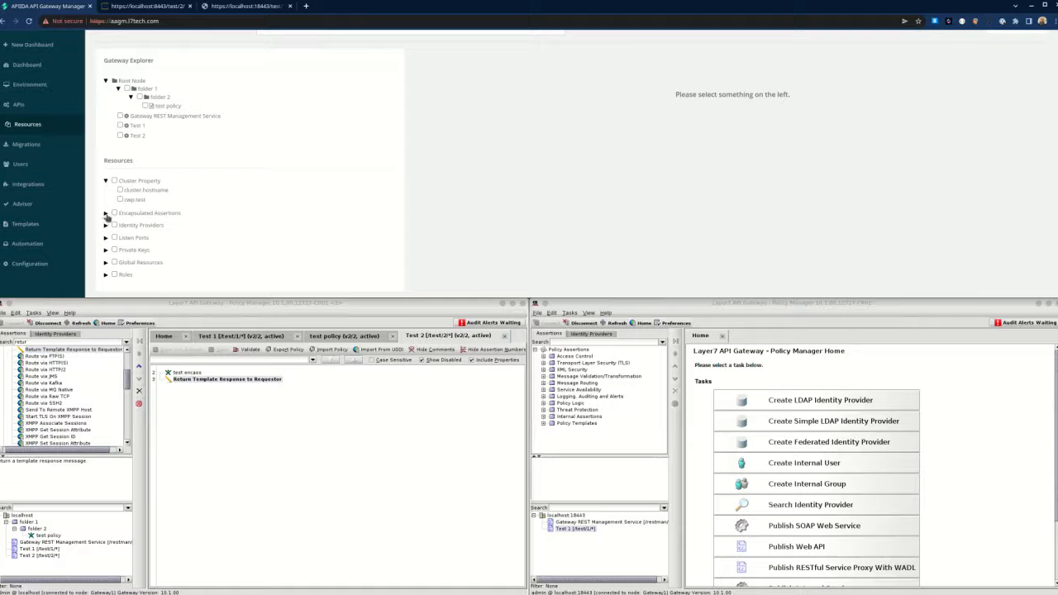
pyautogui.click(136, 221)
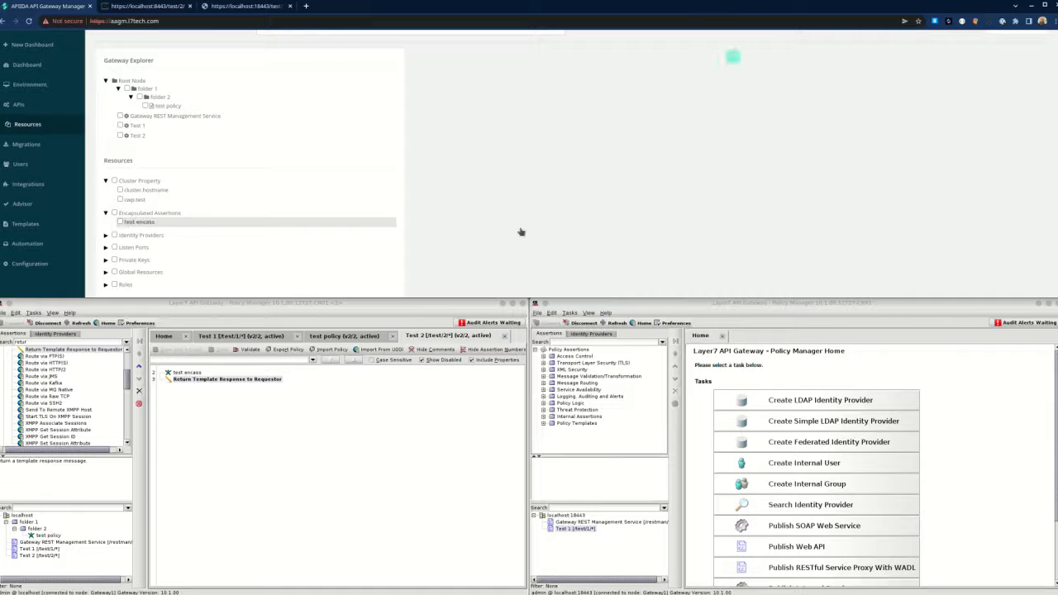
pyautogui.scroll(-3, 720, 221)
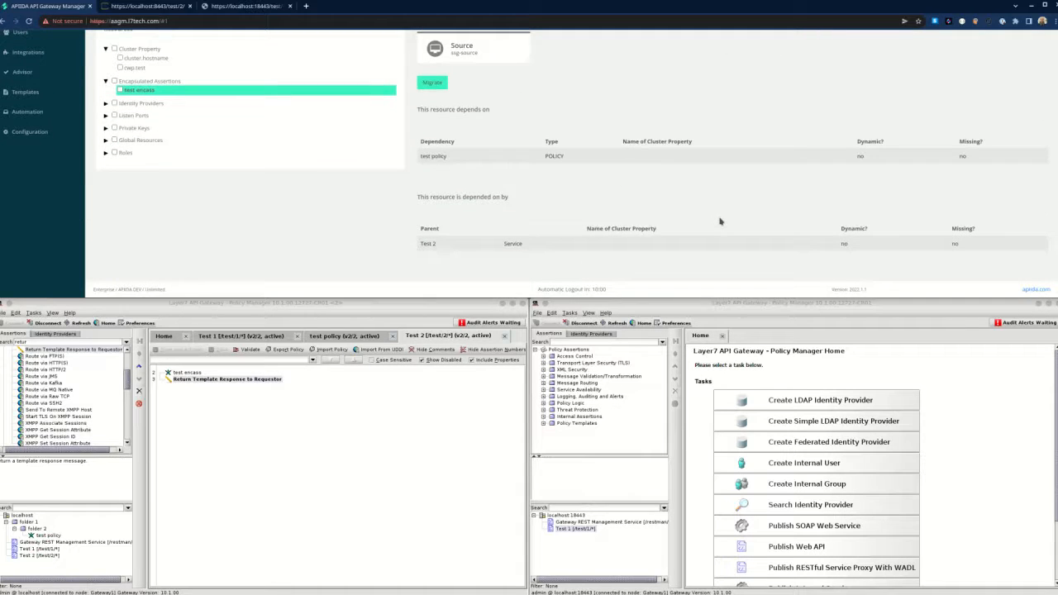
# Check that test encass depends on test policy and is used by Test 2.
pyautogui.moveTo(449, 160); pyautogui.dragTo(418, 160)
pyautogui.moveTo(441, 245); pyautogui.dragTo(416, 246)
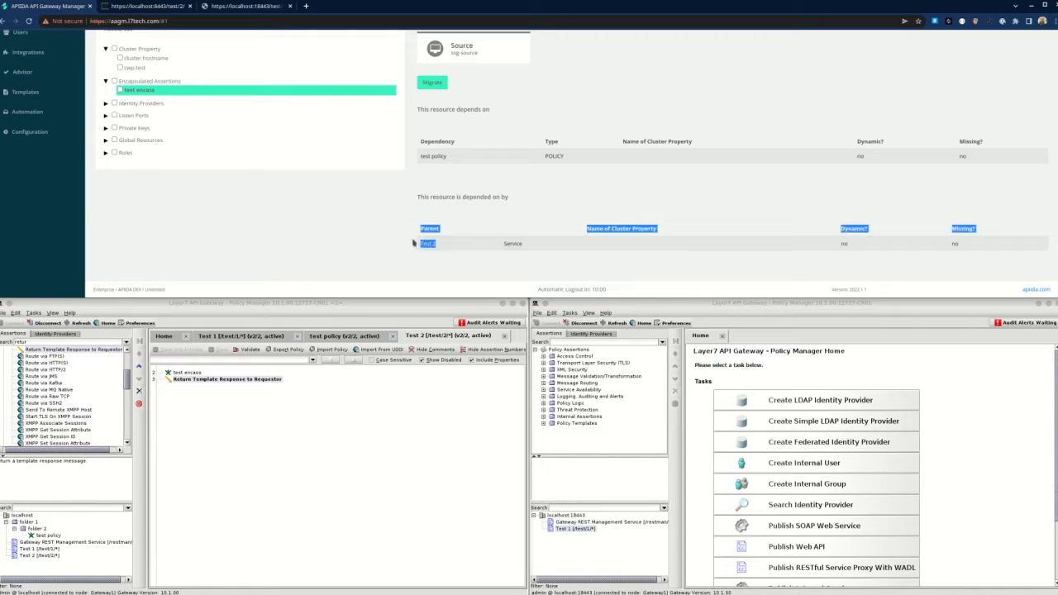
pyautogui.click(372, 234)
pyautogui.scroll(3, 372, 233)
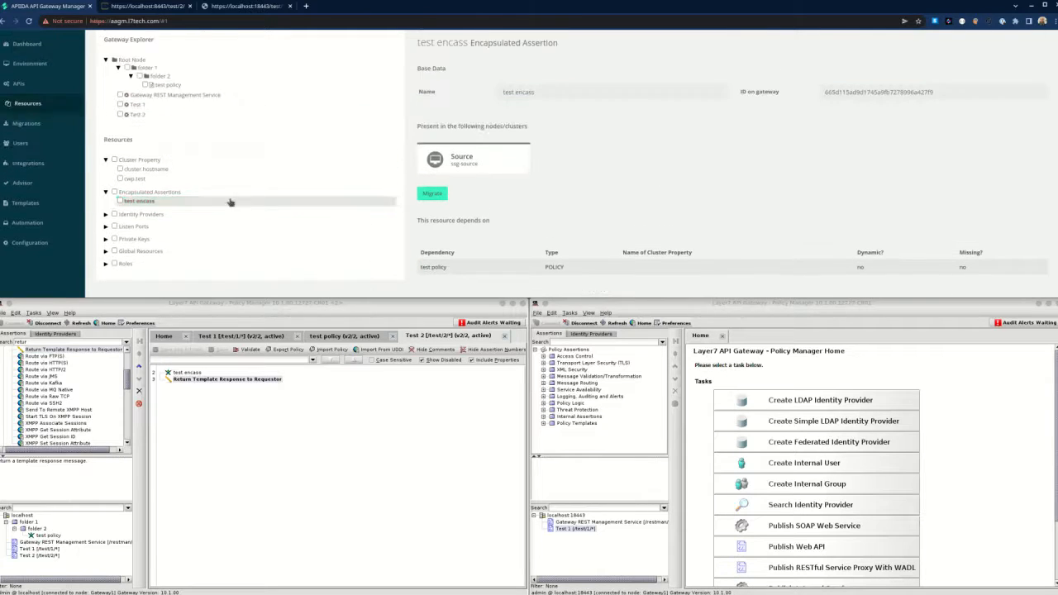
# Show cwp.test's details, confirming test policy depends on it.
pyautogui.click(134, 181)
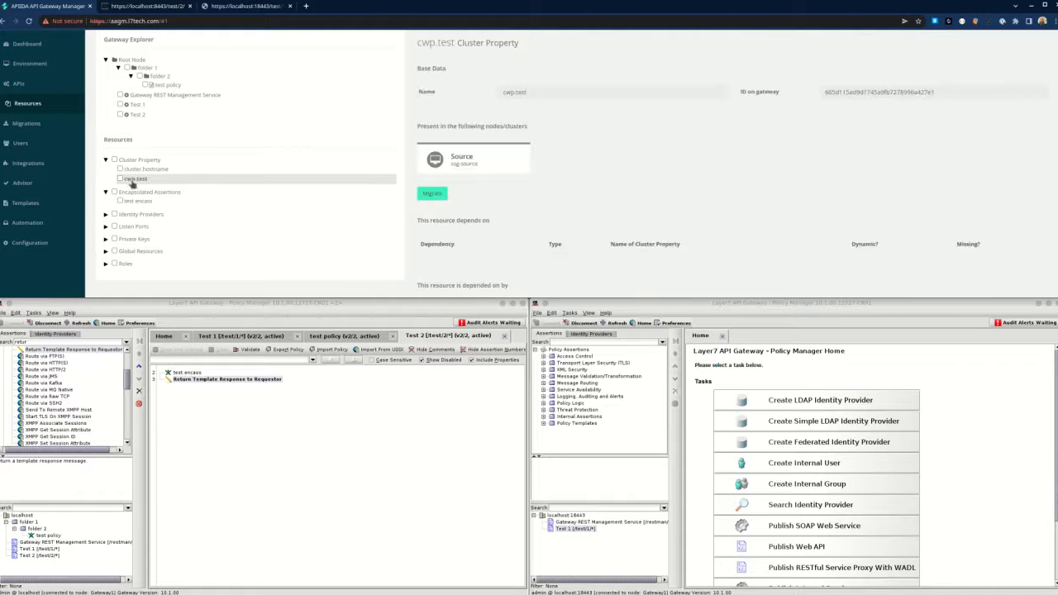
pyautogui.scroll(-3, 489, 248)
pyautogui.moveTo(471, 247); pyautogui.dragTo(416, 246)
pyautogui.click(499, 221)
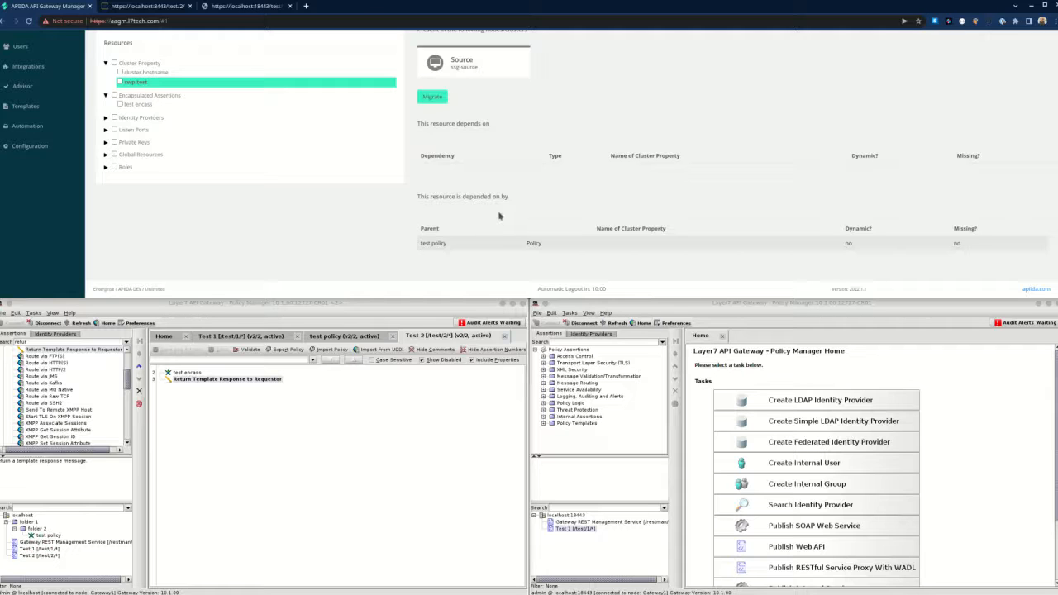
pyautogui.scroll(3, 498, 216)
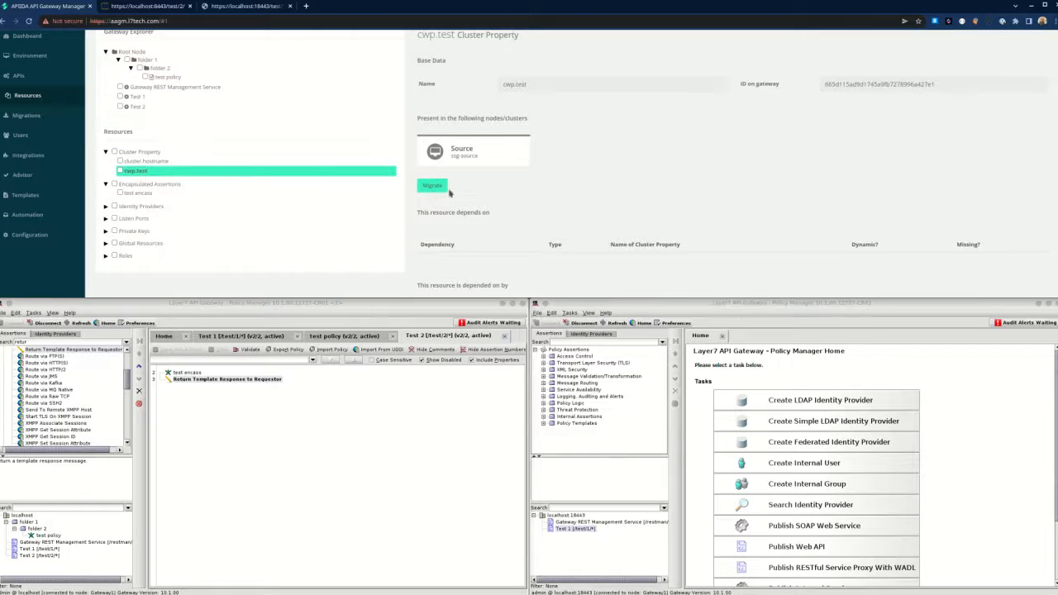
# Show test policy's details, confirming it uses cwp.test and is used by test encass.
pyautogui.click(171, 168)
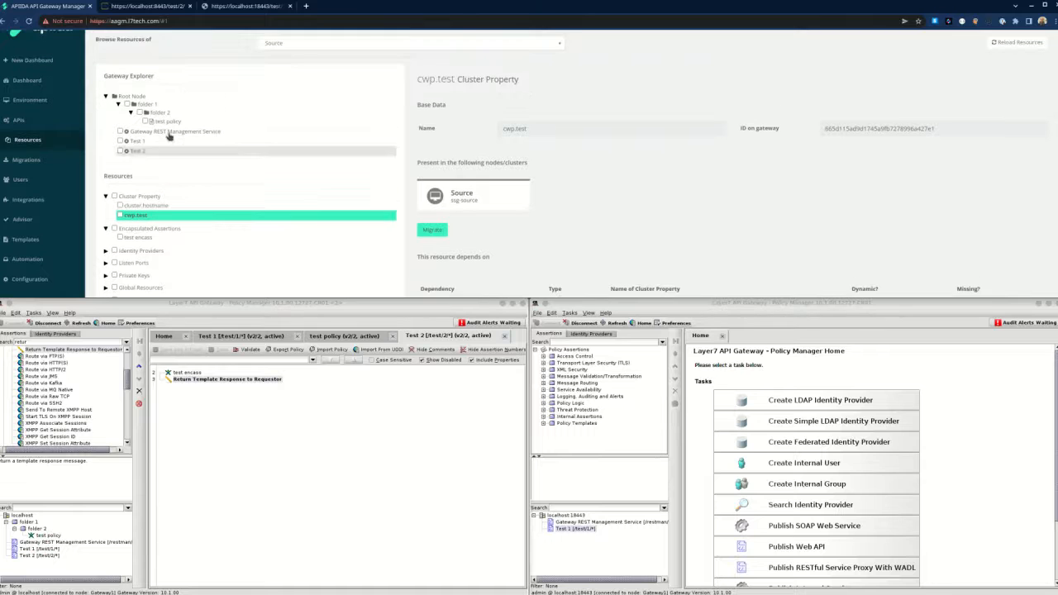
pyautogui.scroll(-3, 628, 277)
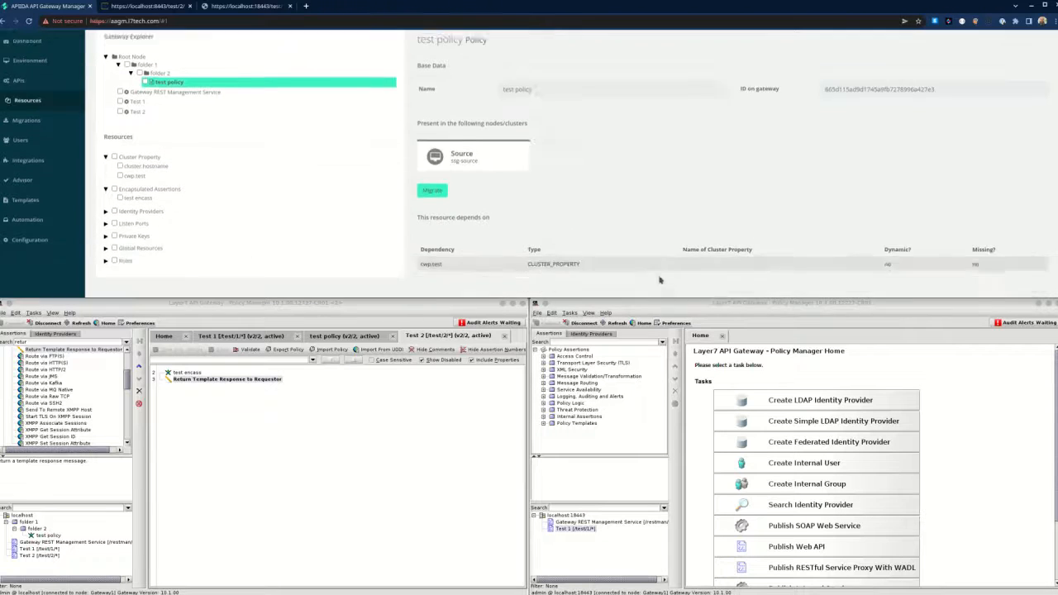
pyautogui.moveTo(463, 195); pyautogui.dragTo(421, 195)
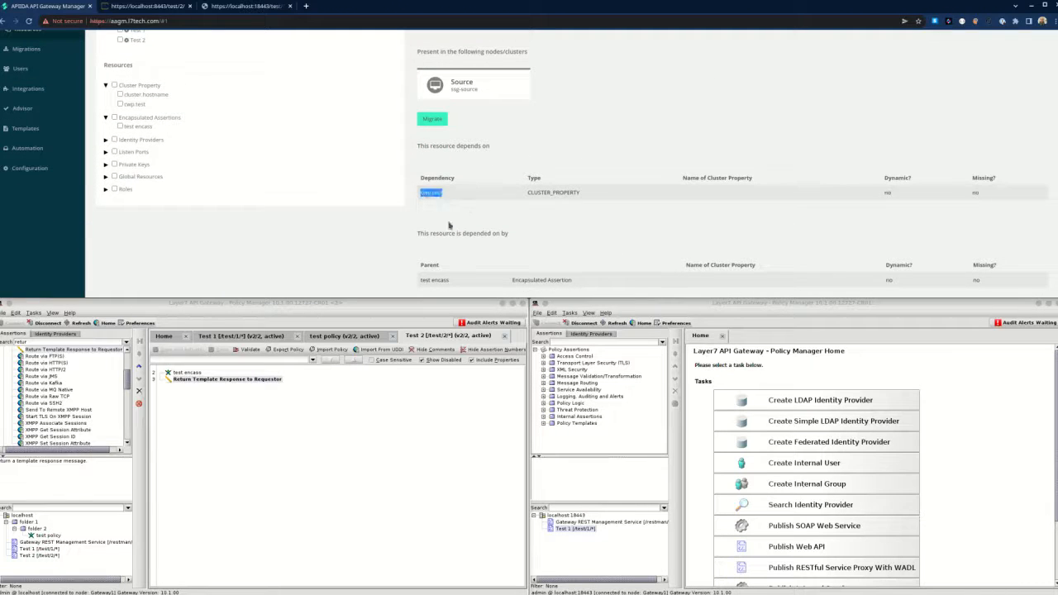
pyautogui.moveTo(454, 281); pyautogui.dragTo(425, 281)
pyautogui.scroll(4, 331, 219)
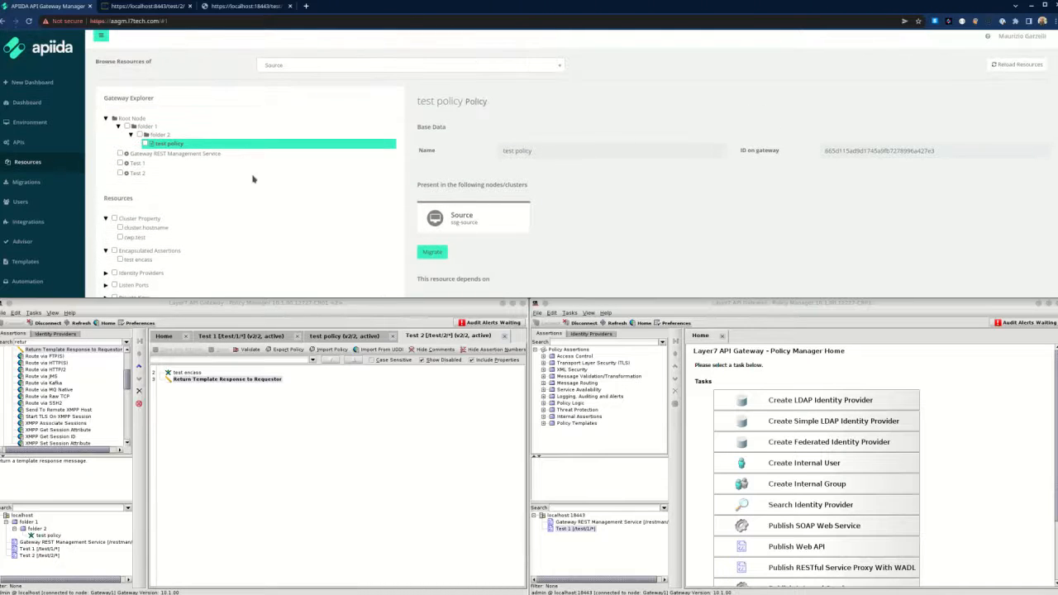
# Start migrating the Test 2 service with Target 1 as the target gateway.
pyautogui.click(121, 175)
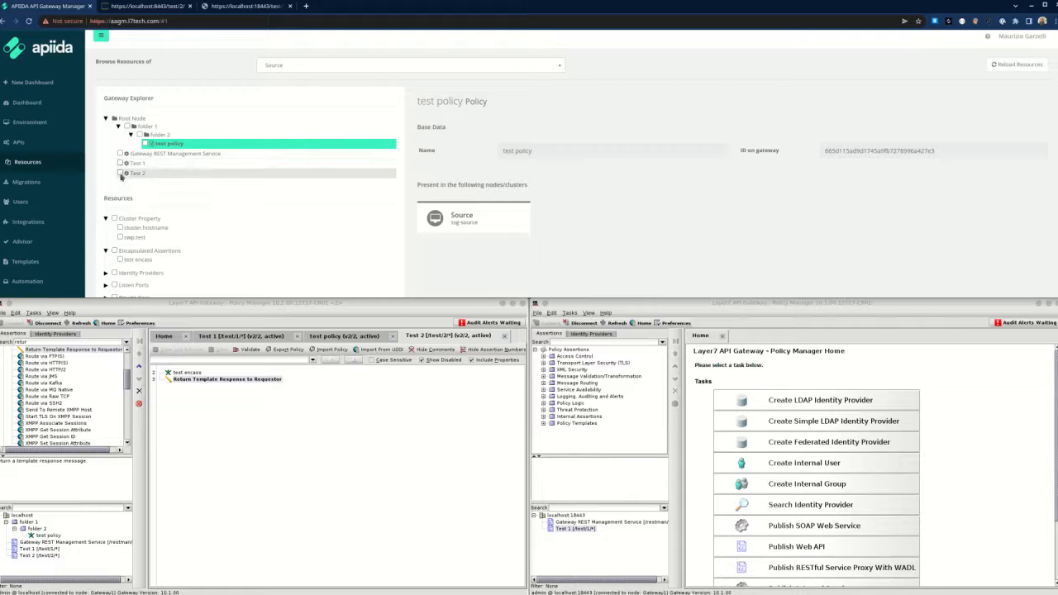
pyautogui.scroll(-5, 713, 248)
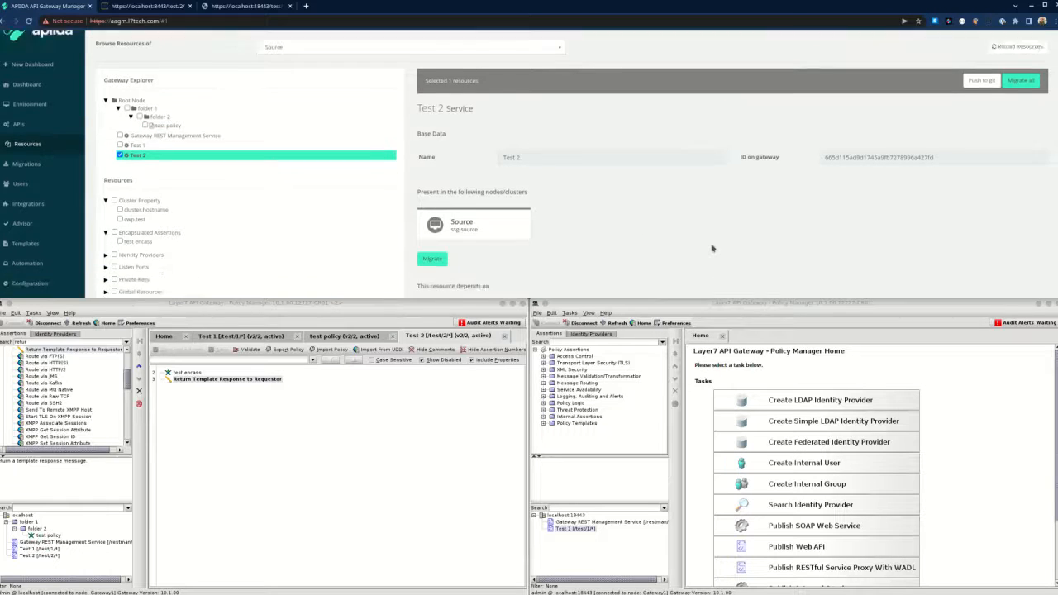
pyautogui.scroll(1, 711, 247)
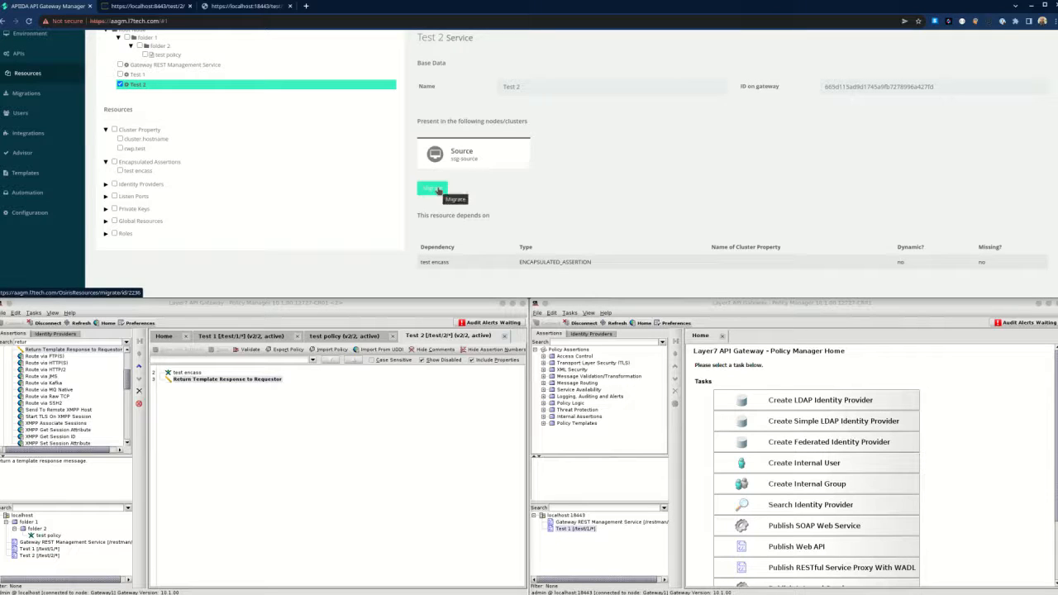
pyautogui.click(436, 189)
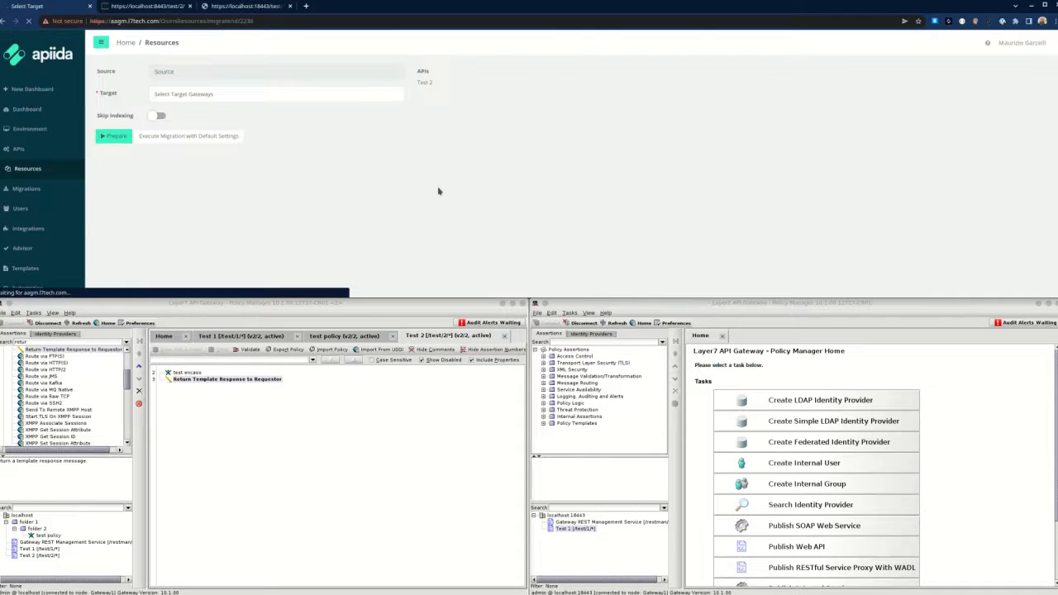
pyautogui.click(264, 94)
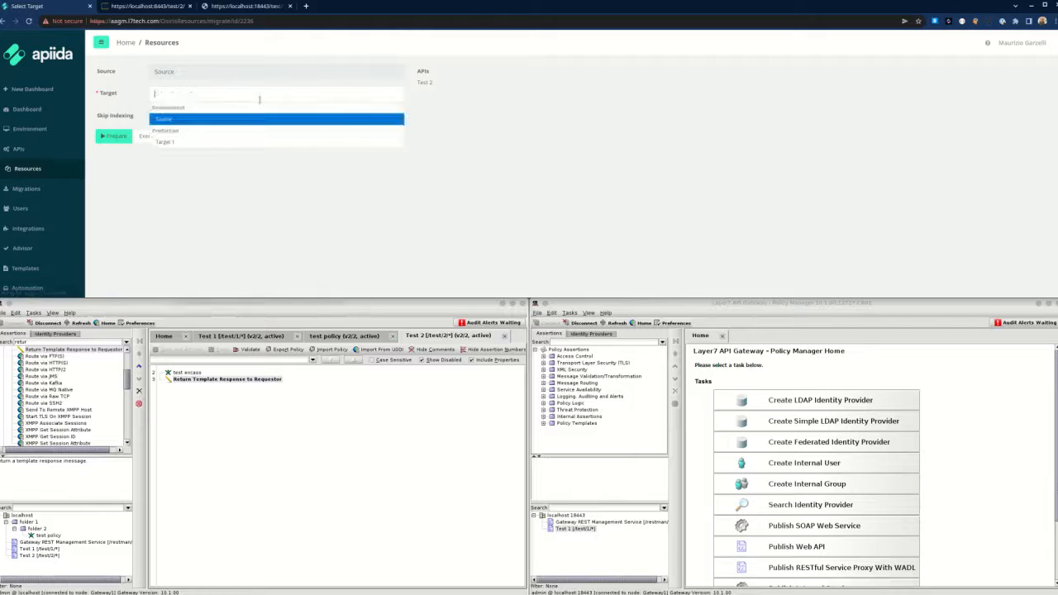
pyautogui.click(246, 142)
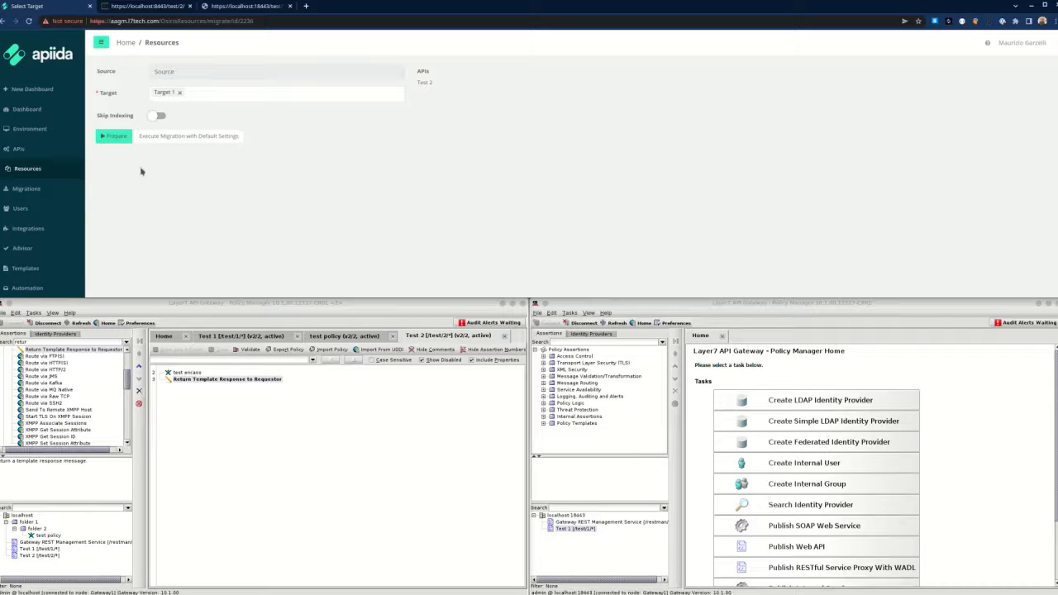
pyautogui.click(579, 523)
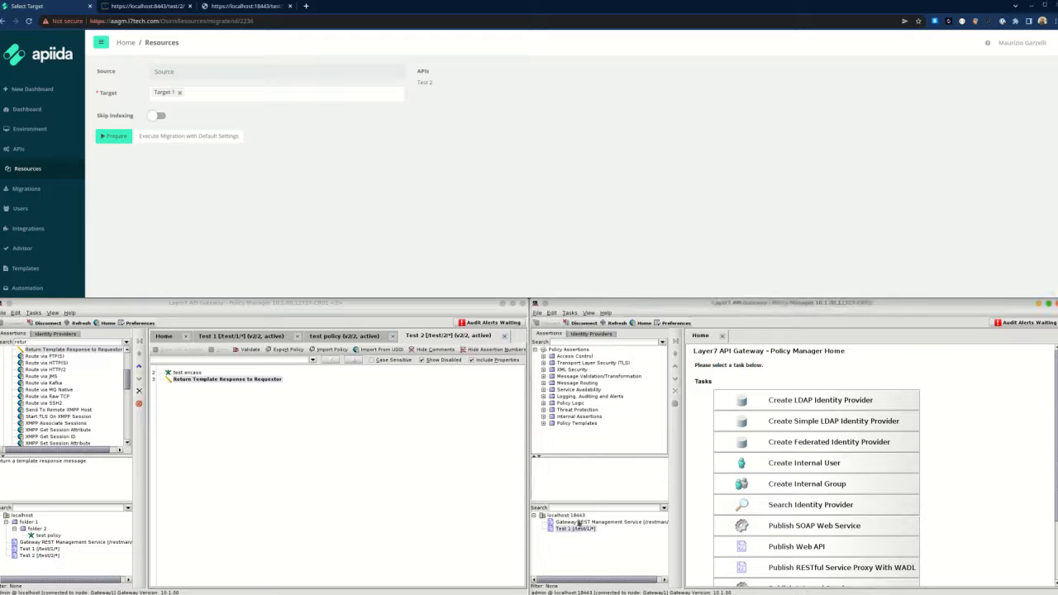
# Publish a Web API named 'test 2' on the target gateway.
pyautogui.rightClick(576, 516)
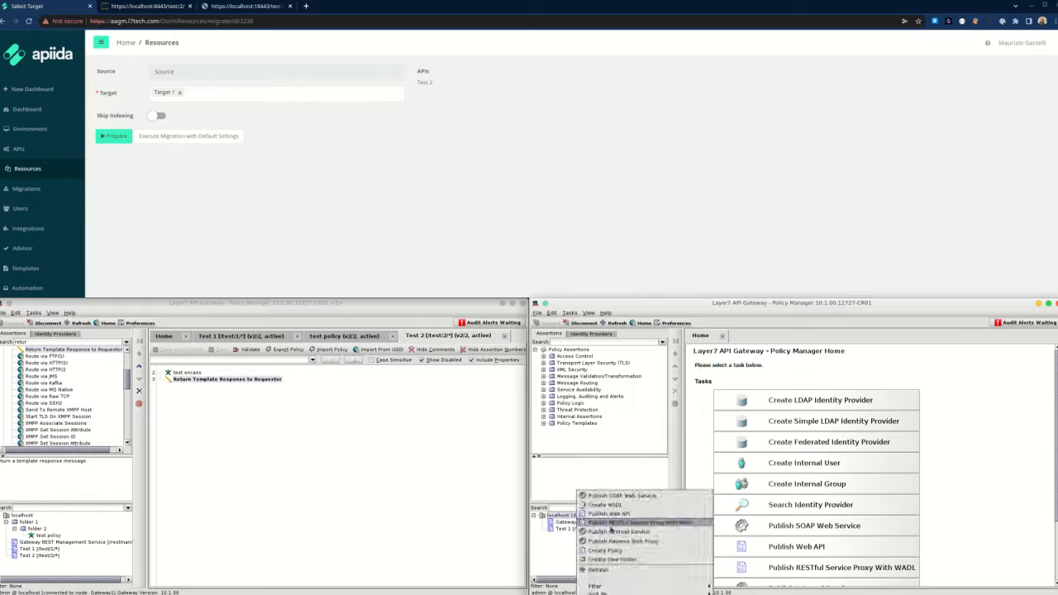
pyautogui.click(626, 514)
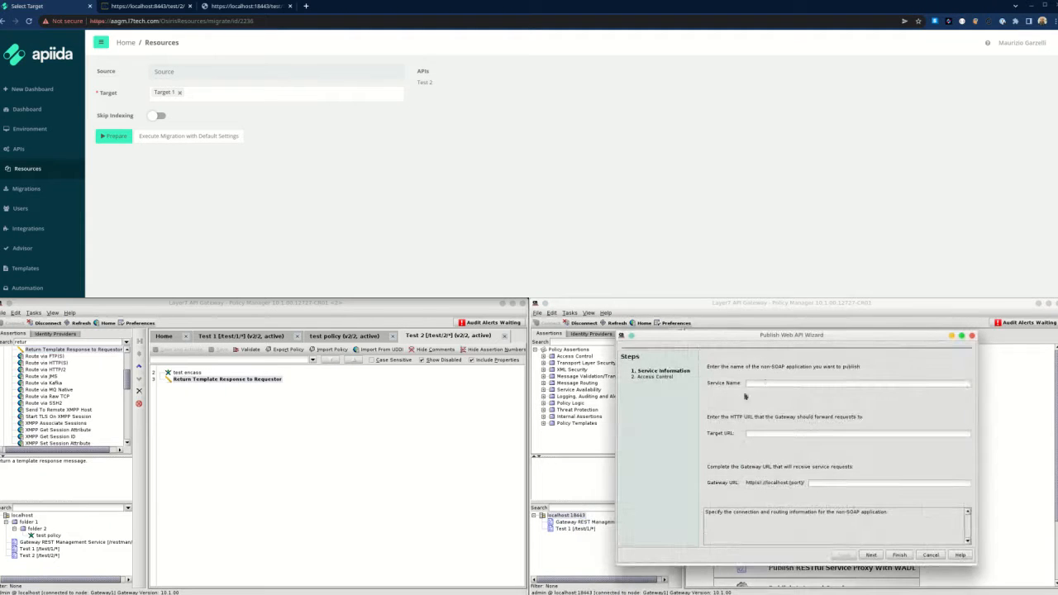
pyautogui.write('test 2')
pyautogui.click(903, 556)
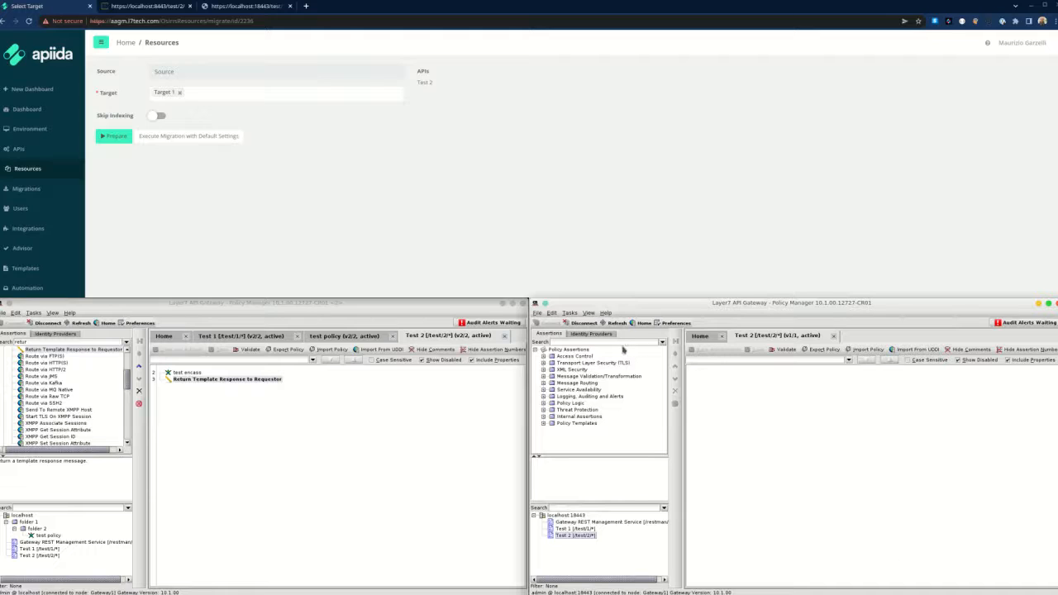
# Add a text/plain Return Template Response to Requestor to the policy, then save and activate.
pyautogui.click(622, 343)
pyautogui.write('return')
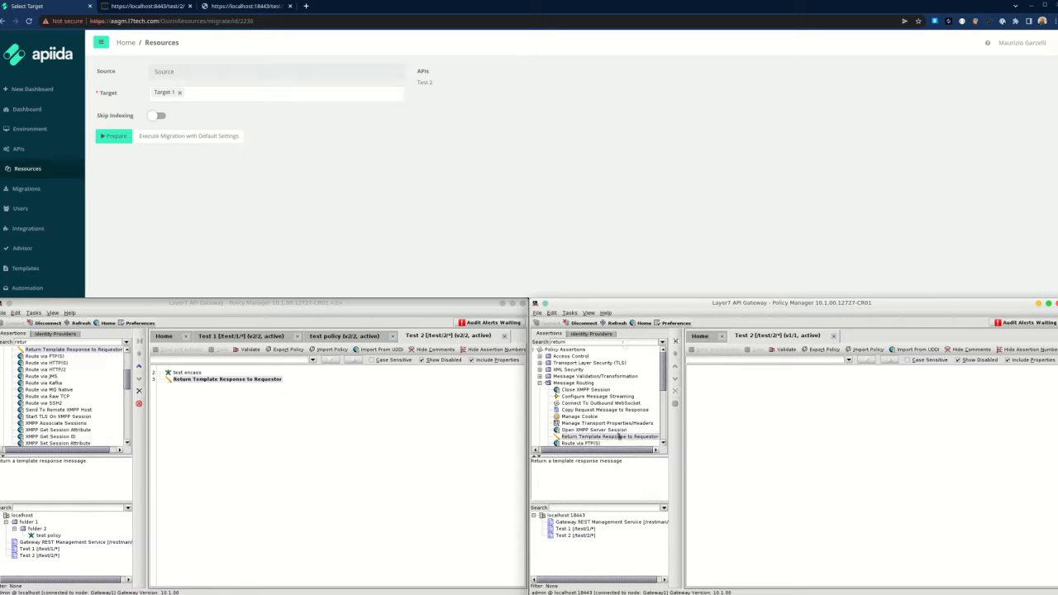
pyautogui.moveTo(616, 437); pyautogui.dragTo(770, 421)
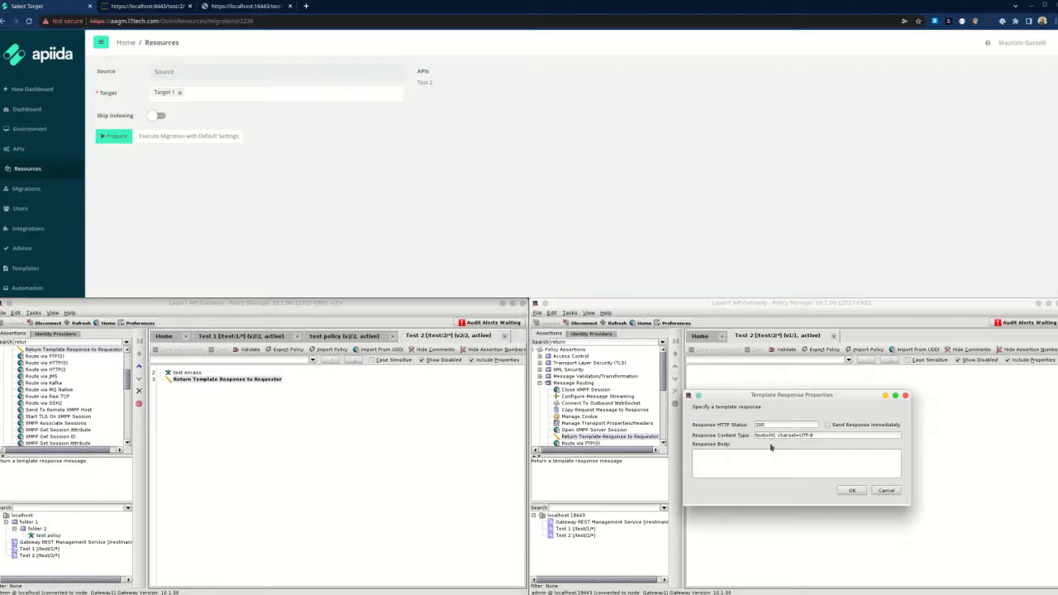
pyautogui.doubleClick(769, 437)
pyautogui.write('plain')
pyautogui.click(852, 490)
pyautogui.click(713, 349)
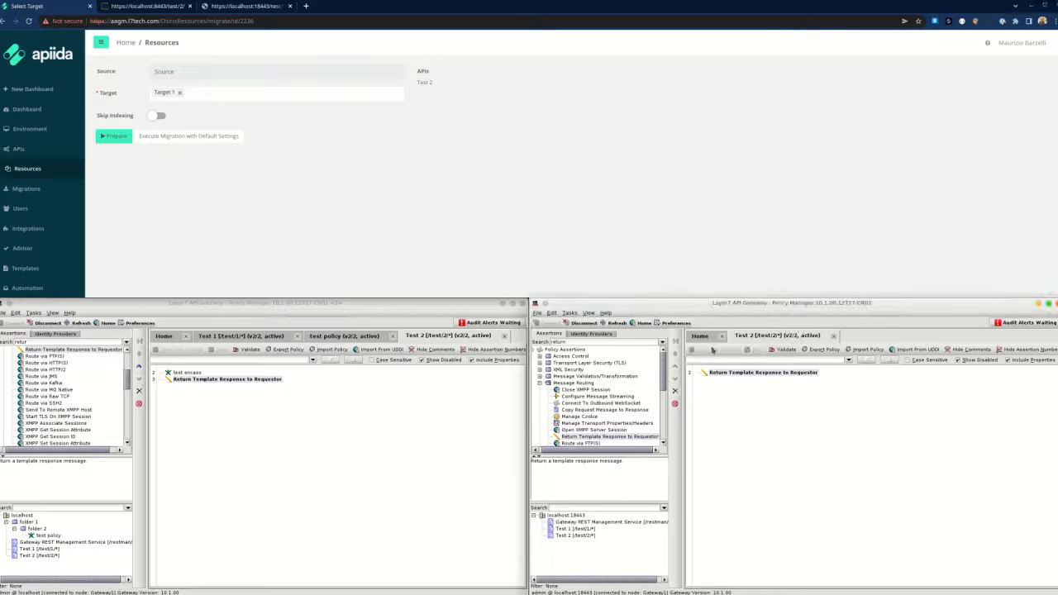
# Load localhost:18443/test/2 in the third tab and check the target gateway's response text.
pyautogui.click(267, 10)
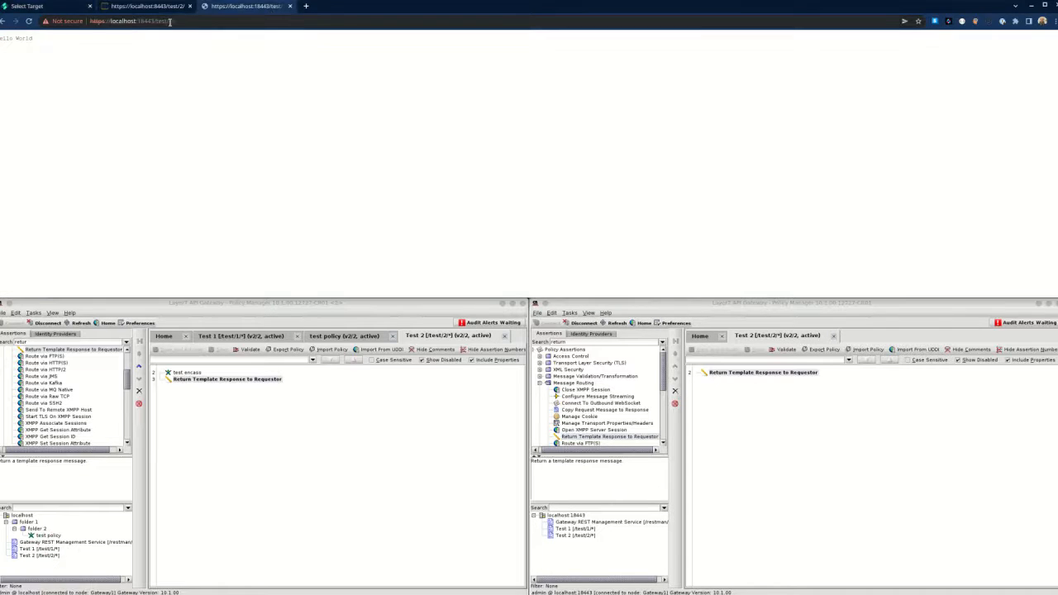
pyautogui.click(170, 21)
pyautogui.write('2/')
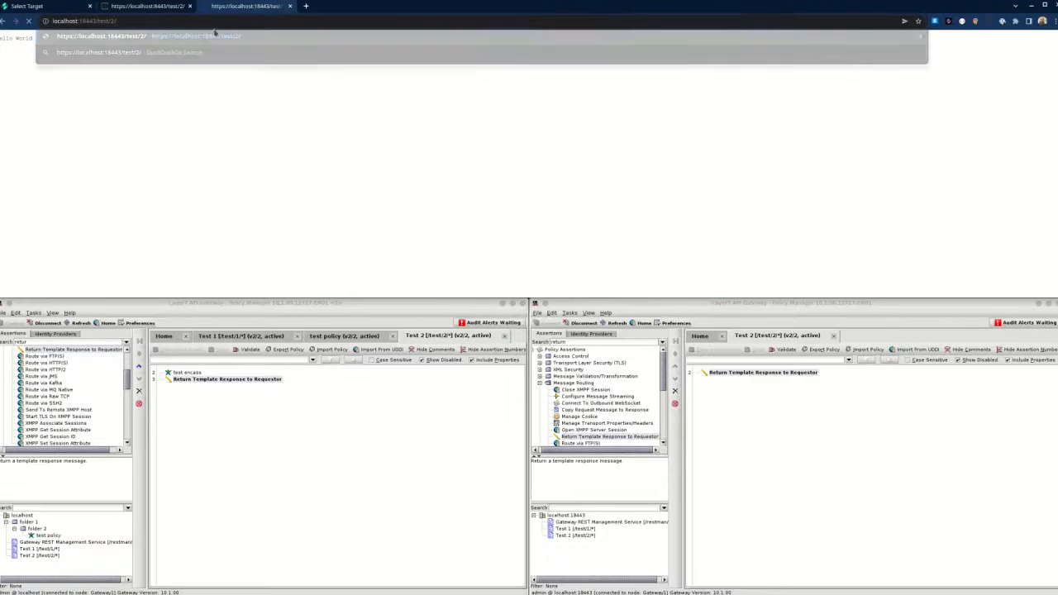
pyautogui.press('Return')
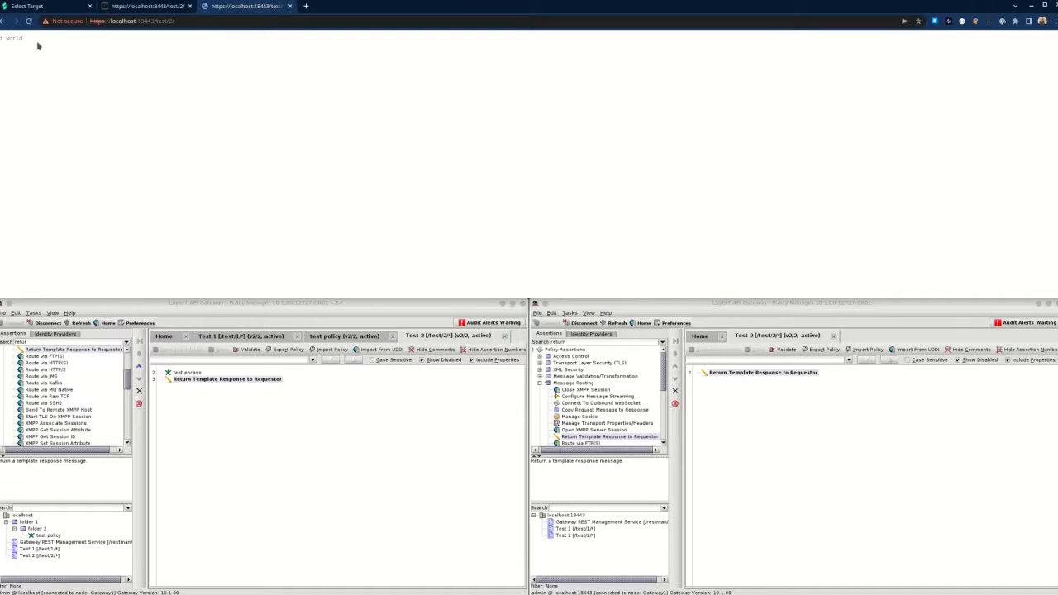
pyautogui.moveTo(39, 47); pyautogui.dragTo(1, 39)
pyautogui.click(42, 54)
pyautogui.click(721, 419)
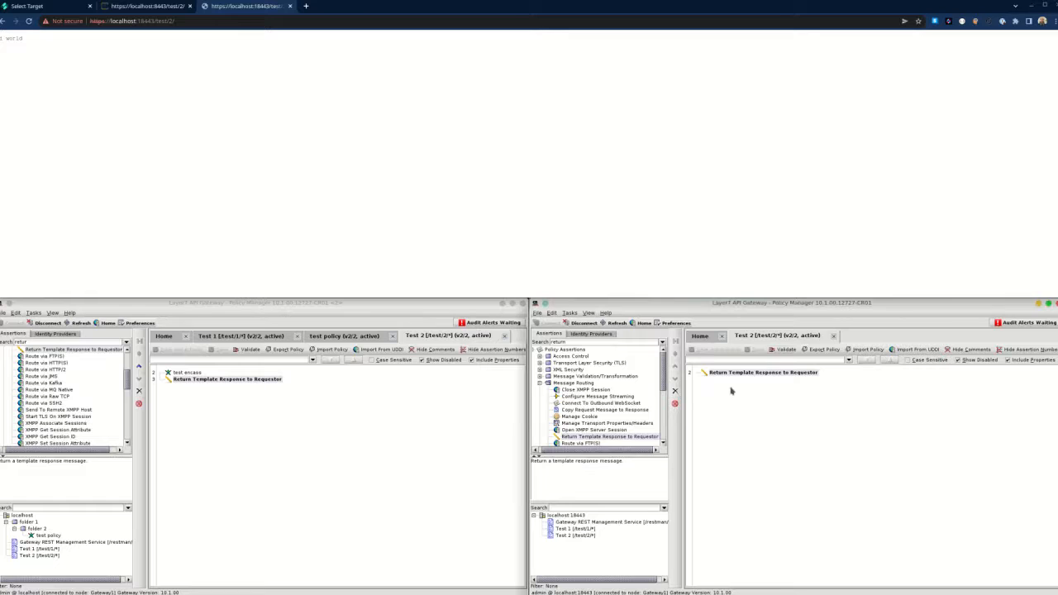
# Compare Test 2's Service Properties on the source and target gateways, then close both.
pyautogui.rightClick(46, 556)
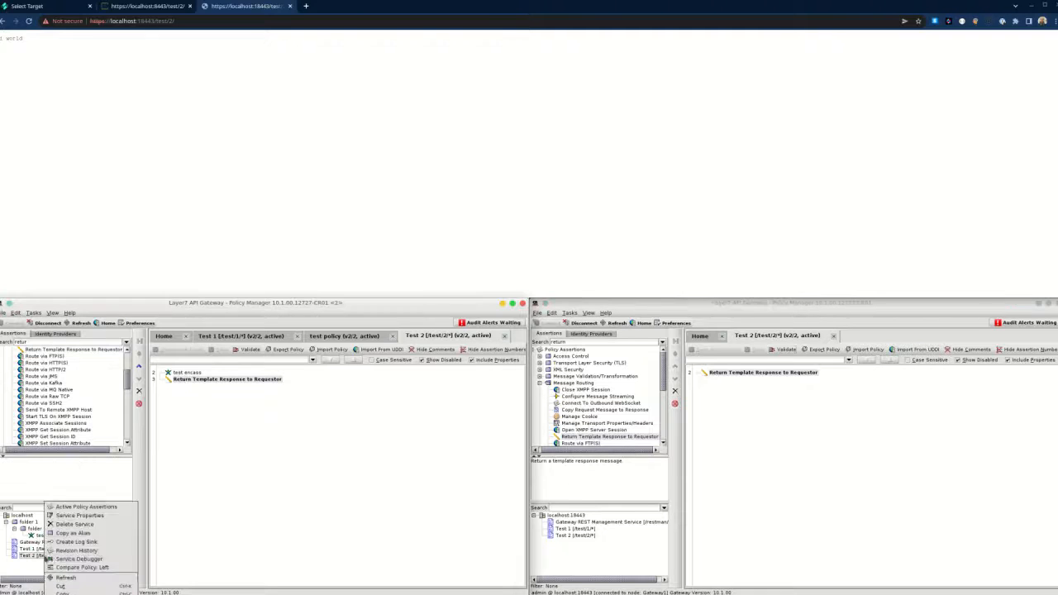
pyautogui.click(82, 517)
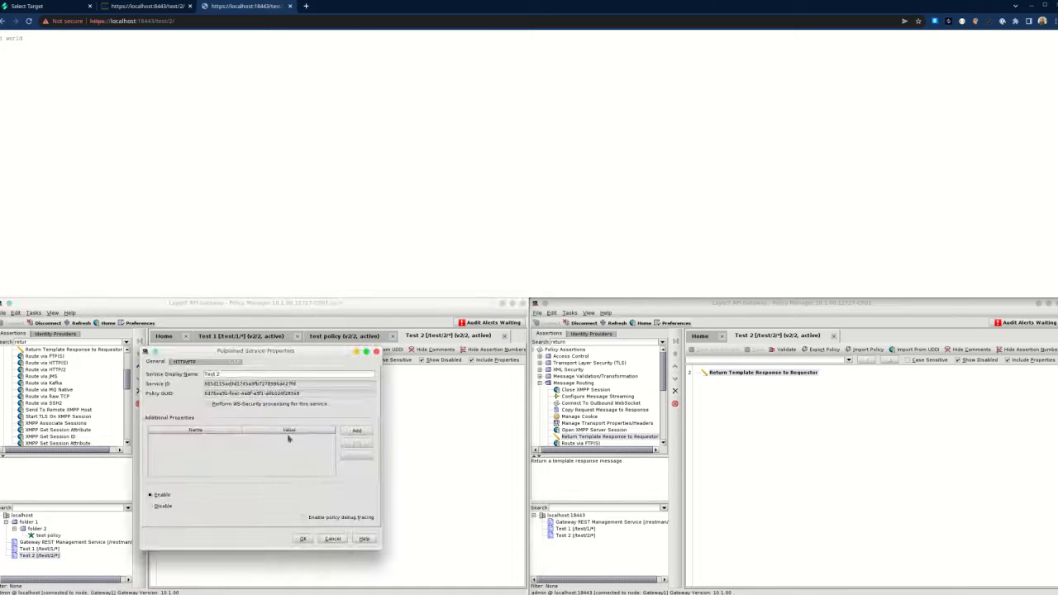
pyautogui.click(571, 534)
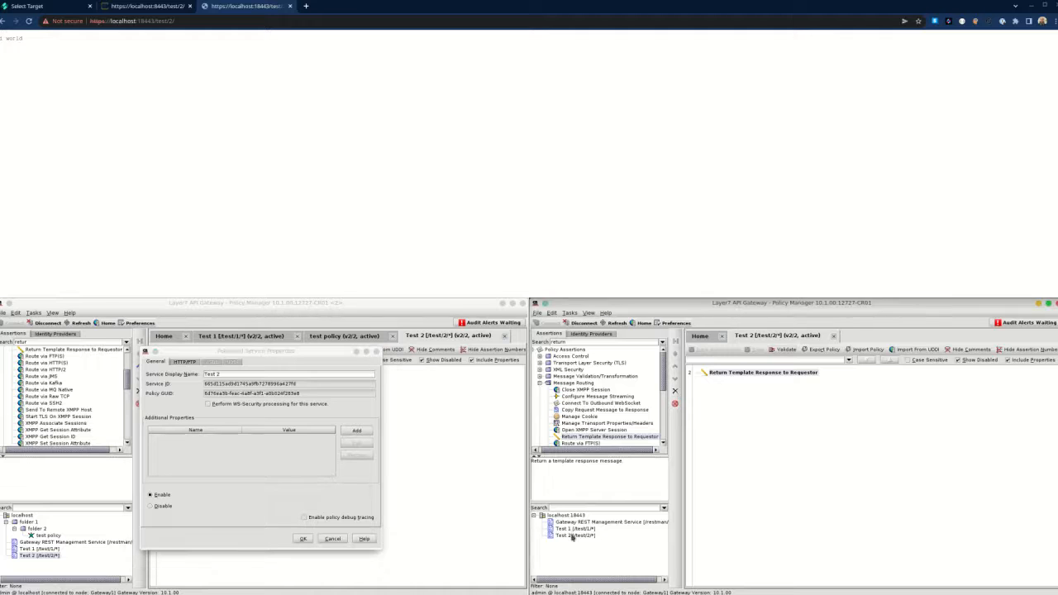
pyautogui.rightClick(572, 536)
pyautogui.click(599, 518)
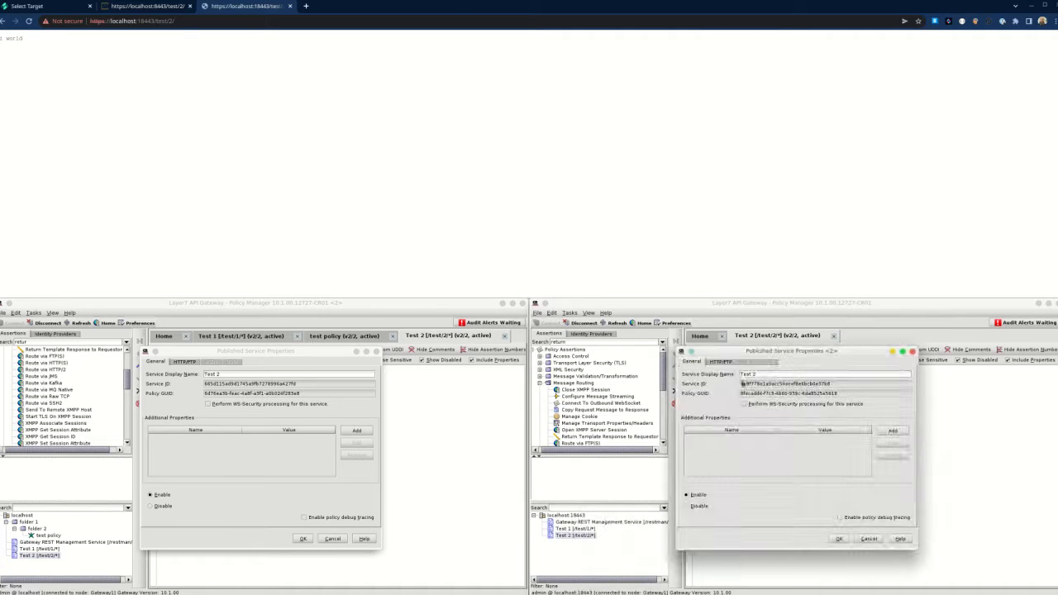
pyautogui.click(279, 396)
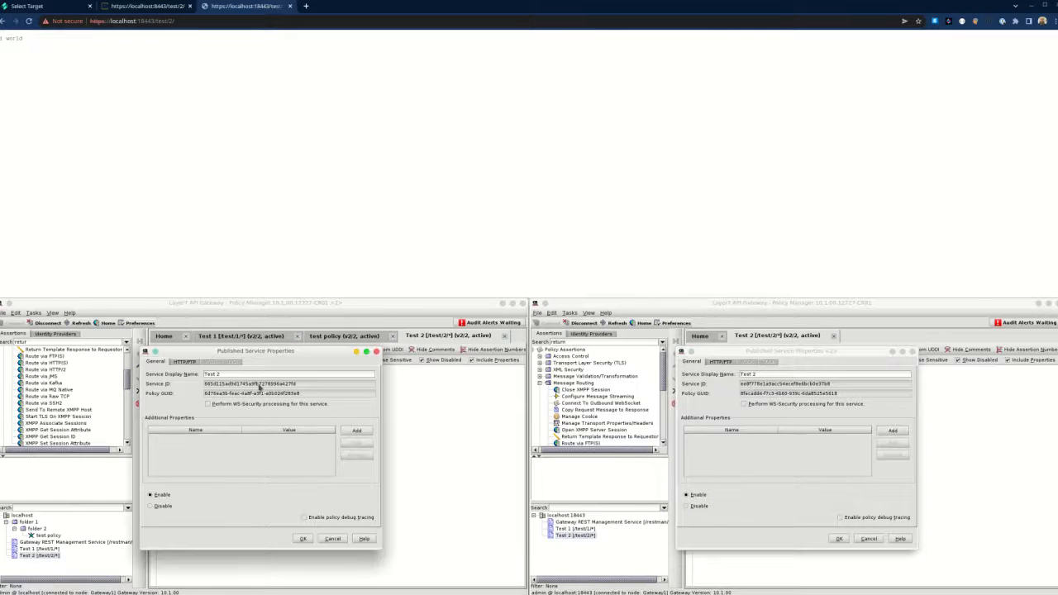
pyautogui.click(780, 386)
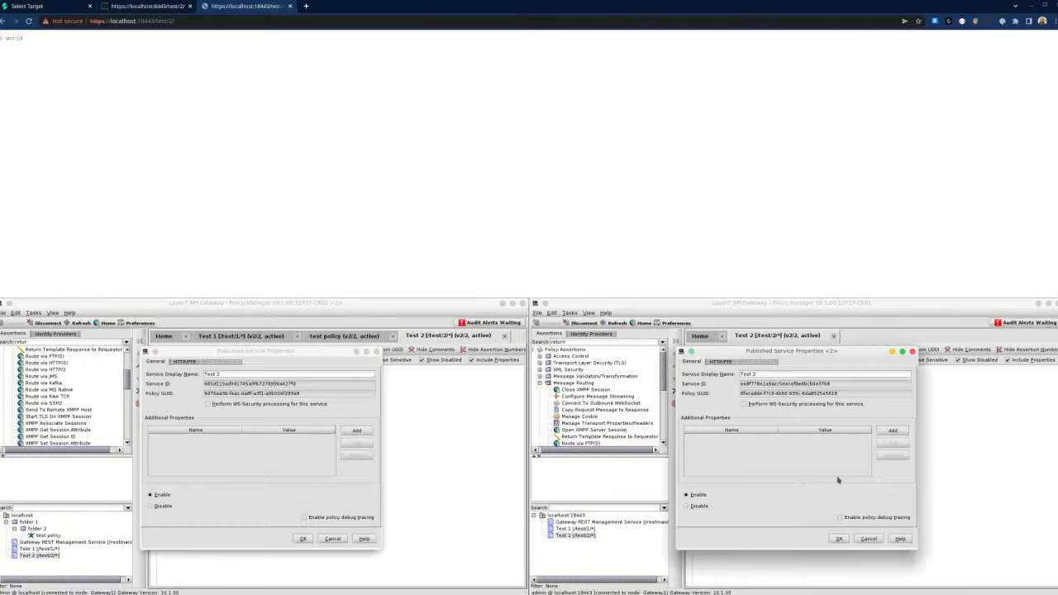
pyautogui.click(839, 539)
pyautogui.click(306, 539)
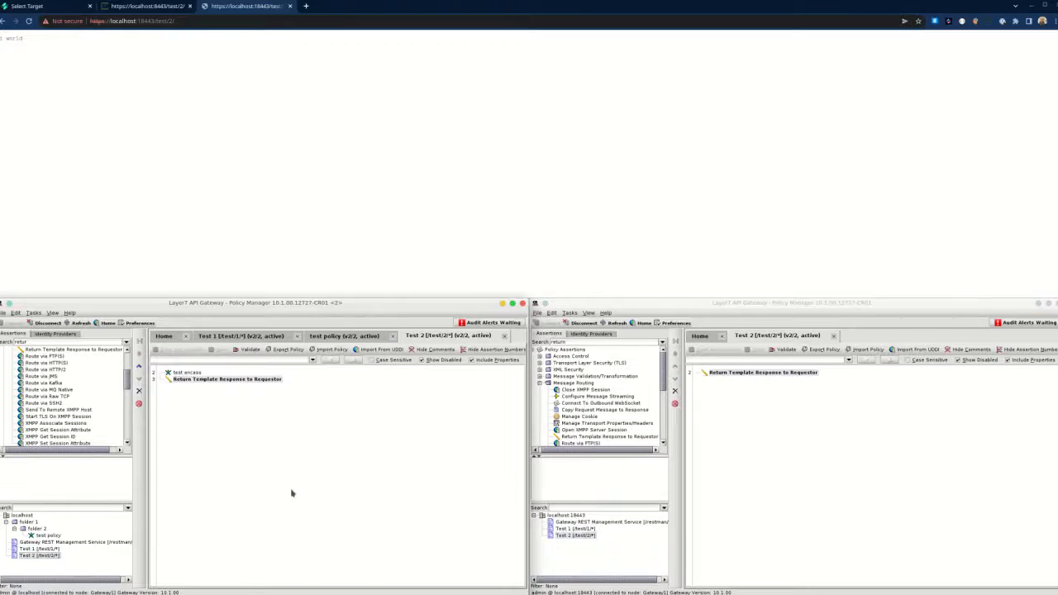
pyautogui.click(48, 12)
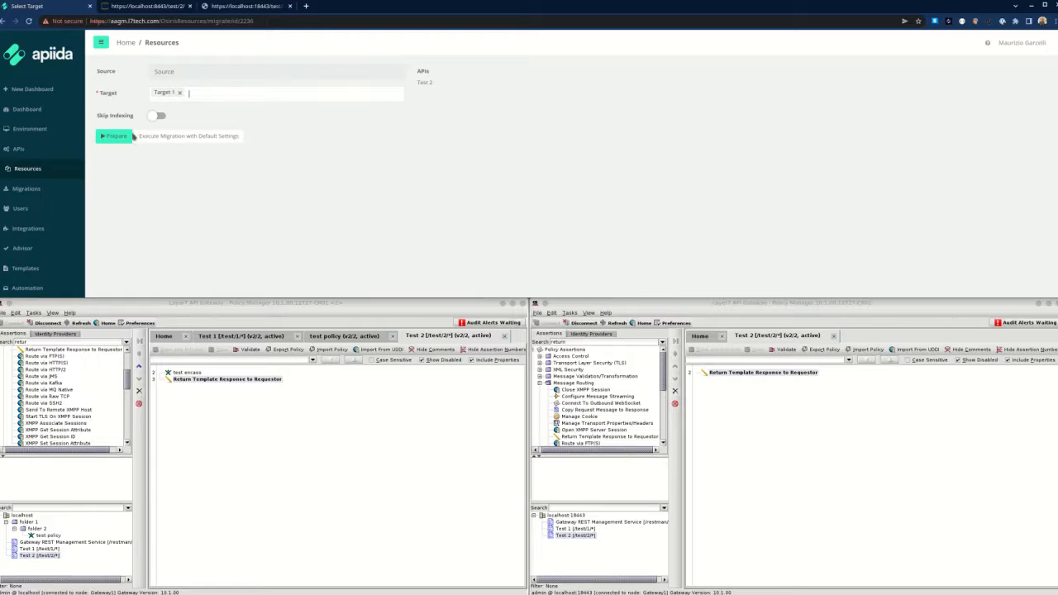
# Prepare the migration and inspect Test 2's manual mapping, leaving it unchanged.
pyautogui.click(119, 138)
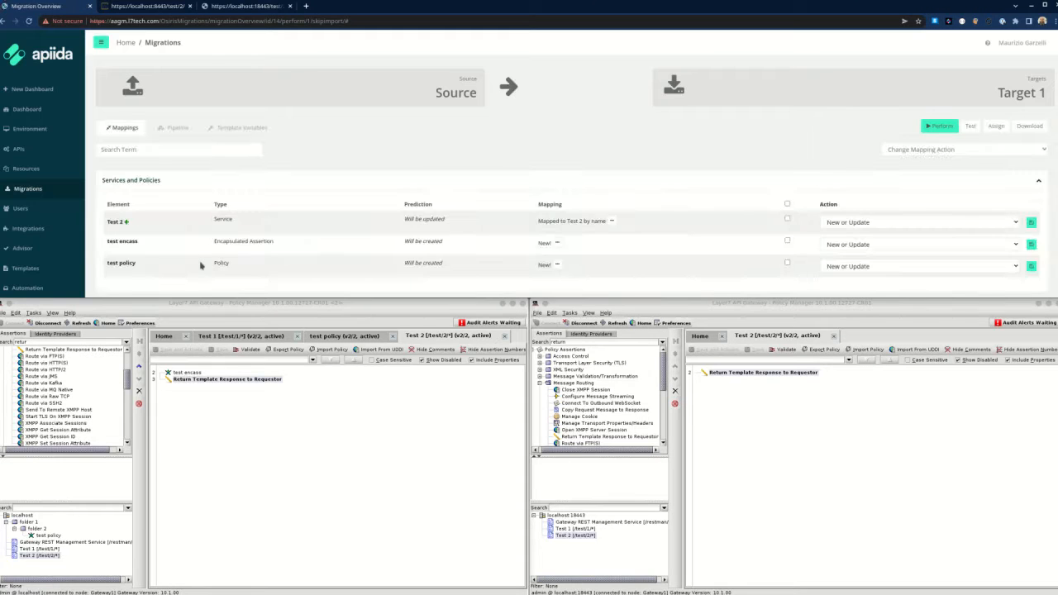
pyautogui.scroll(-1, 204, 231)
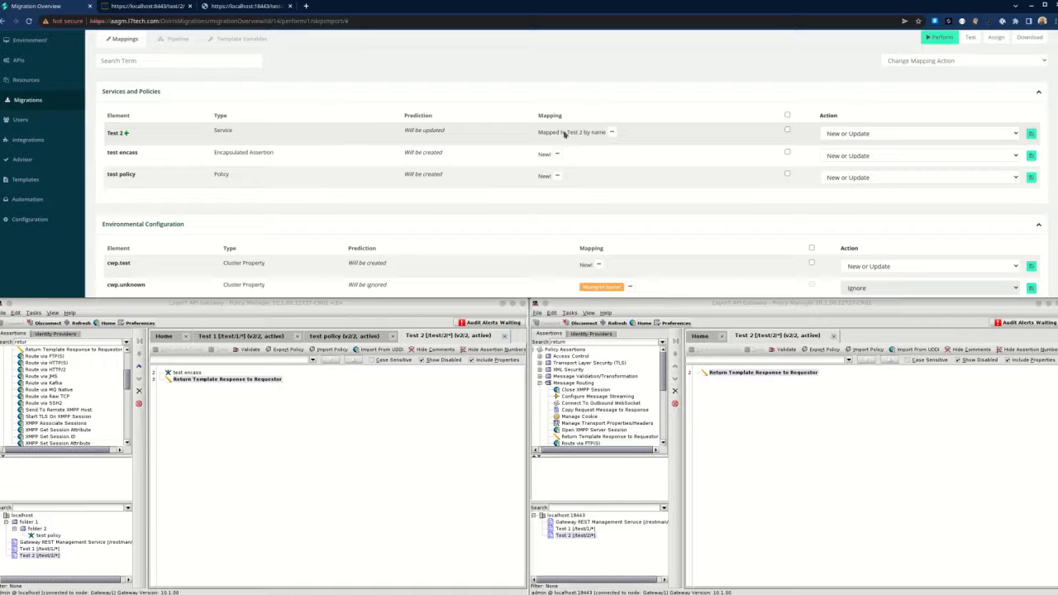
pyautogui.moveTo(538, 133); pyautogui.dragTo(605, 133)
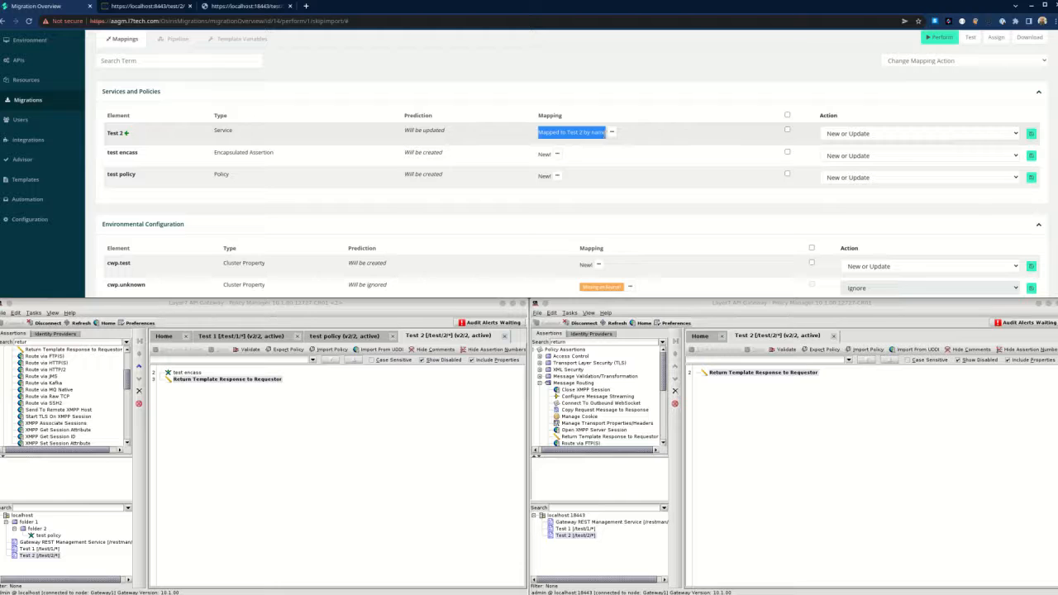
pyautogui.click(612, 132)
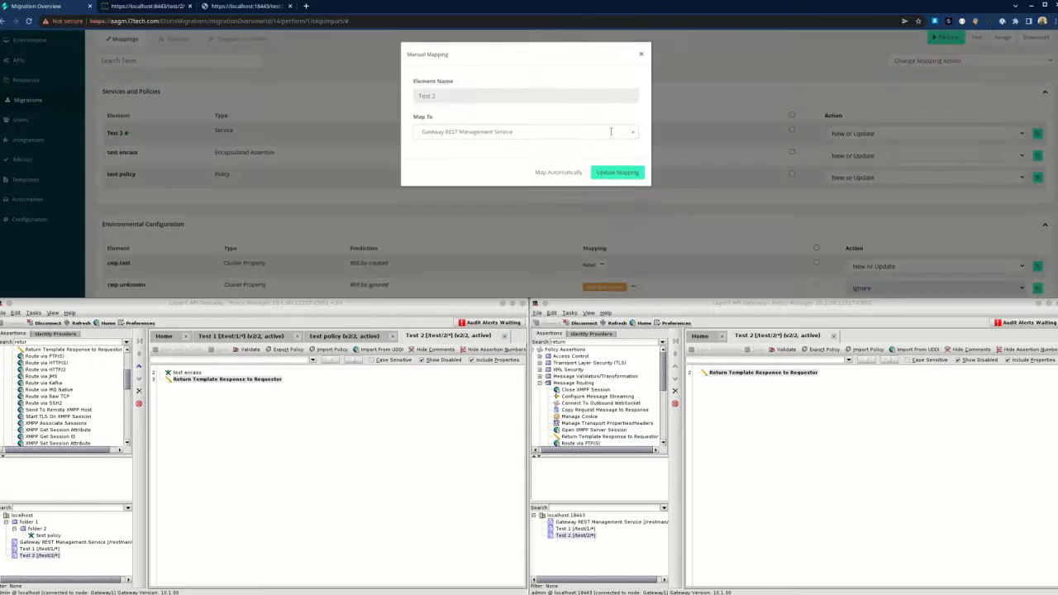
pyautogui.click(557, 131)
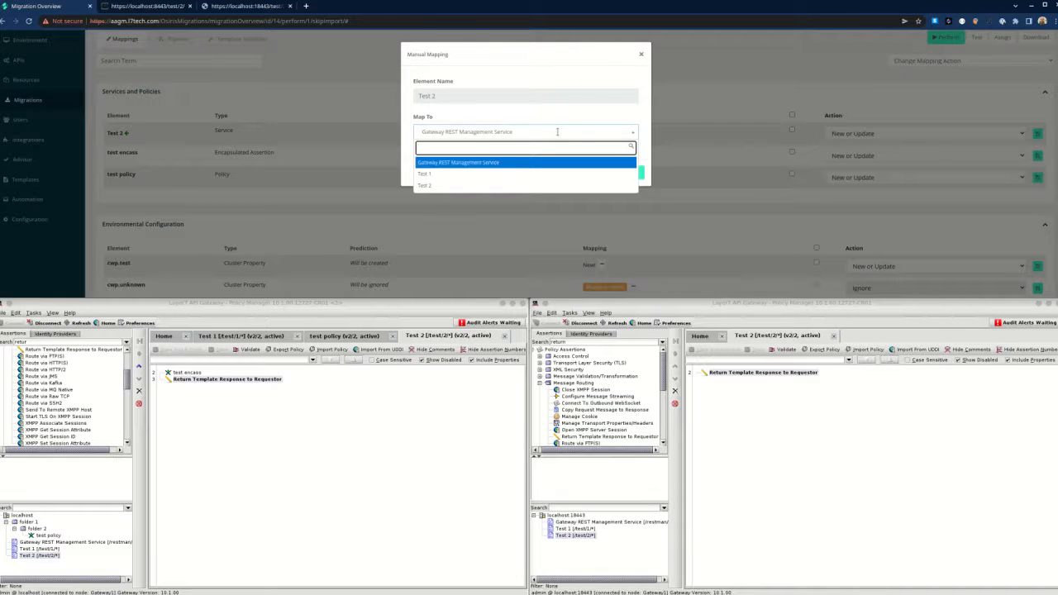
pyautogui.click(518, 120)
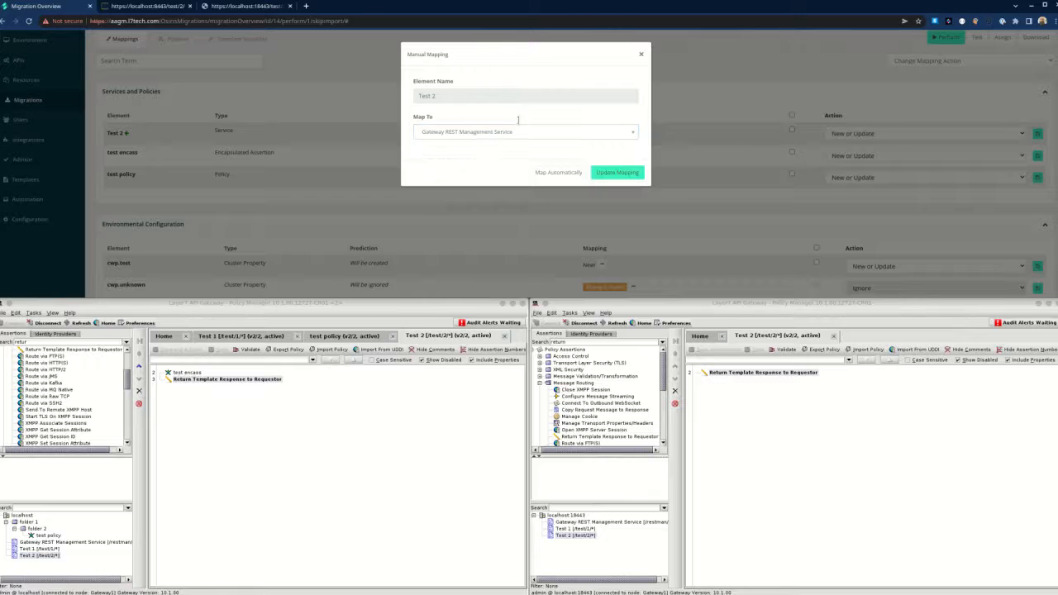
pyautogui.click(641, 55)
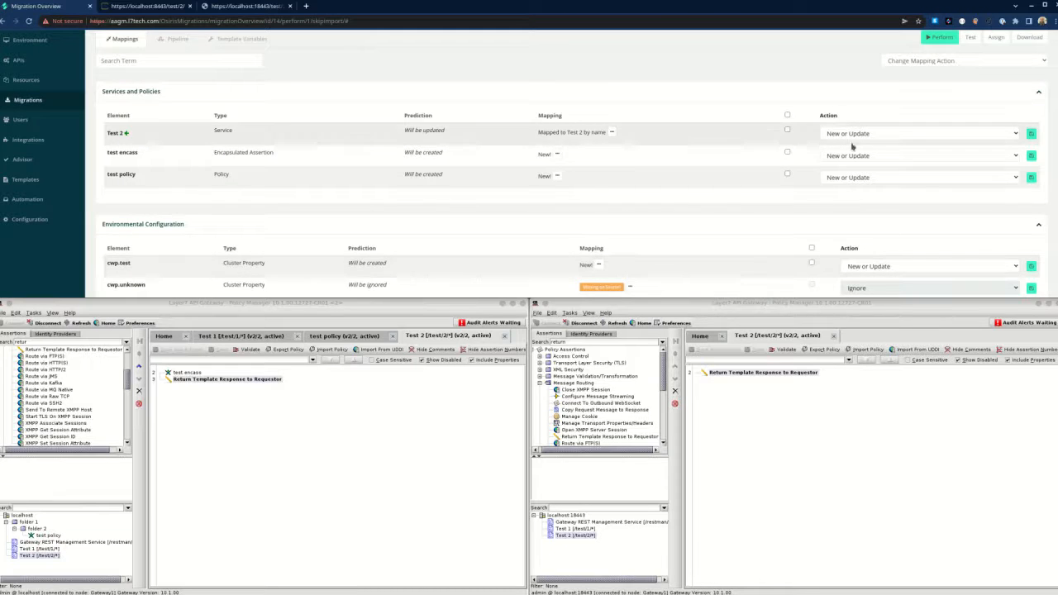
# Review the remaining mappings, including the 'Missing on Source!' warning, and scroll back to the top.
pyautogui.scroll(-1, 665, 275)
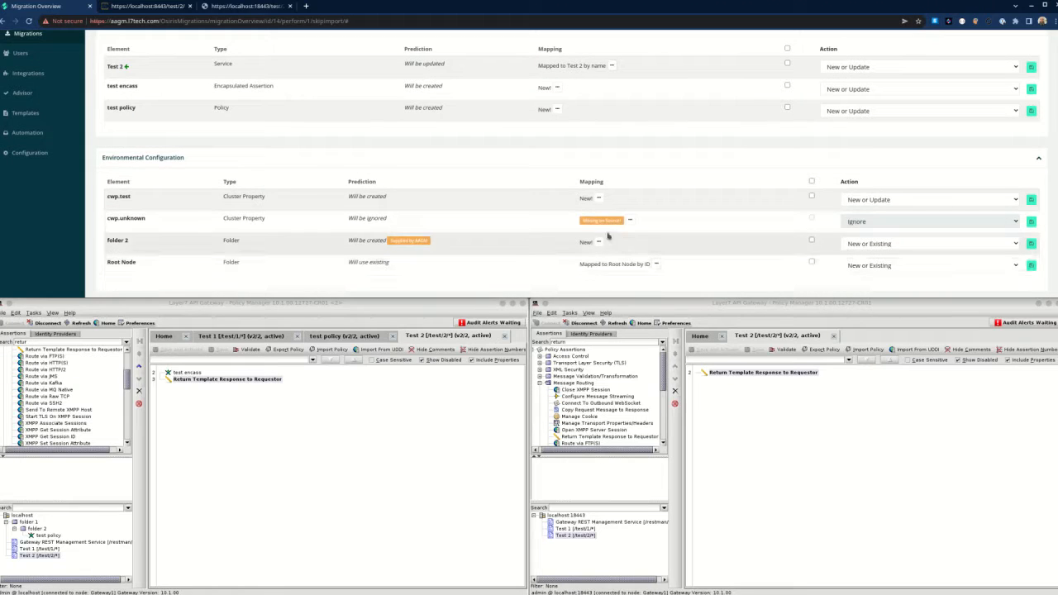
pyautogui.moveTo(622, 220); pyautogui.dragTo(582, 221)
pyautogui.click(667, 232)
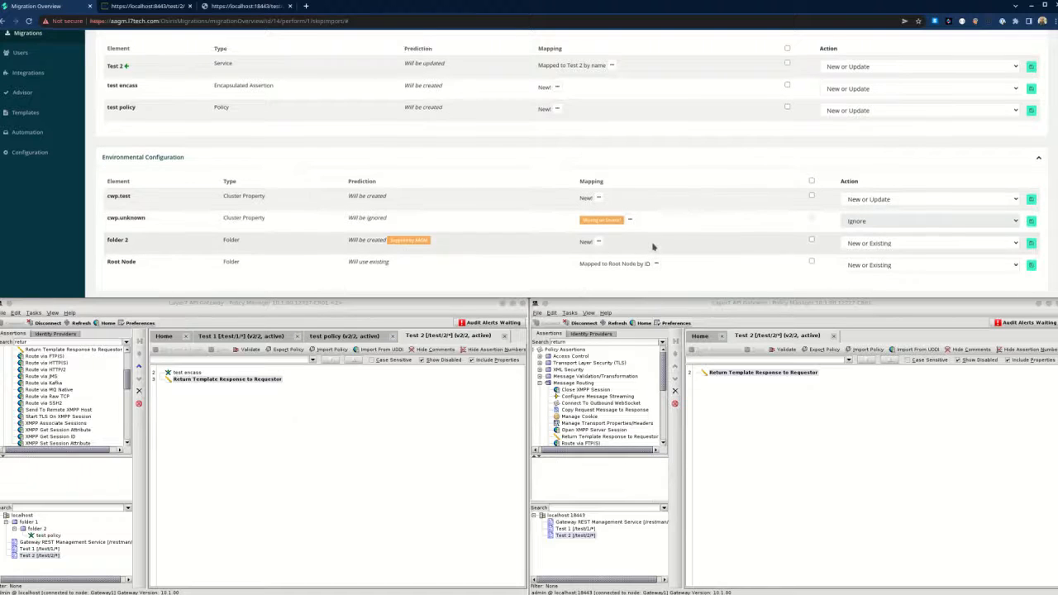
pyautogui.scroll(-2, 654, 256)
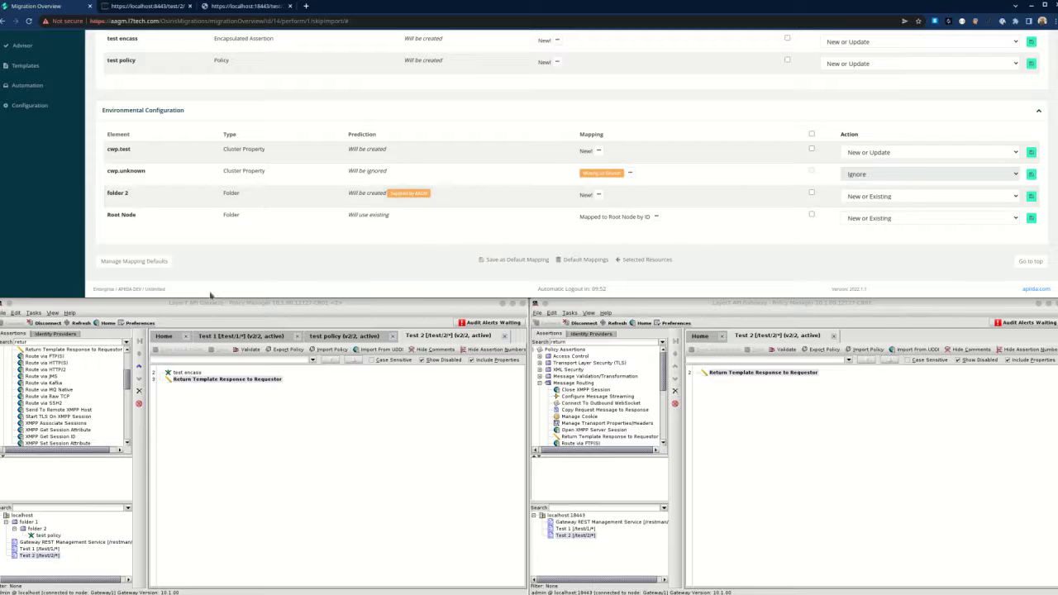
pyautogui.click(58, 537)
pyautogui.click(43, 531)
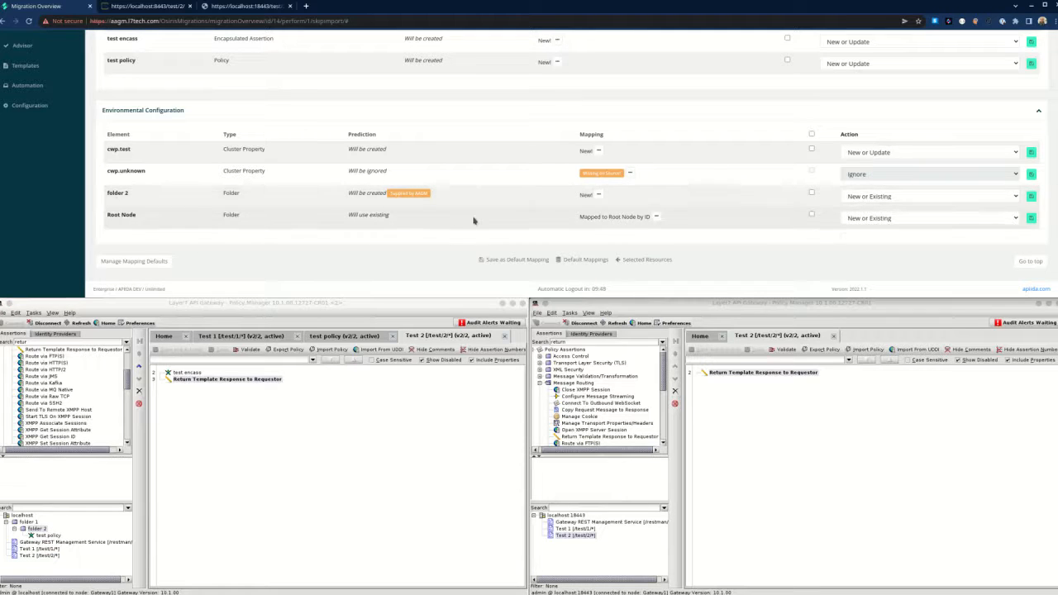
pyautogui.scroll(1, 474, 220)
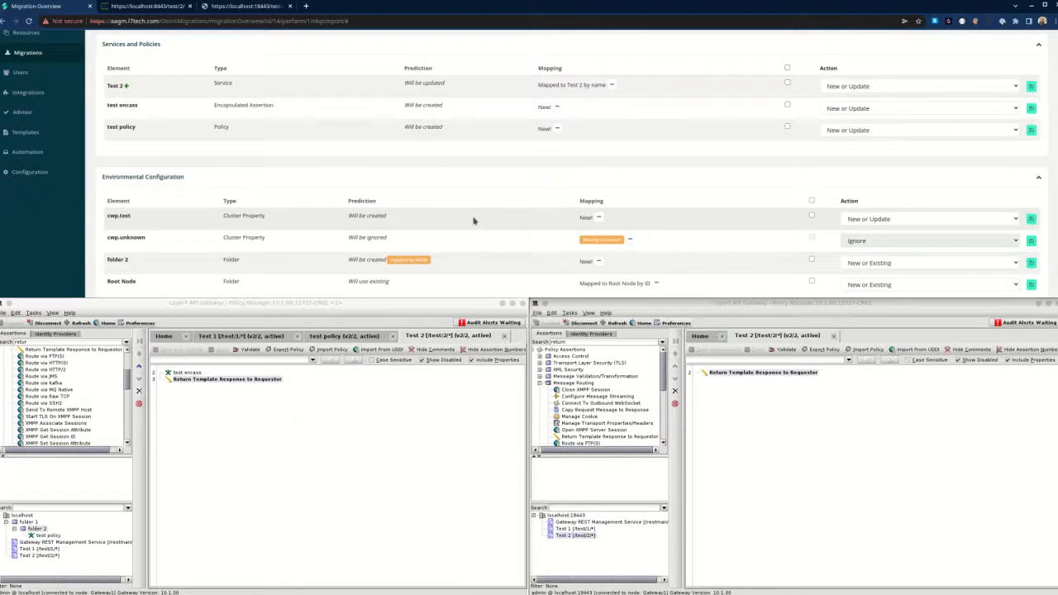
pyautogui.scroll(-1, 474, 220)
pyautogui.scroll(3, 474, 220)
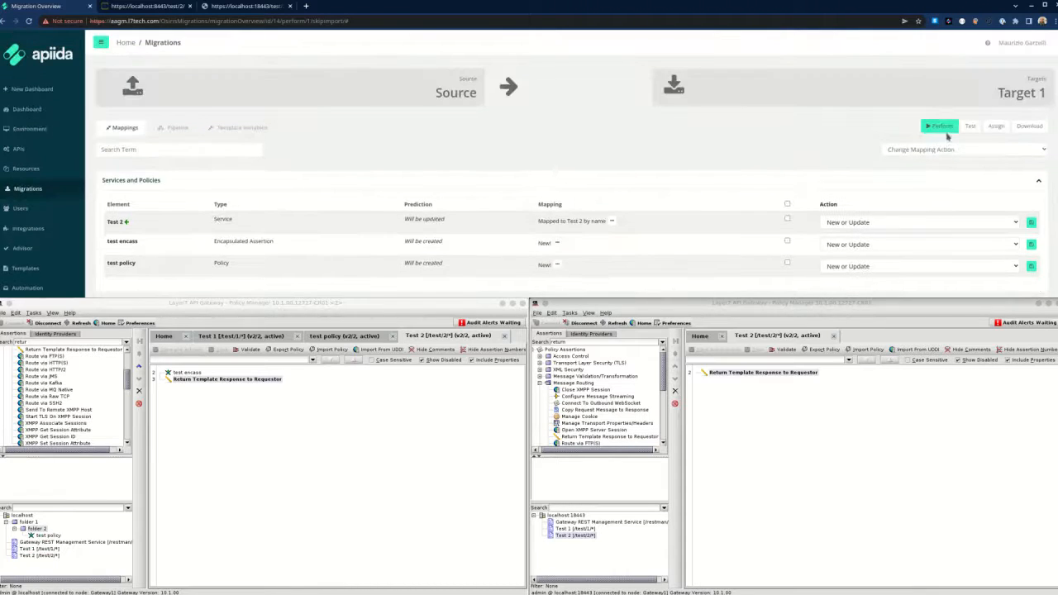
# Run a migration test of Test 2 to Target 1 and review the test results.
pyautogui.click(969, 125)
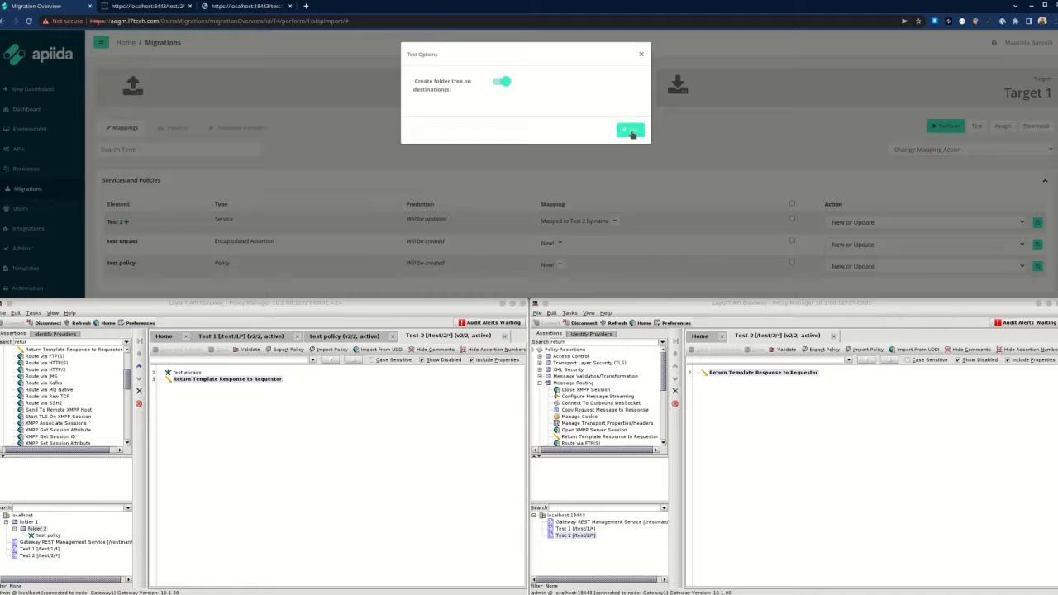
pyautogui.click(631, 131)
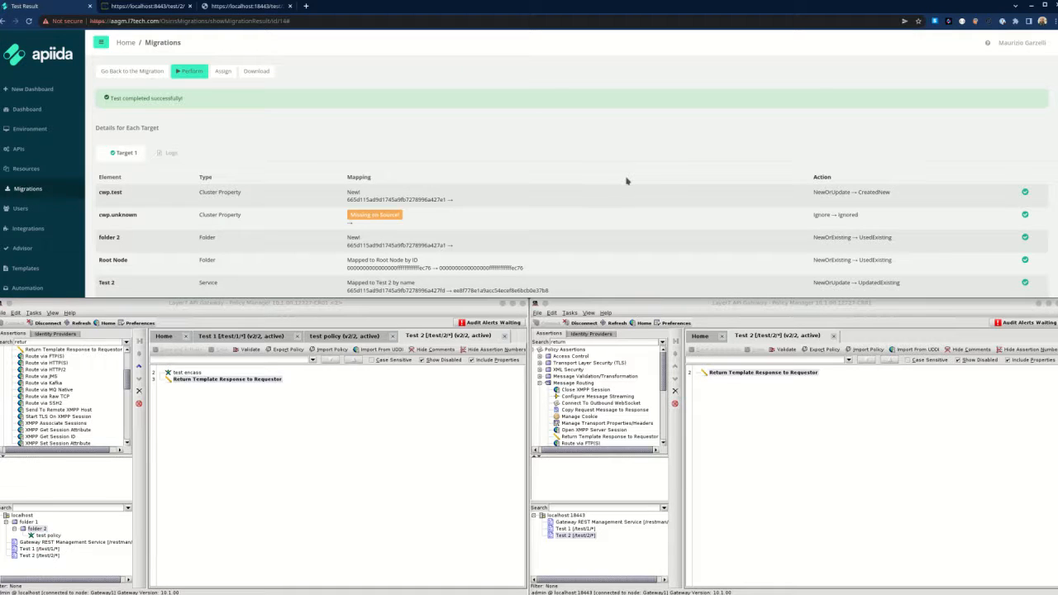
pyautogui.scroll(-2, 630, 190)
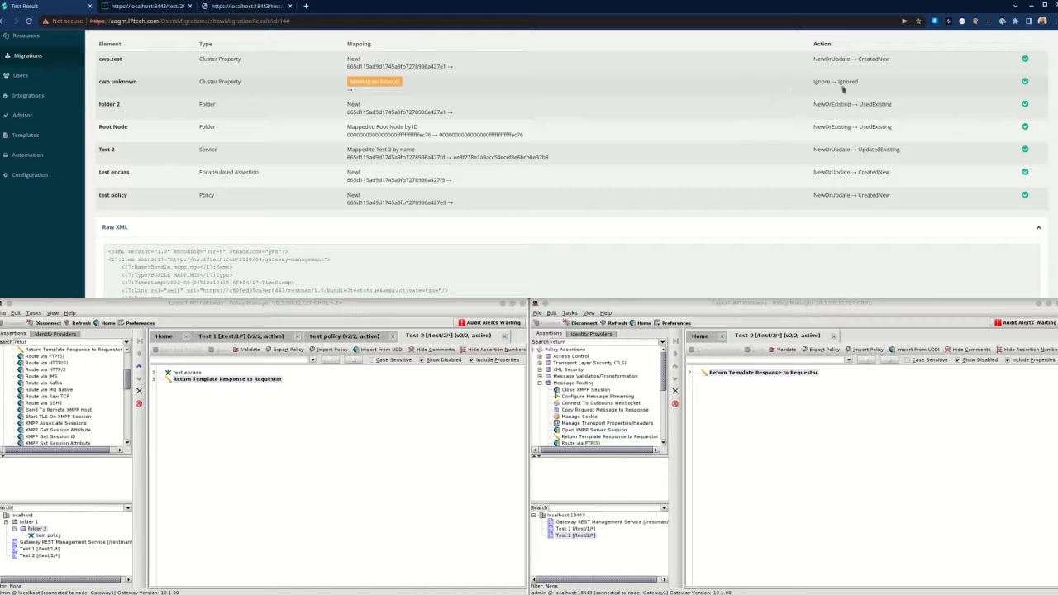
pyautogui.scroll(2, 502, 177)
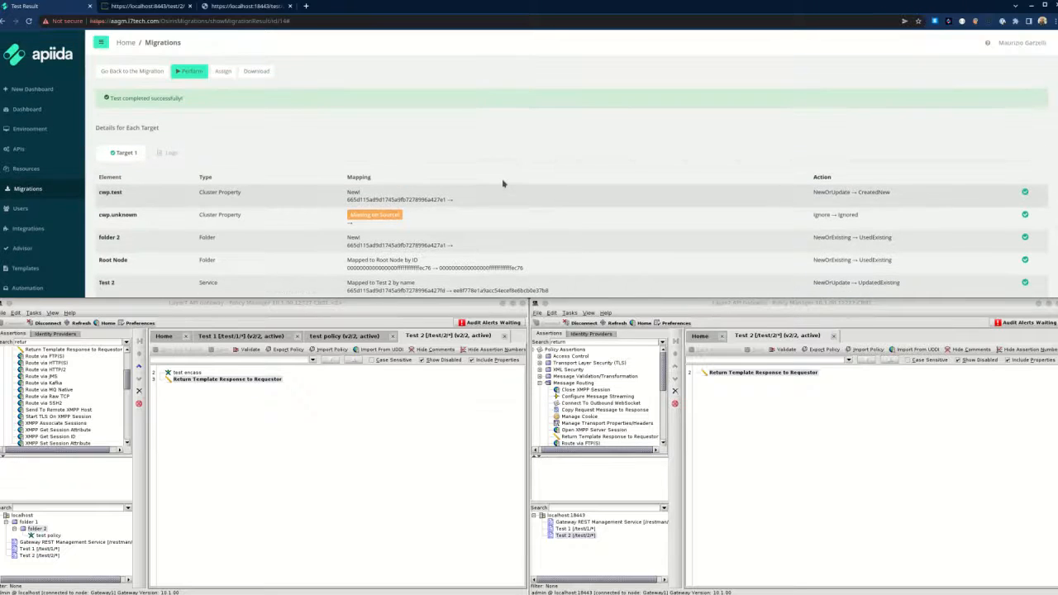
# Perform the Test 2 migration to Target 1 until it reports Migration completed successfully.
pyautogui.click(191, 72)
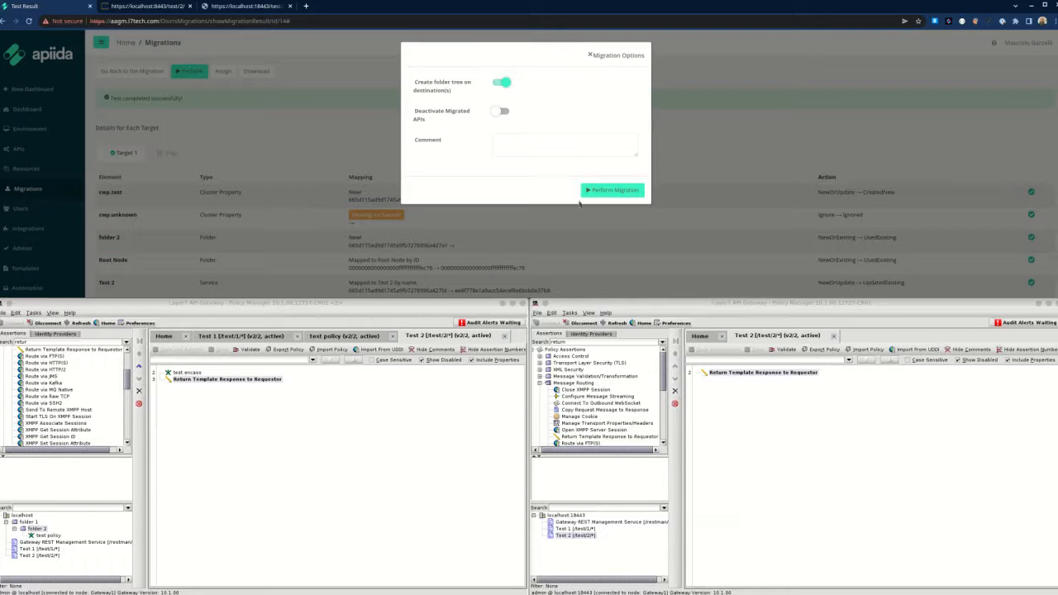
pyautogui.click(620, 191)
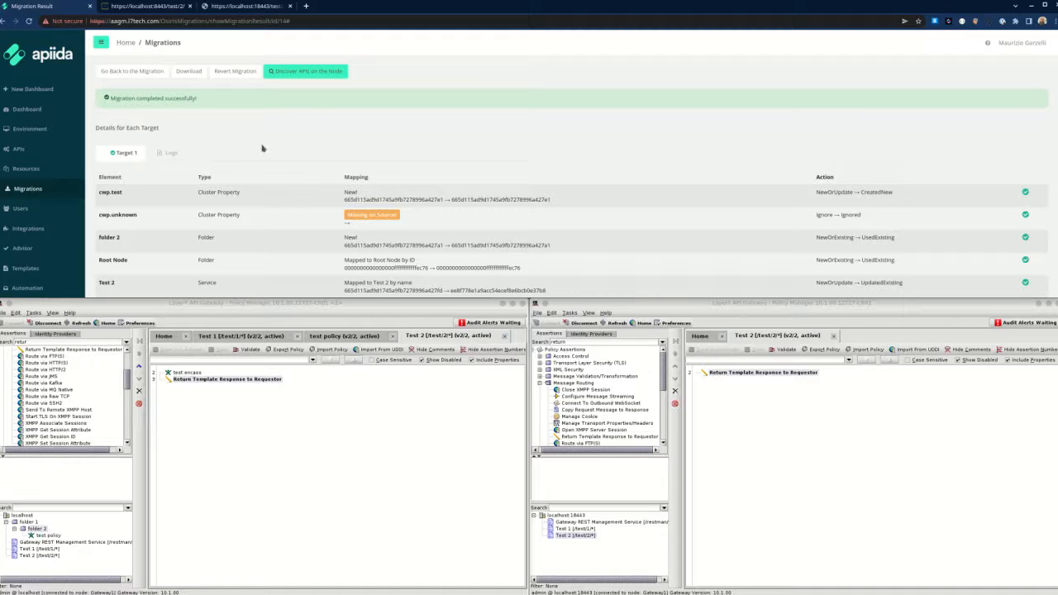
pyautogui.click(240, 6)
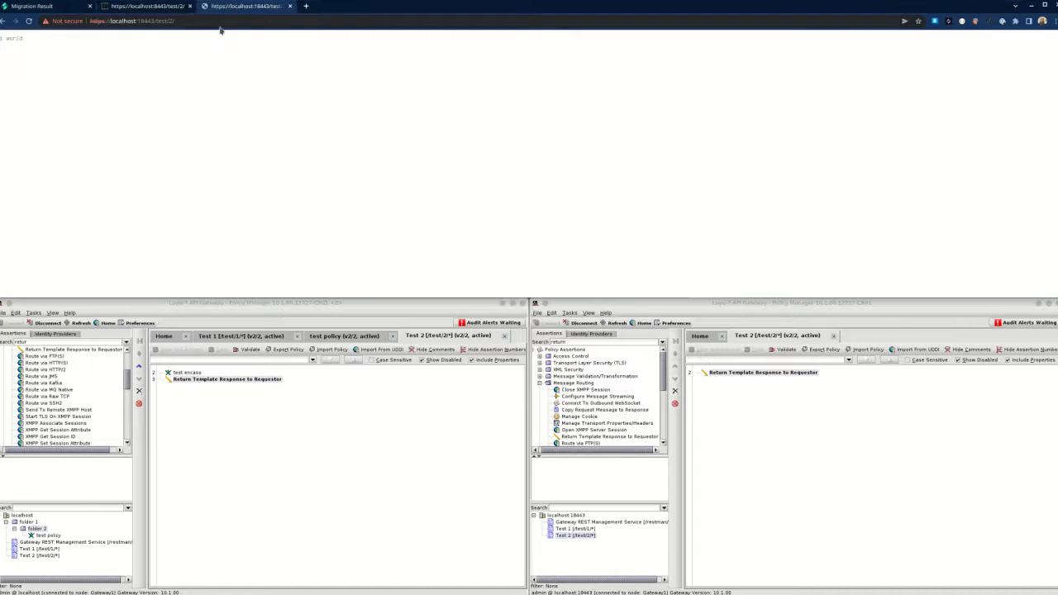
# Reload localhost:18443/test/2/ and confirm it returns 'Hello world from CWP'.
pyautogui.click(220, 22)
pyautogui.press('Return')
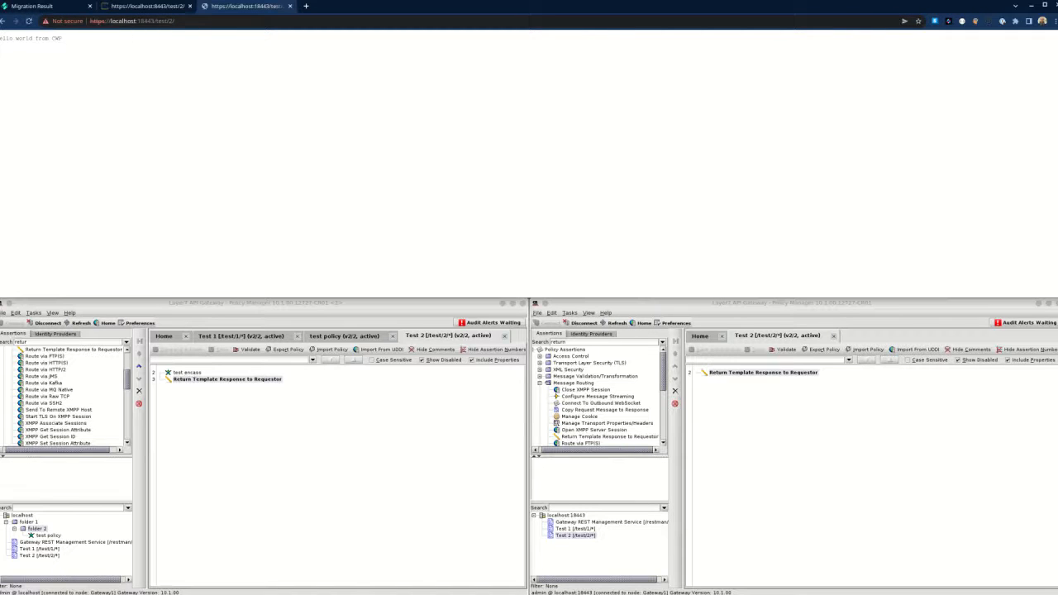
pyautogui.moveTo(2, 38); pyautogui.dragTo(68, 39)
pyautogui.click(79, 51)
# Compare with the source localhost:8443 /test/2/ response, then return to the Migration Result page.
pyautogui.click(148, 7)
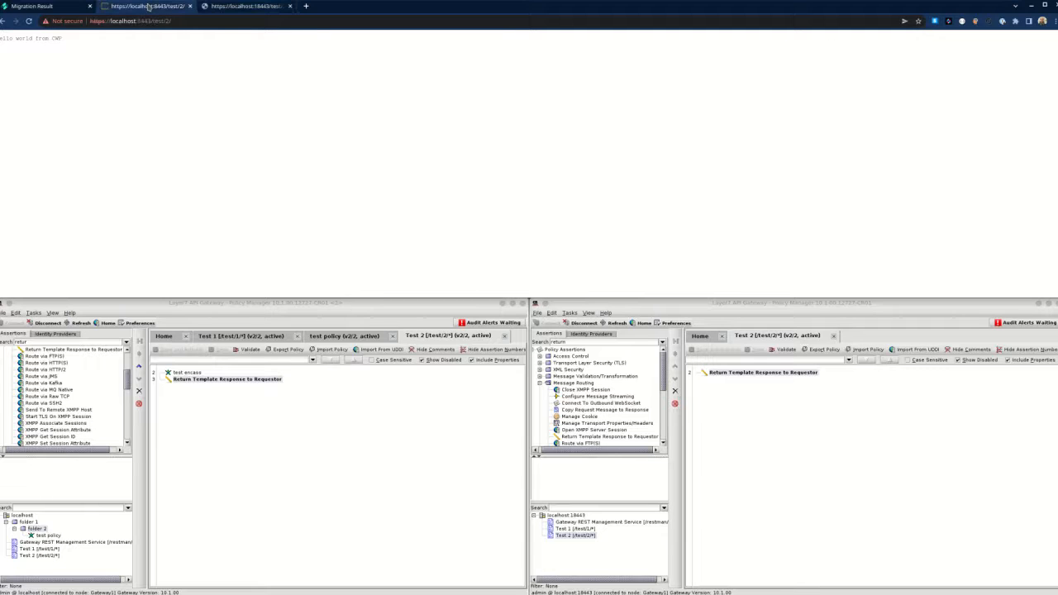
pyautogui.moveTo(12, 40); pyautogui.dragTo(100, 42)
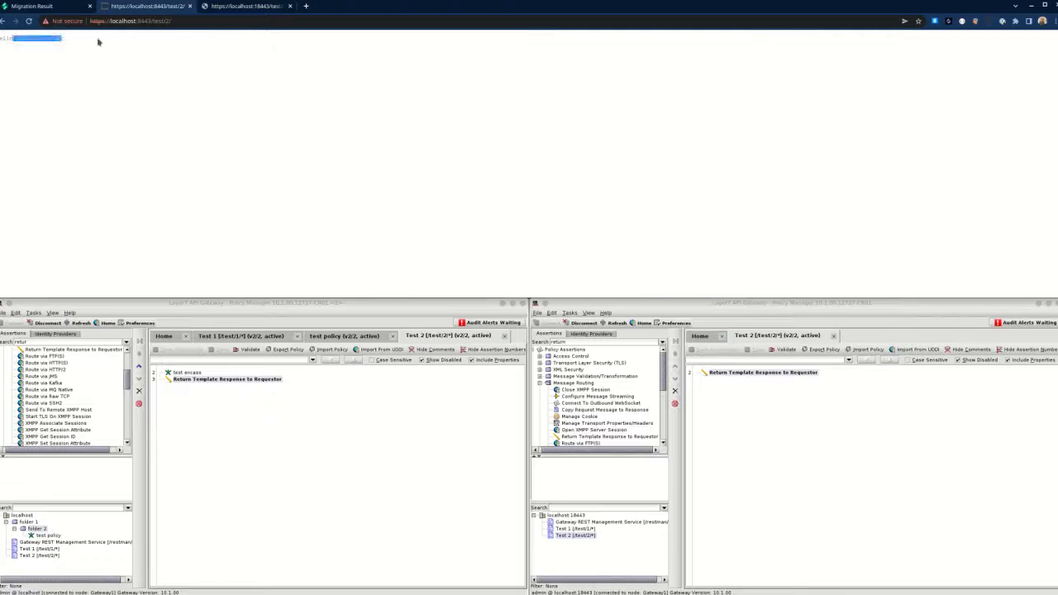
pyautogui.click(106, 42)
pyautogui.click(134, 23)
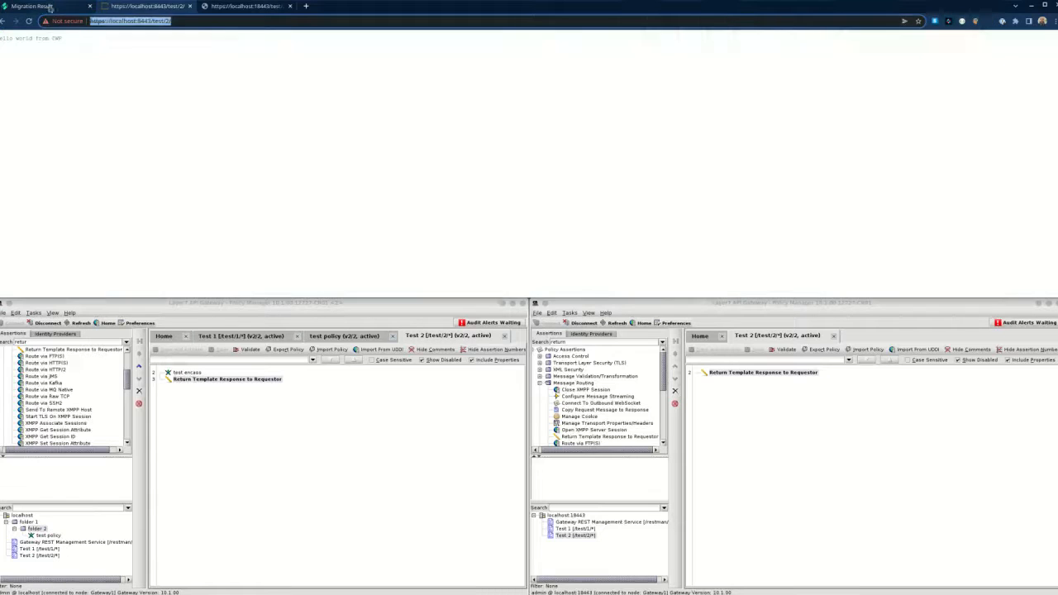
pyautogui.click(34, 6)
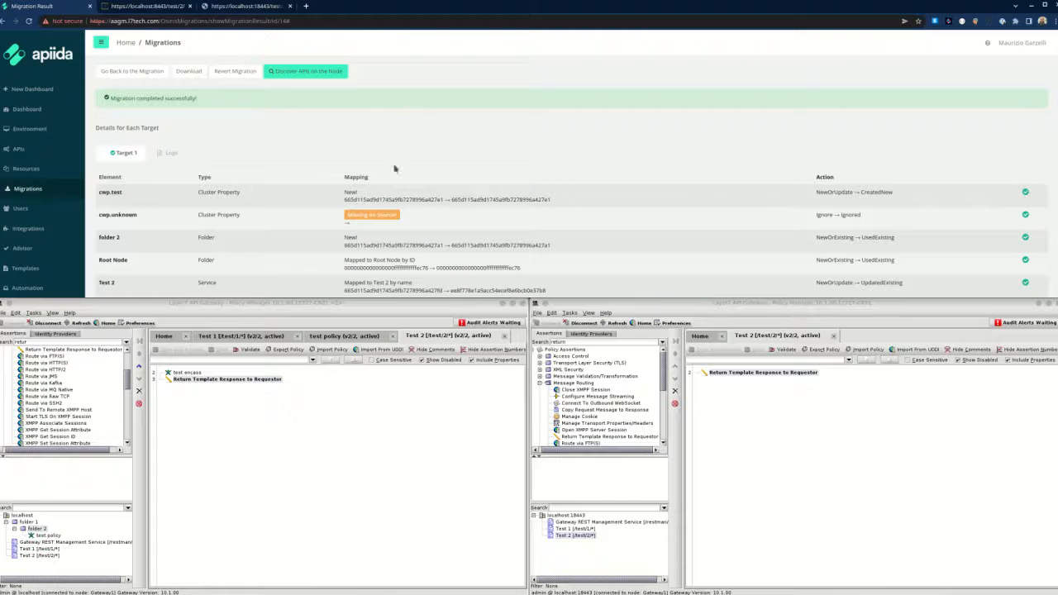
# Refresh the target gateway and open the migrated Test 2 policy, checking folder 1.
pyautogui.click(590, 560)
pyautogui.click(619, 323)
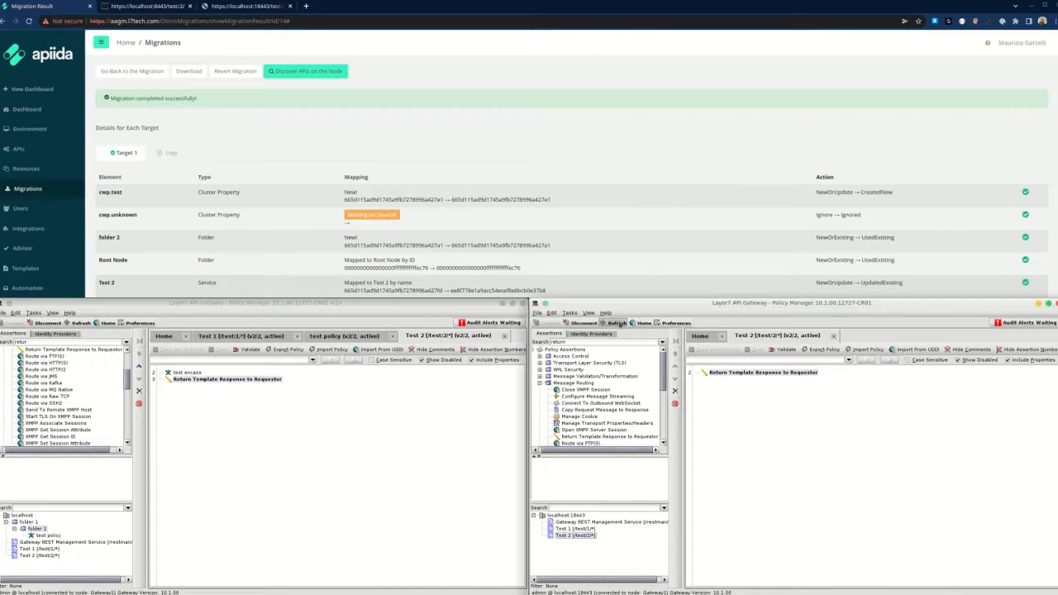
pyautogui.click(576, 543)
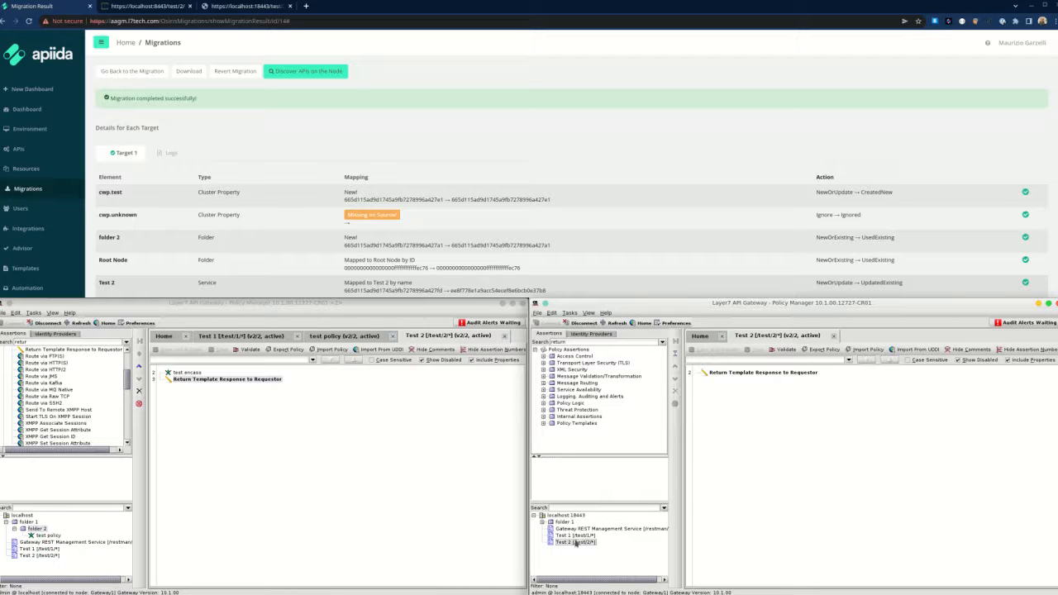
pyautogui.doubleClick(576, 543)
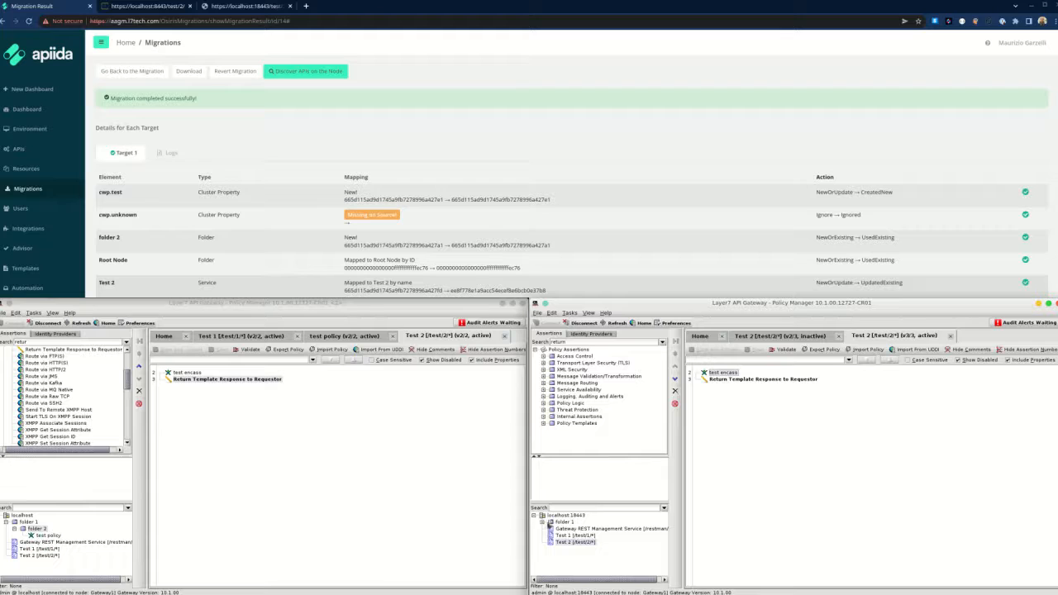
pyautogui.click(544, 524)
pyautogui.click(544, 525)
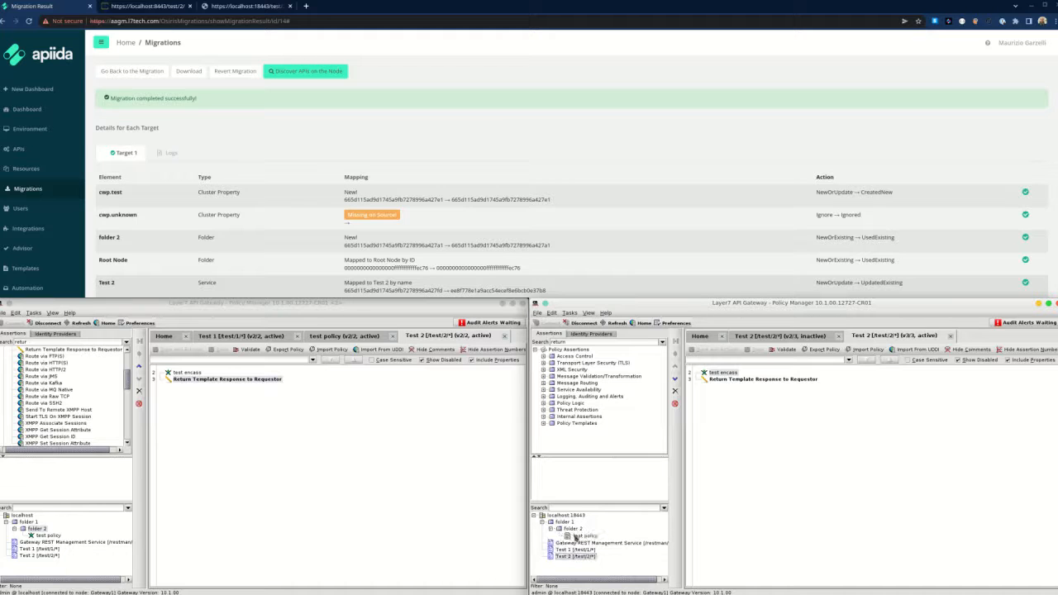
# Reconnect to the target gateway and expand folders 1 and 2 to reveal test policy.
pyautogui.click(584, 323)
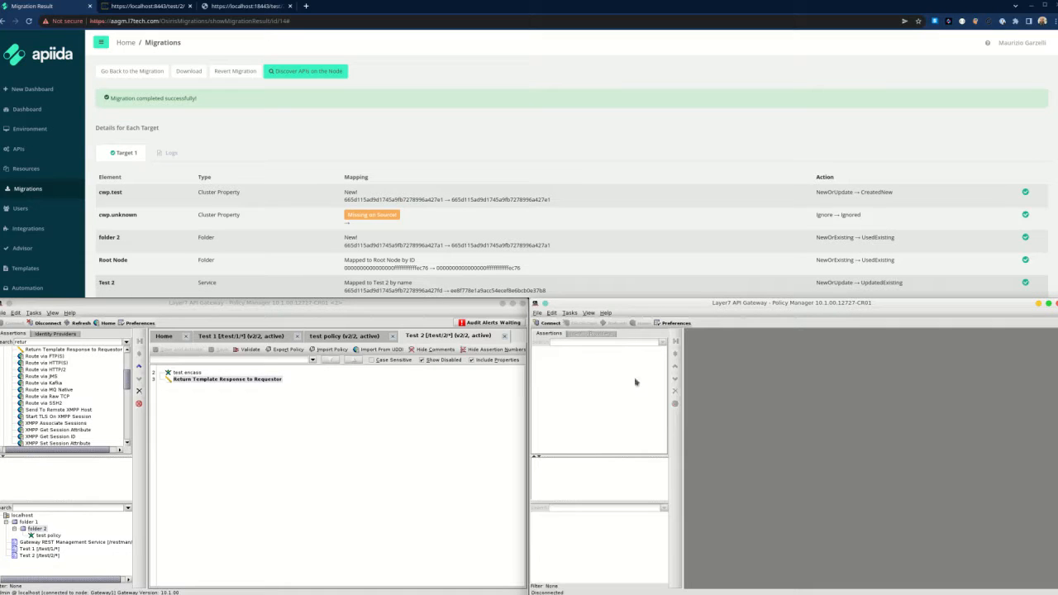
pyautogui.click(550, 324)
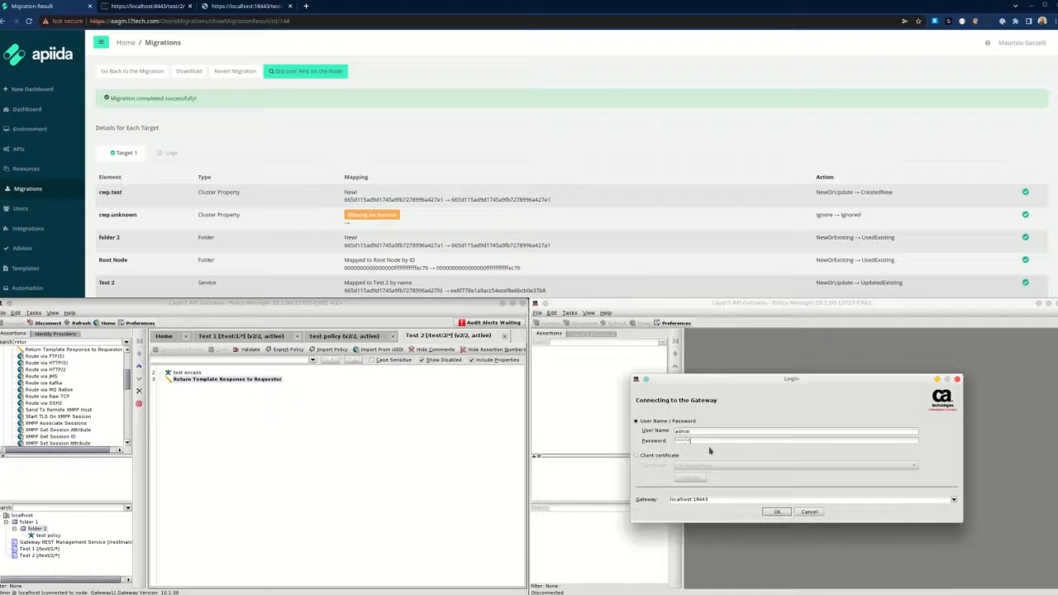
pyautogui.press('Return')
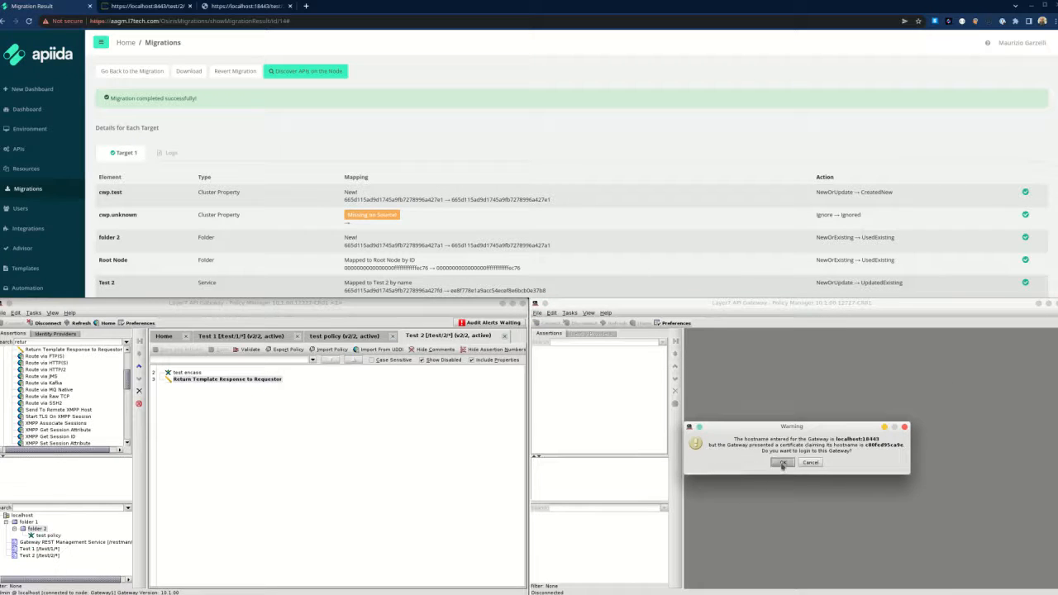
pyautogui.click(782, 462)
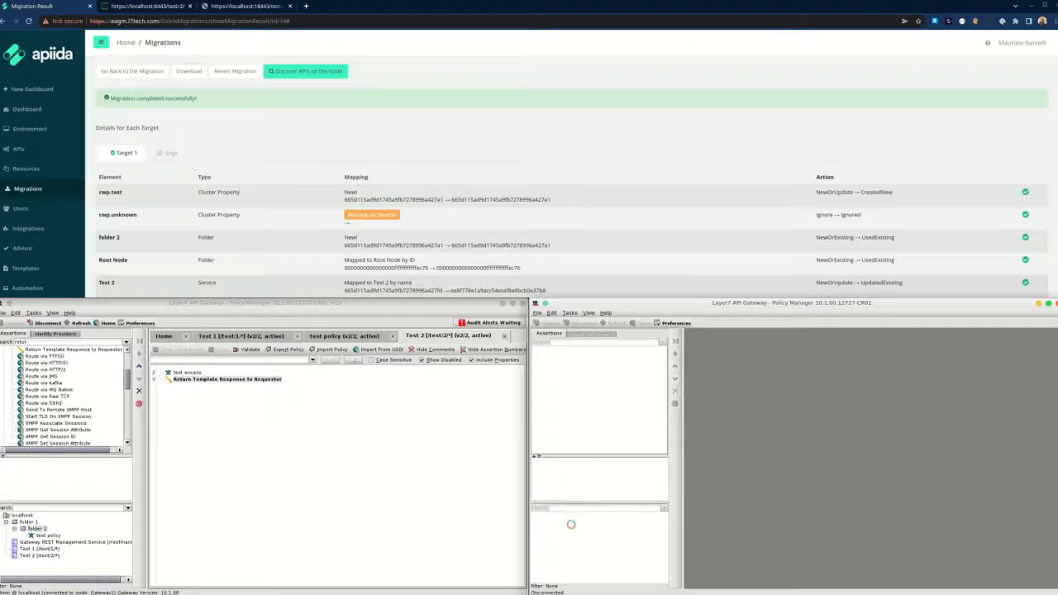
pyautogui.click(543, 523)
pyautogui.click(551, 529)
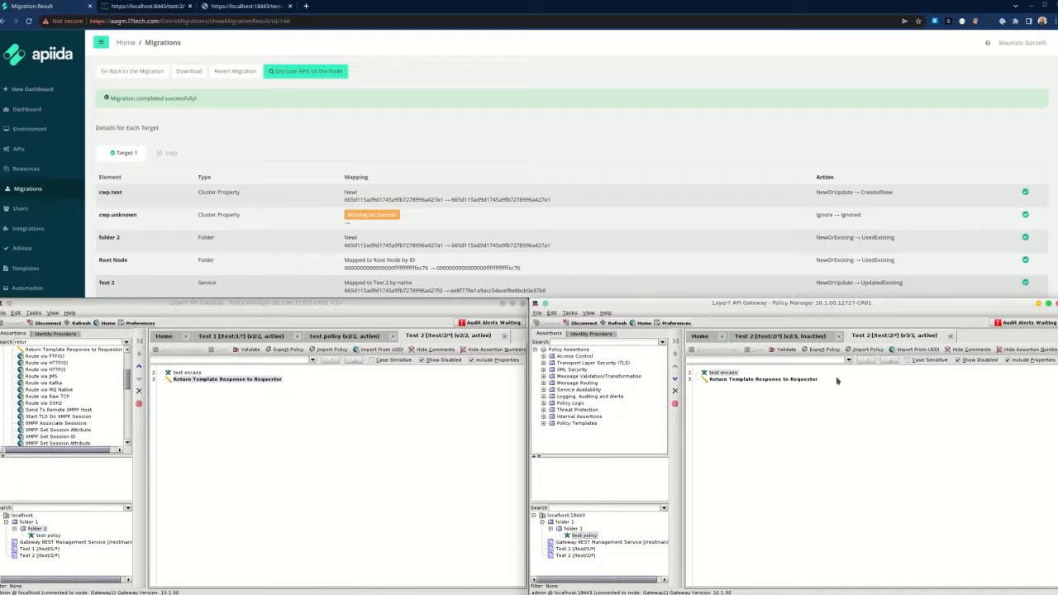
# Close the test policy tab in the source gateway's Policy Manager.
pyautogui.click(402, 417)
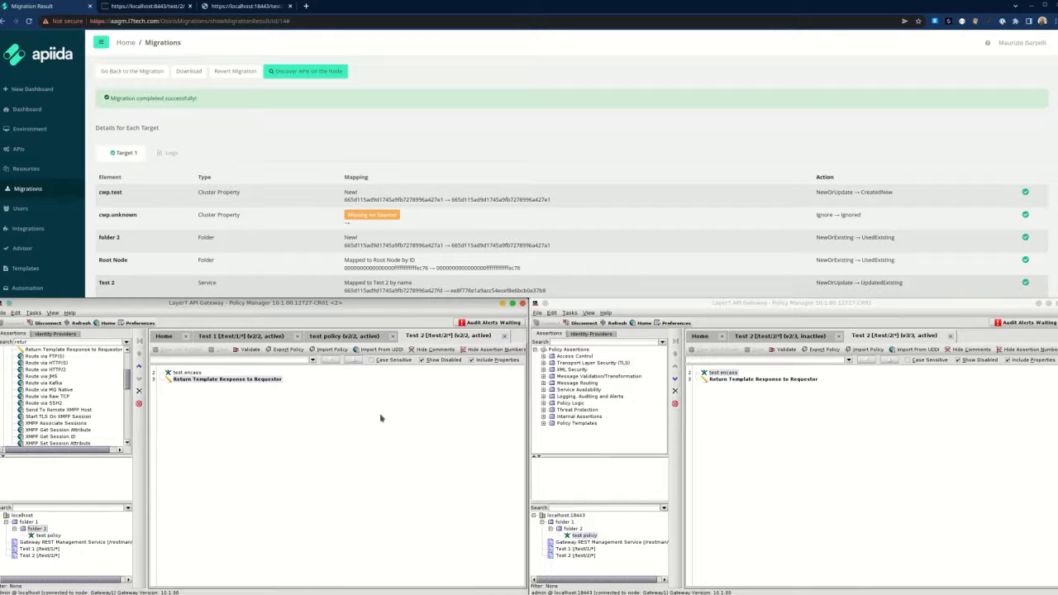
pyautogui.click(400, 336)
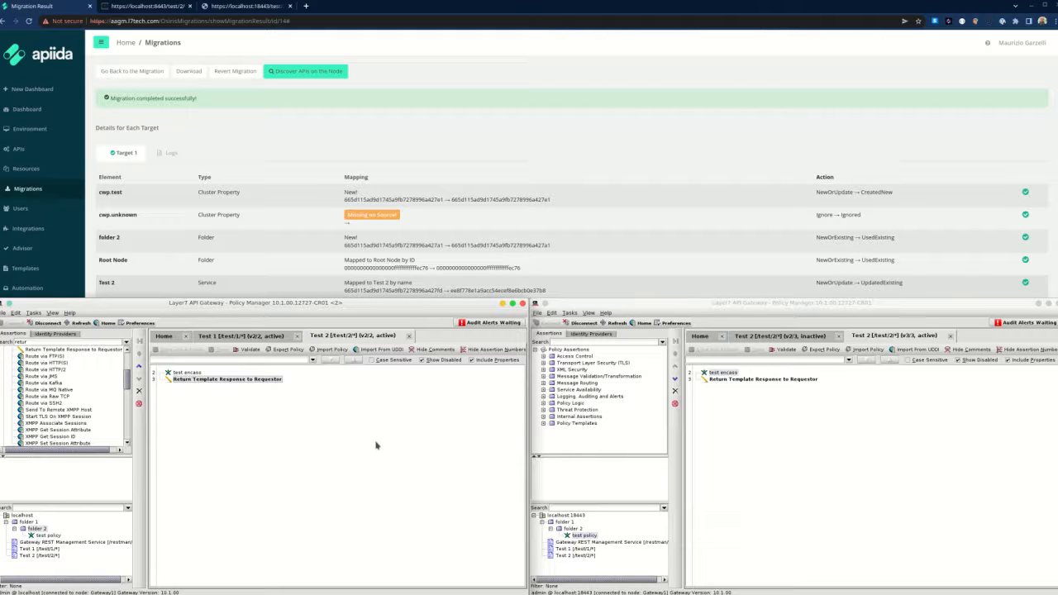
pyautogui.click(293, 164)
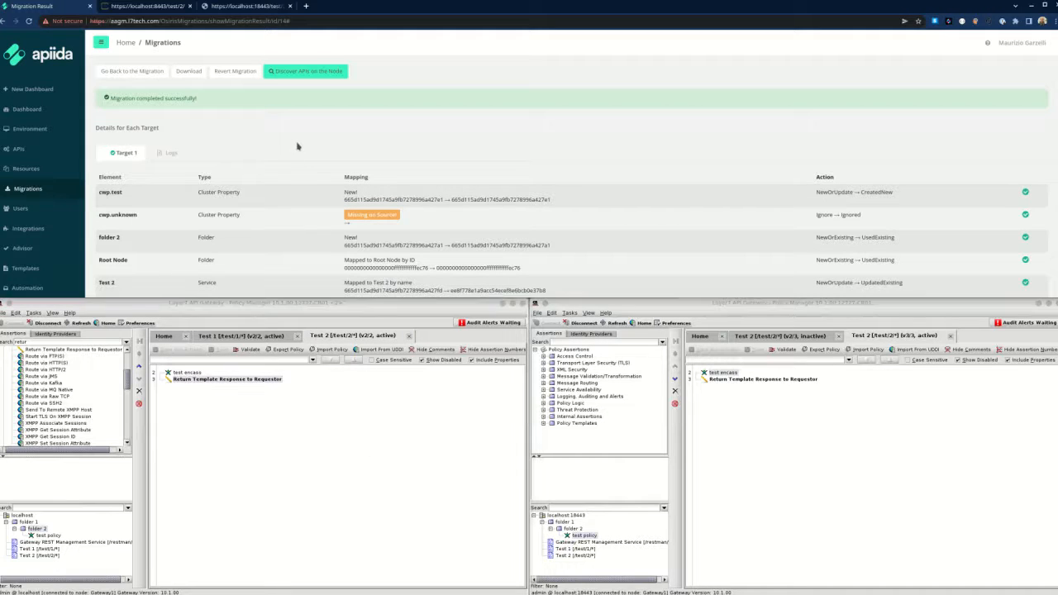
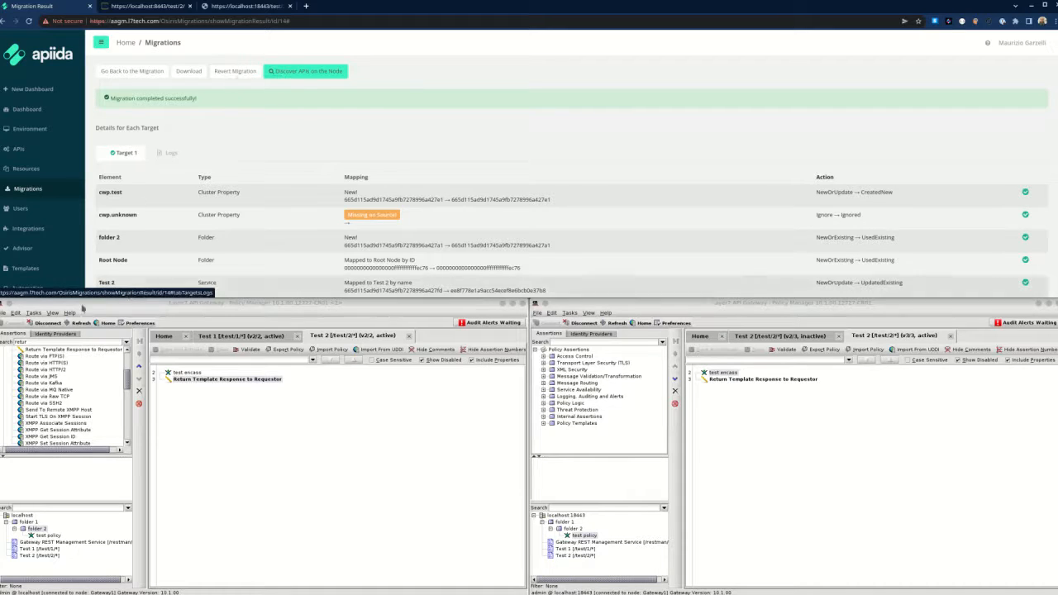
# Add the cluster-wide property cwp.unknown with value 'I was unknown' on the source gateway.
pyautogui.click(34, 314)
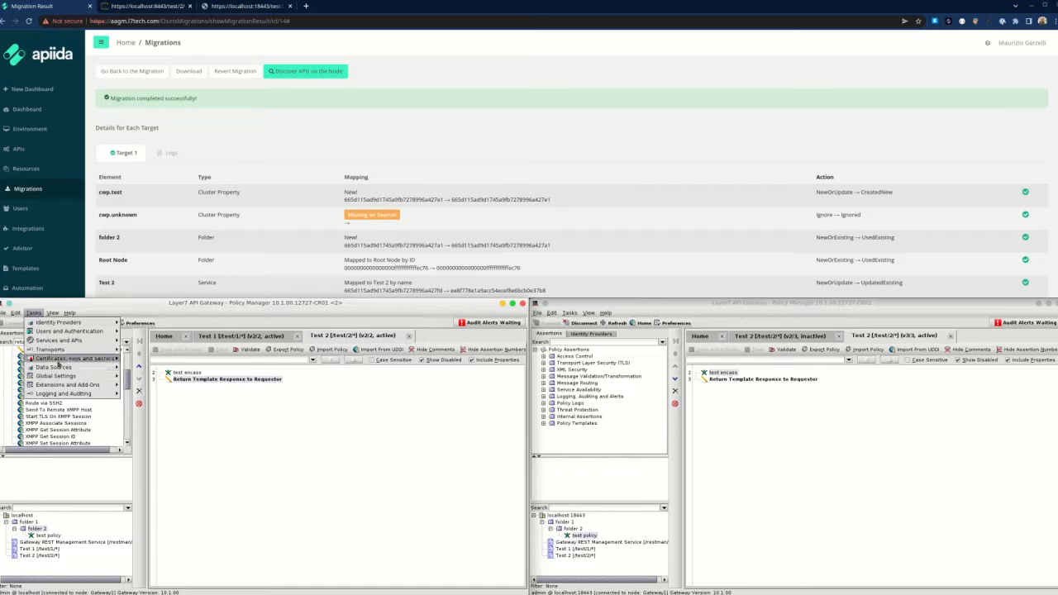
pyautogui.moveTo(59, 372)
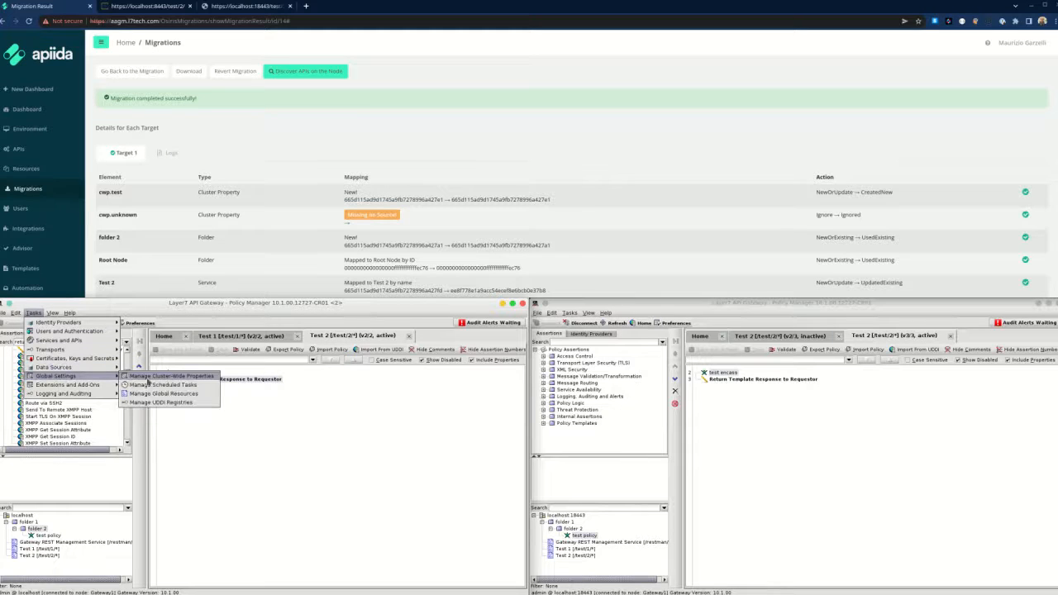
pyautogui.click(148, 382)
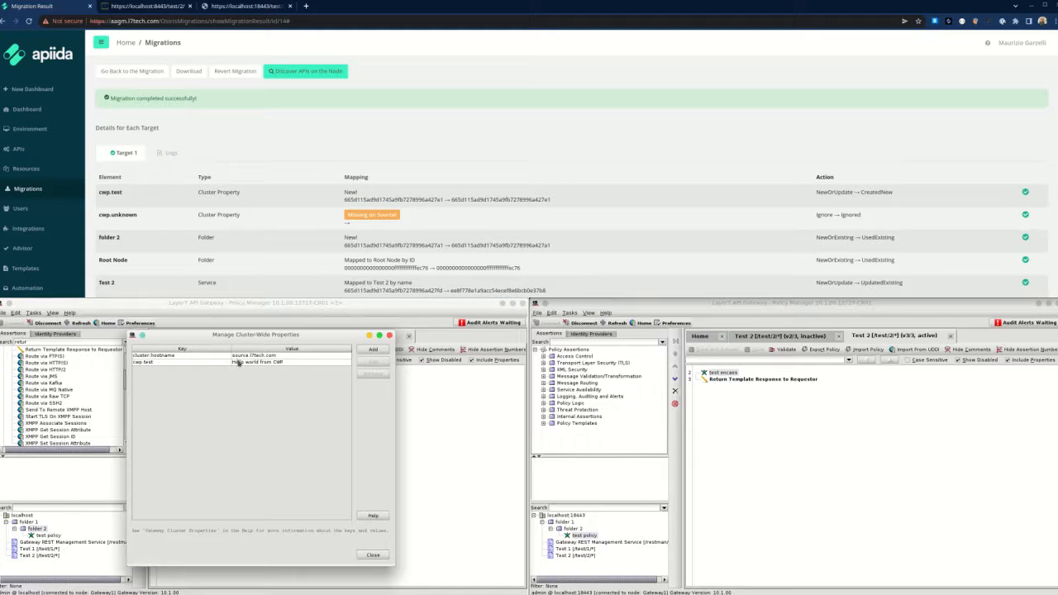
pyautogui.click(373, 350)
pyautogui.click(265, 428)
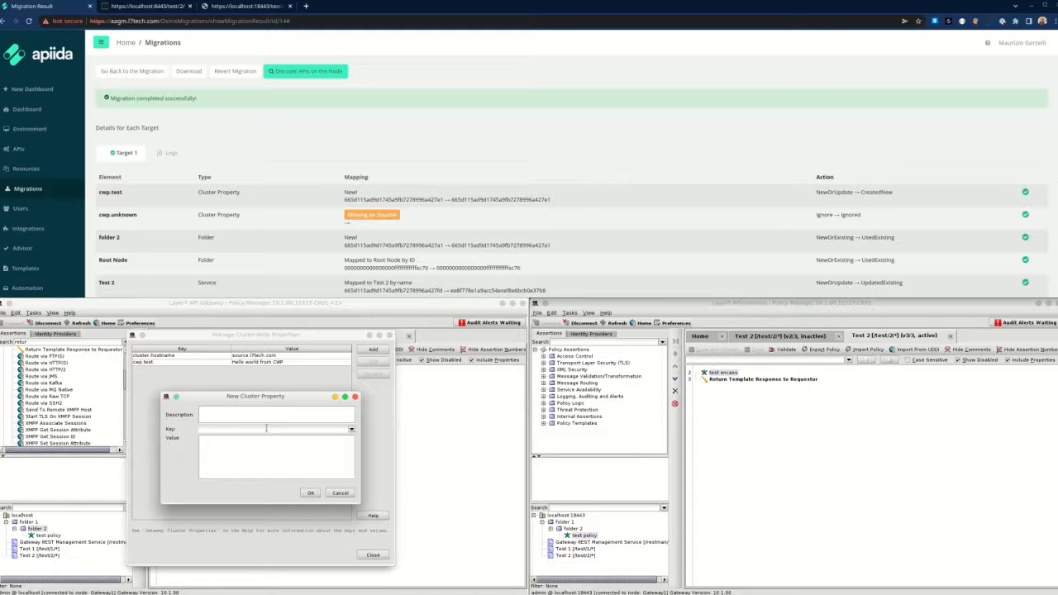
pyautogui.write('cwp')
pyautogui.press('Tab')
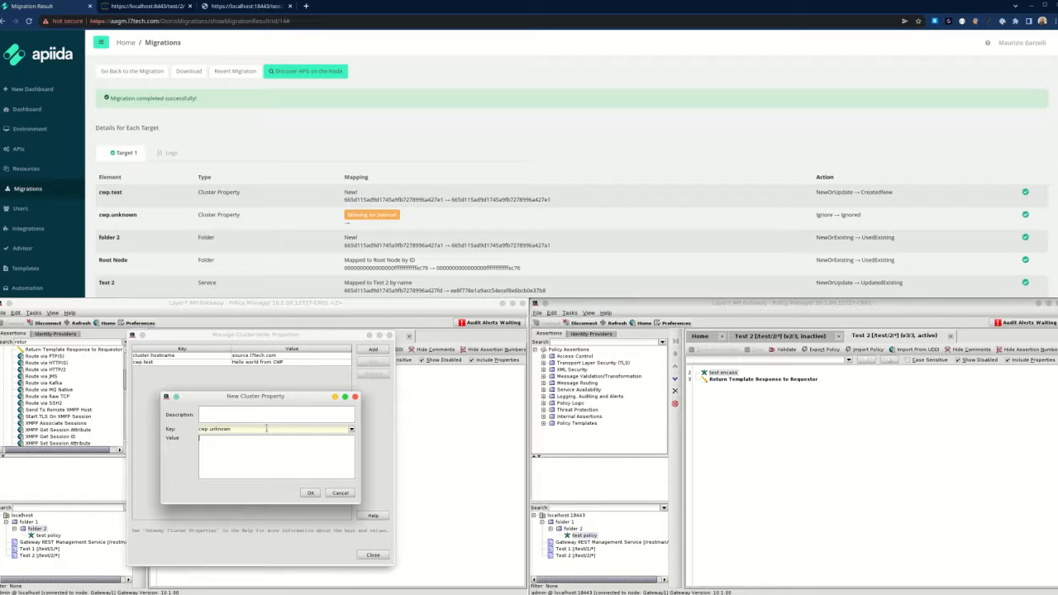
pyautogui.write('I was unknown')
pyautogui.click(311, 493)
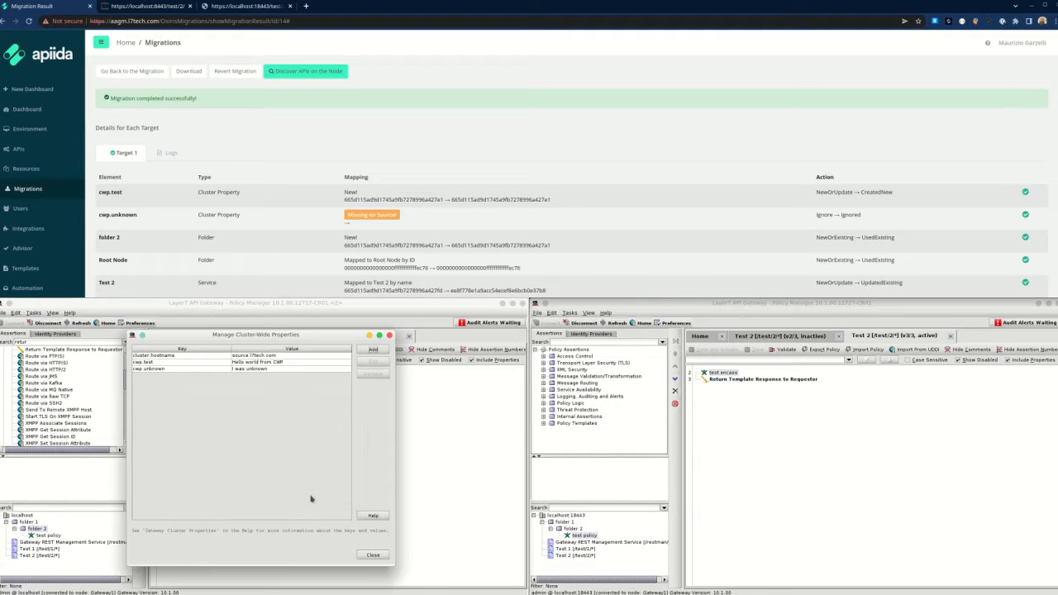
pyautogui.click(371, 554)
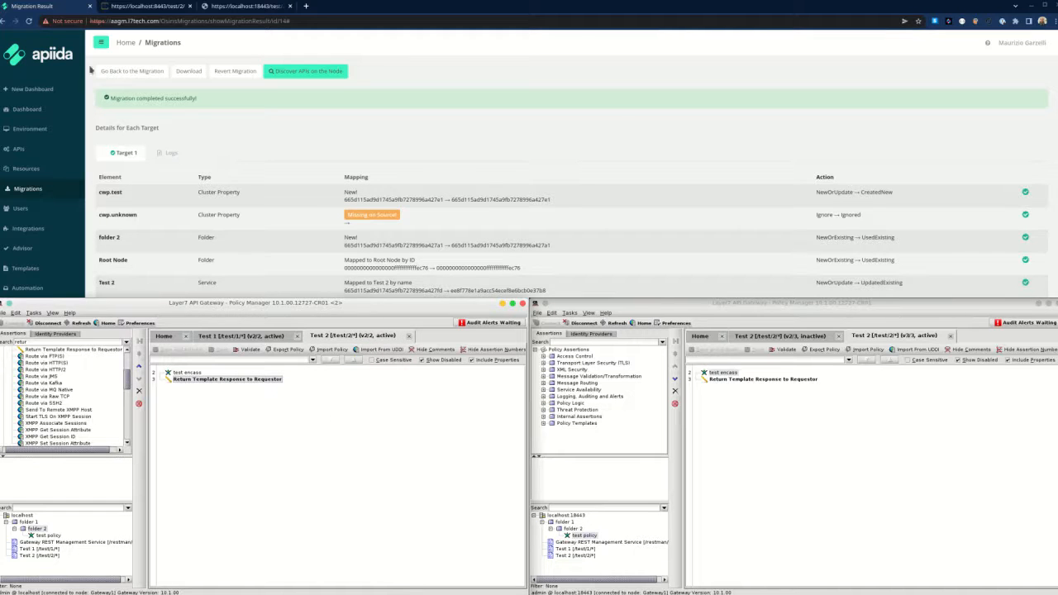
# Reload the source test/2 endpoint to confirm the 'I was unknown' line, then return to Migration Result.
pyautogui.click(137, 6)
pyautogui.click(130, 22)
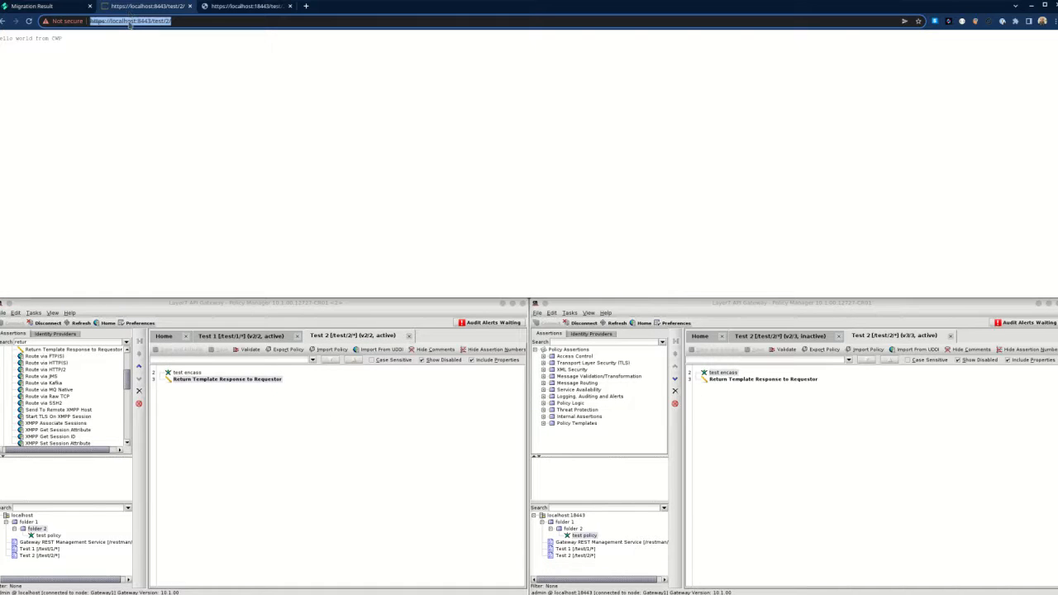
pyautogui.press('Return')
pyautogui.moveTo(40, 44); pyautogui.dragTo(3, 46)
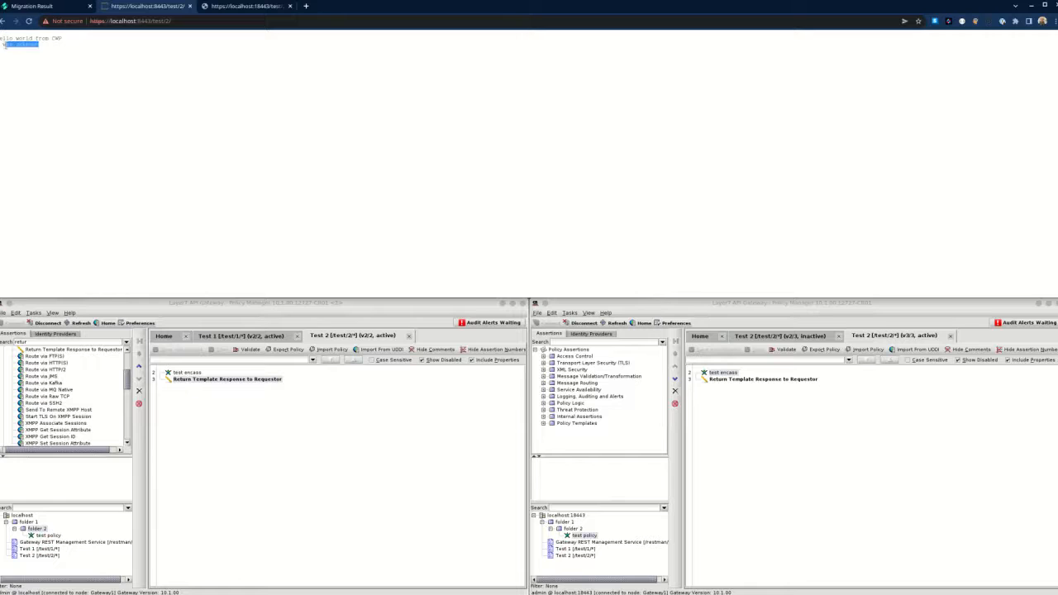
pyautogui.click(66, 64)
pyautogui.click(265, 317)
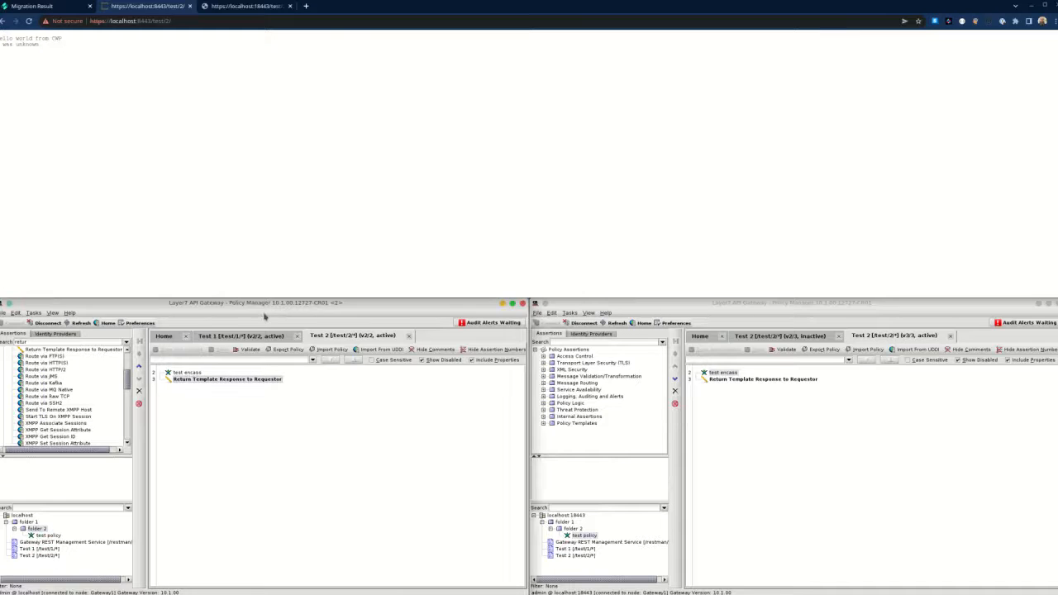
pyautogui.click(54, 7)
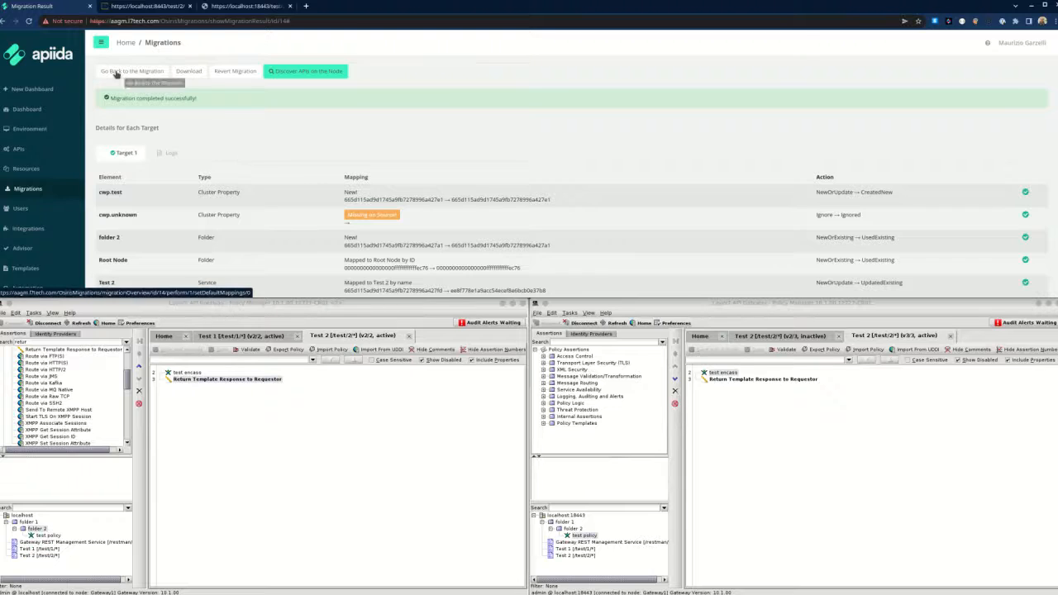
# Reload gateway resources from the Source node.
pyautogui.click(27, 189)
pyautogui.click(25, 169)
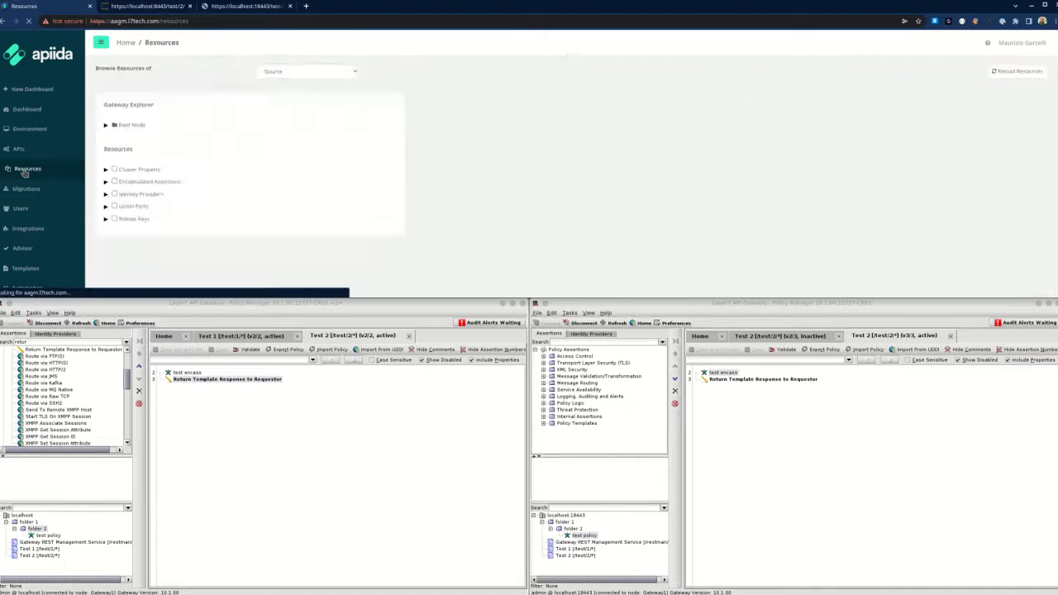
pyautogui.click(993, 72)
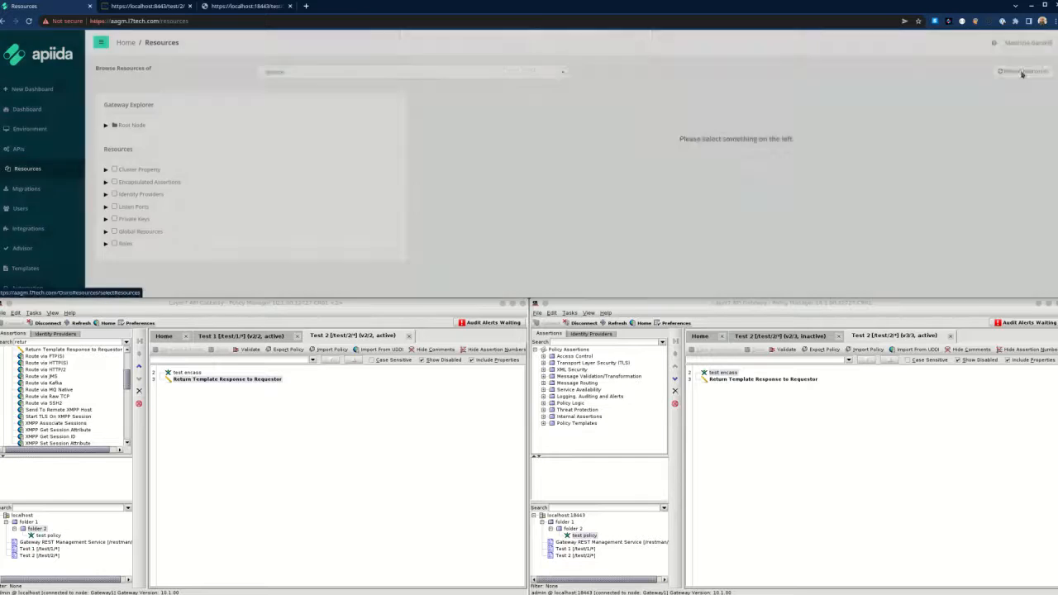
pyautogui.click(532, 84)
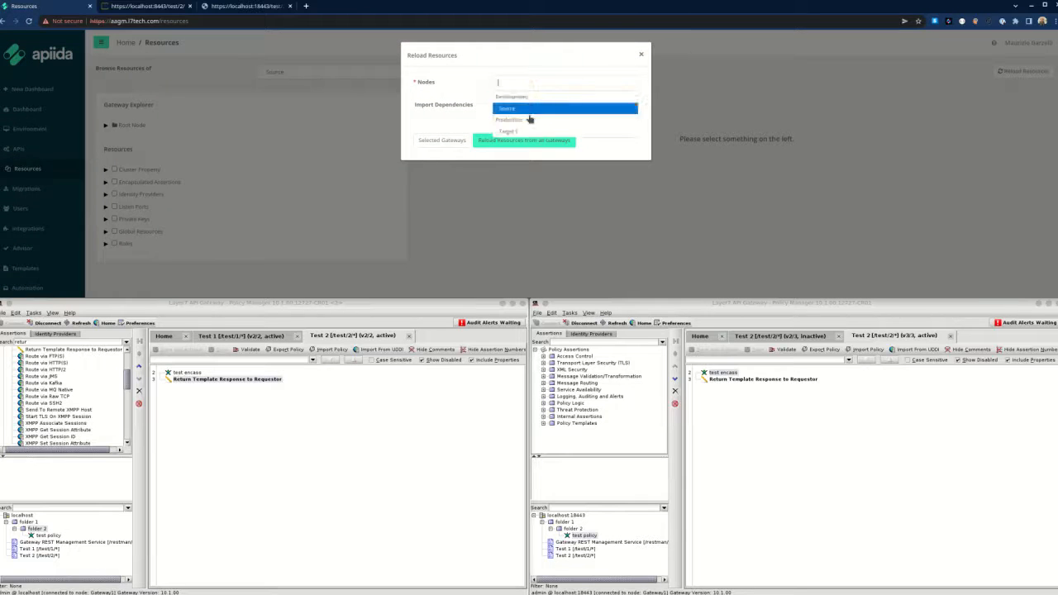
pyautogui.click(529, 108)
pyautogui.click(451, 144)
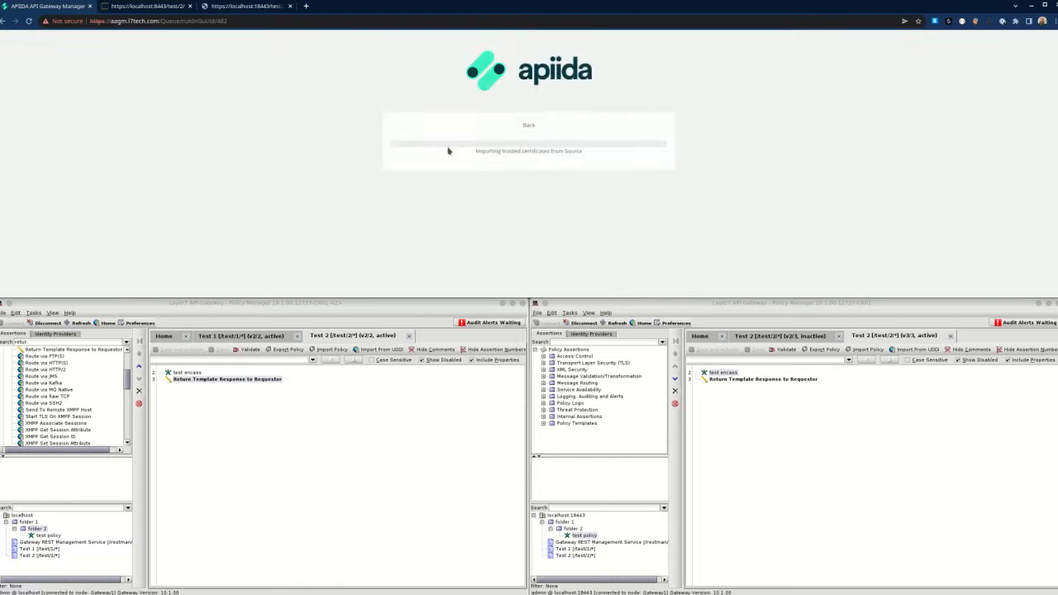
# Browse the Source node's Root Node, select Test 2 and start its migration.
pyautogui.click(308, 71)
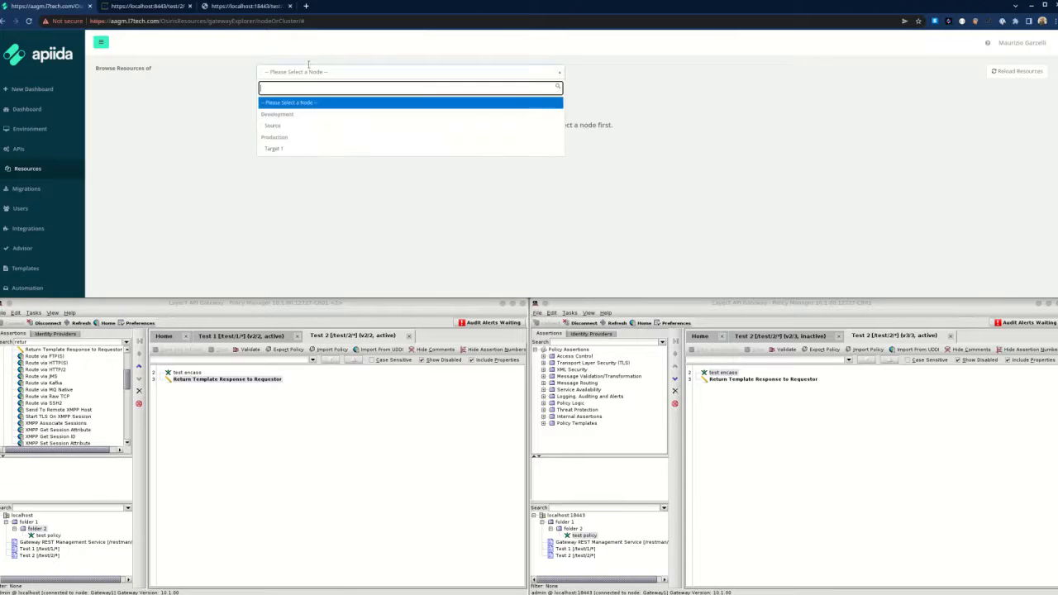
pyautogui.click(298, 126)
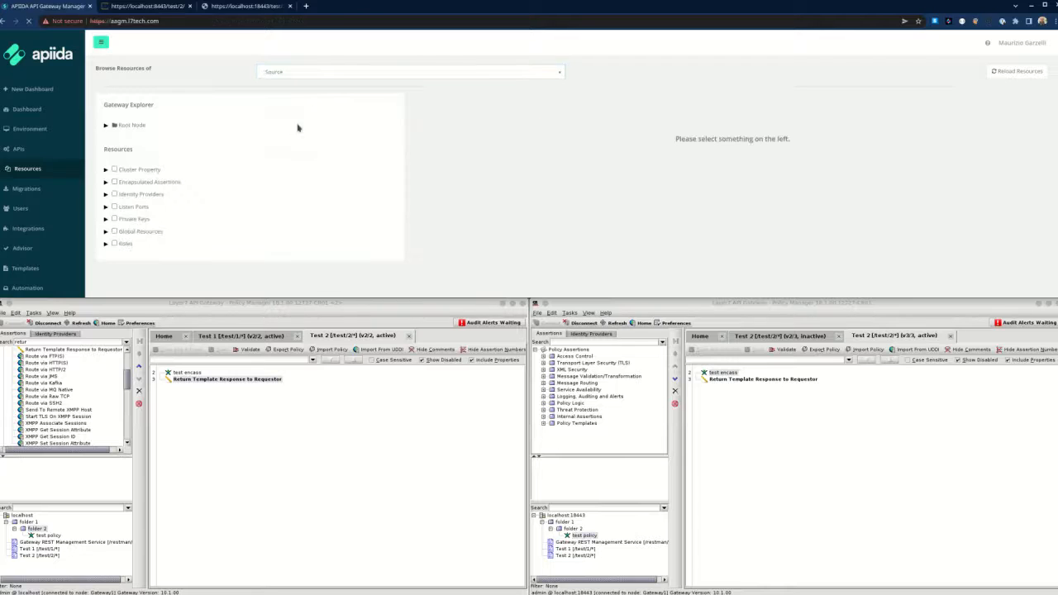
pyautogui.click(105, 125)
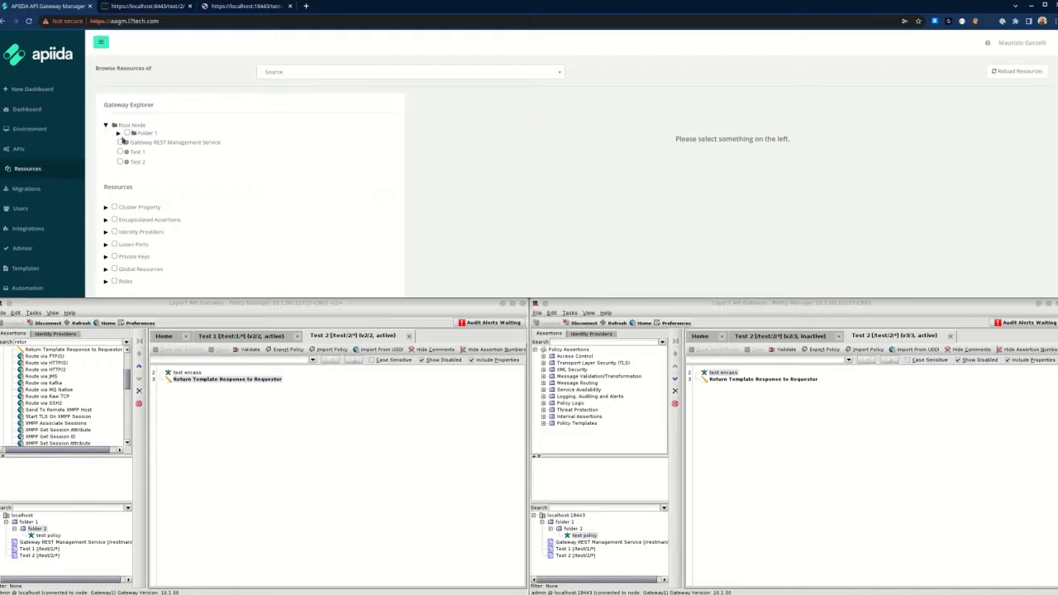
pyautogui.click(121, 162)
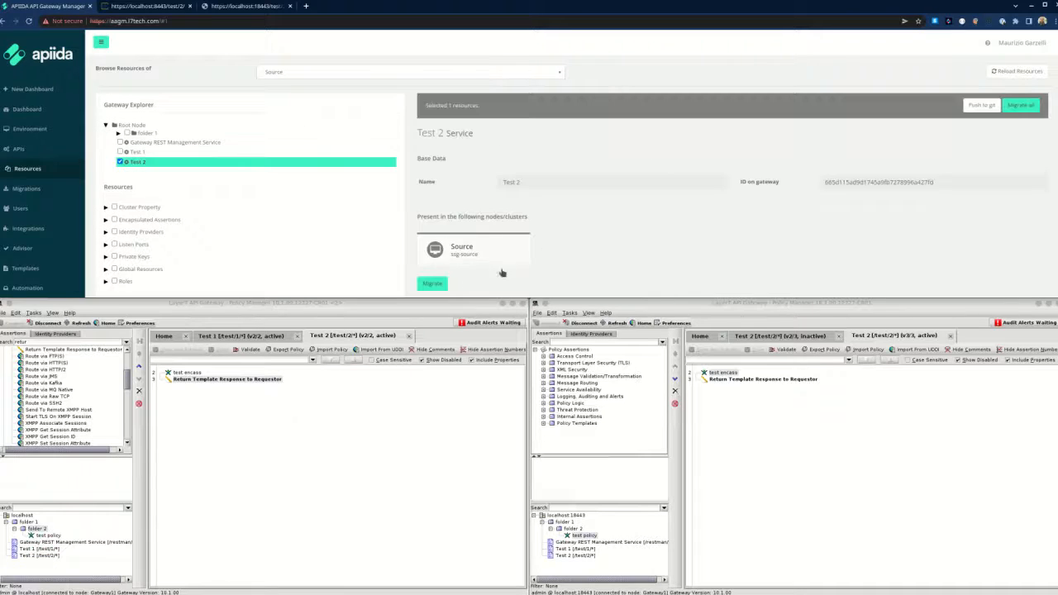
pyautogui.click(432, 283)
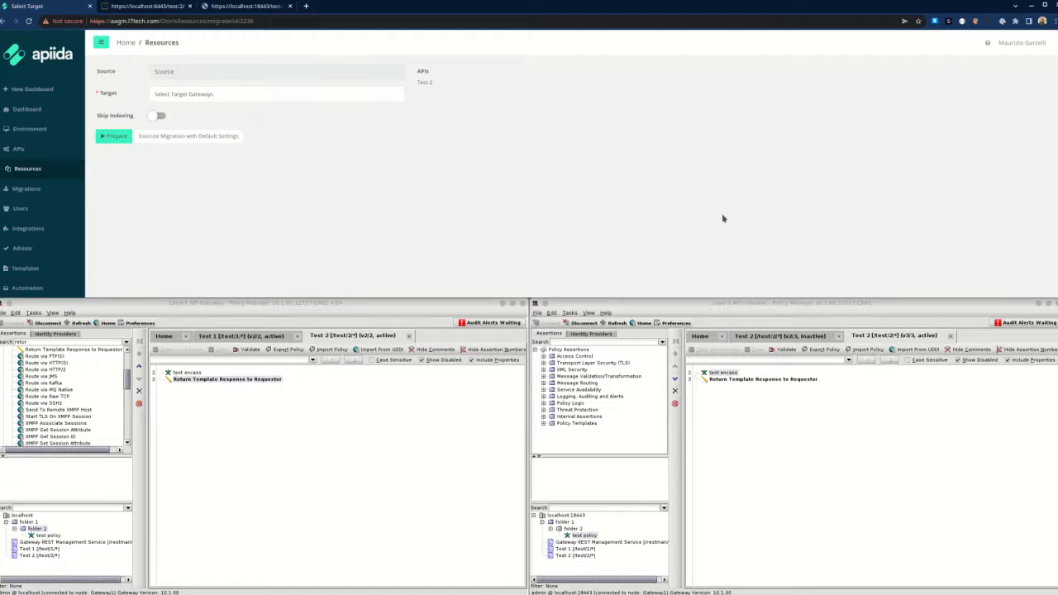
# Prepare the Test 2 migration to Target 1 and list its template variables, including cwp.unknown.
pyautogui.click(120, 137)
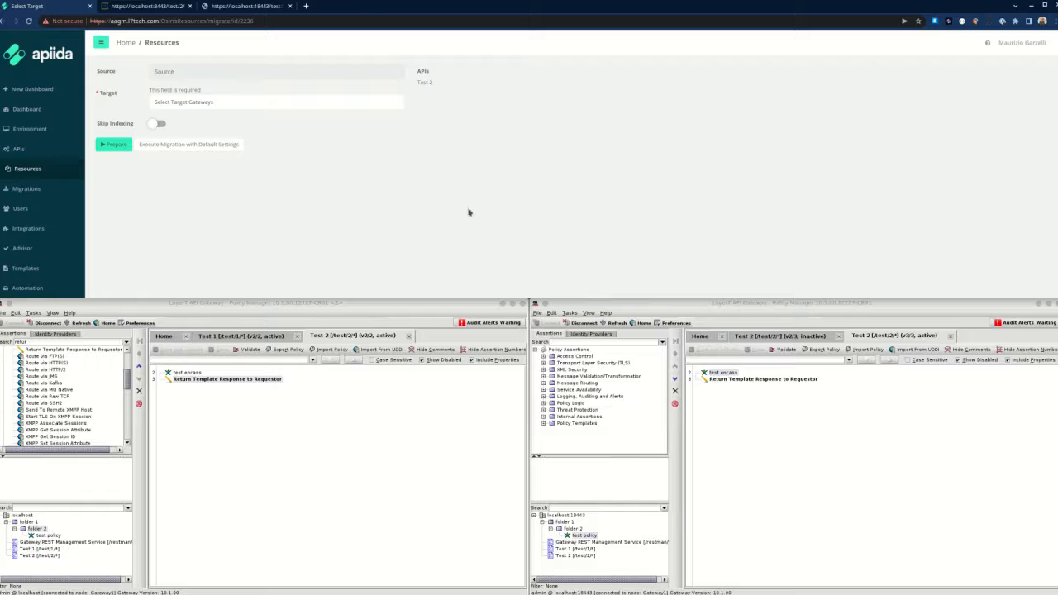
pyautogui.click(115, 145)
pyautogui.click(200, 102)
pyautogui.click(203, 151)
pyautogui.click(116, 145)
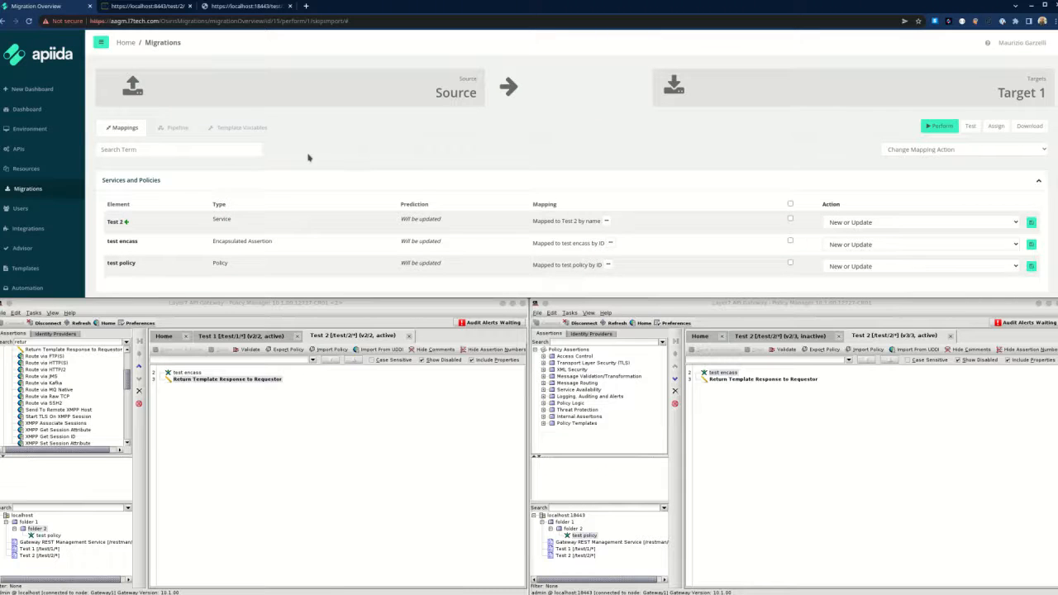
pyautogui.click(245, 130)
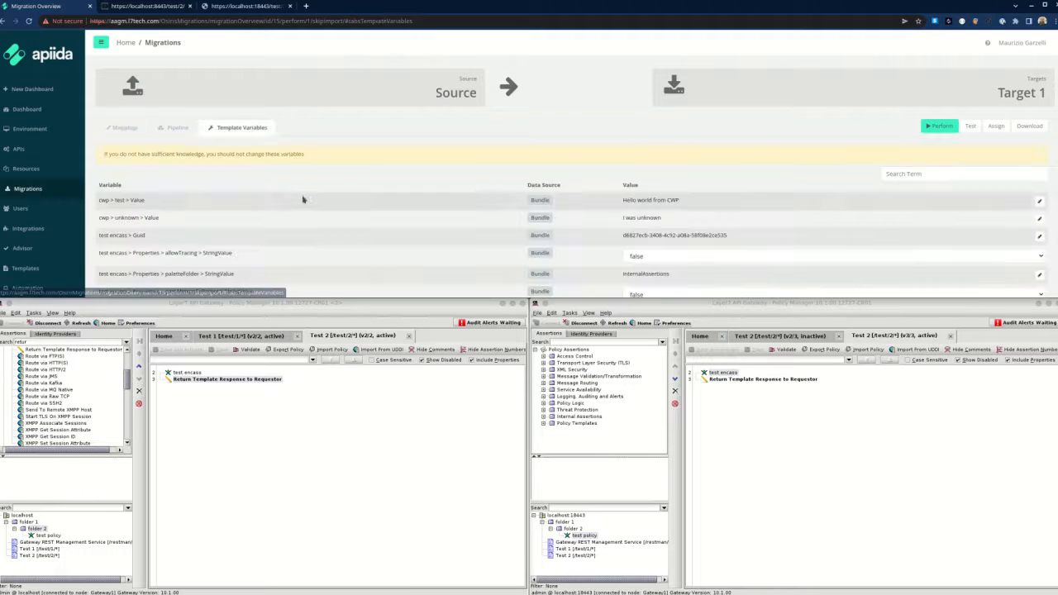
# Replace the cwp > unknown value 'I was unknown' with 'I am not unknown anymore'.
pyautogui.scroll(-1, 302, 199)
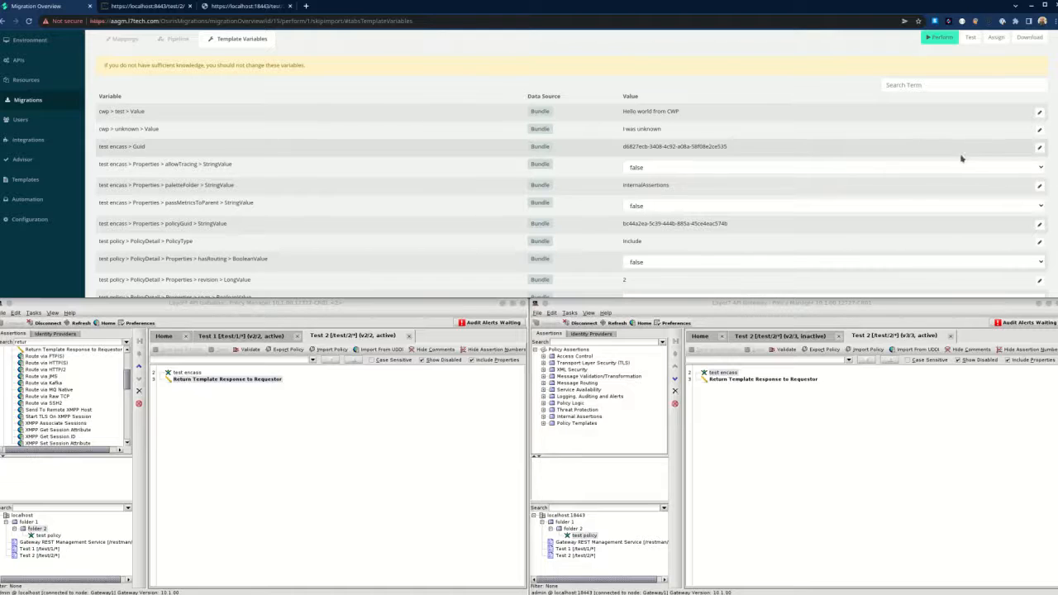
pyautogui.click(1040, 130)
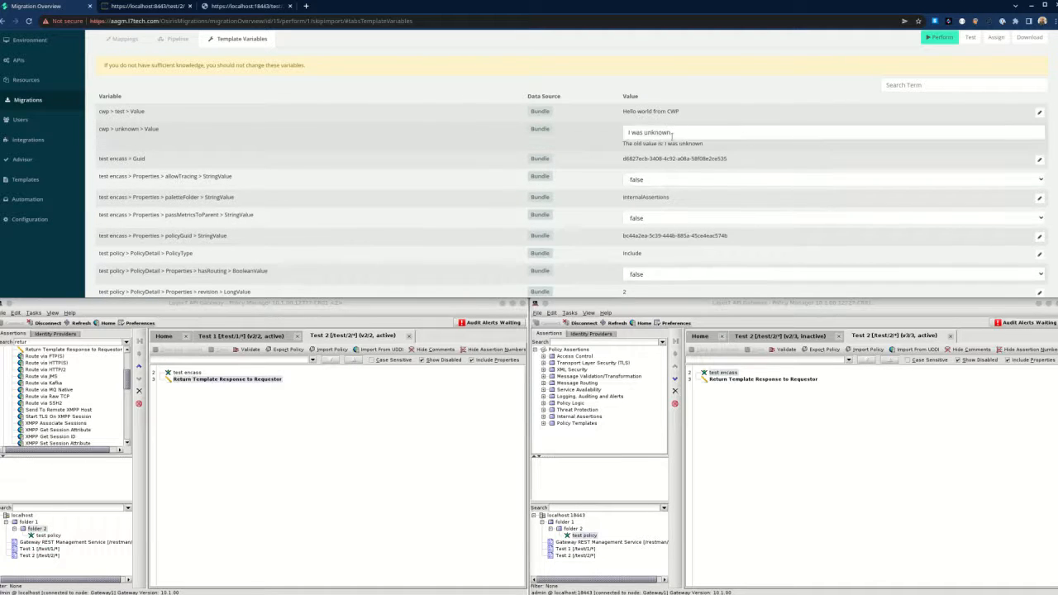
pyautogui.moveTo(672, 134); pyautogui.dragTo(625, 132)
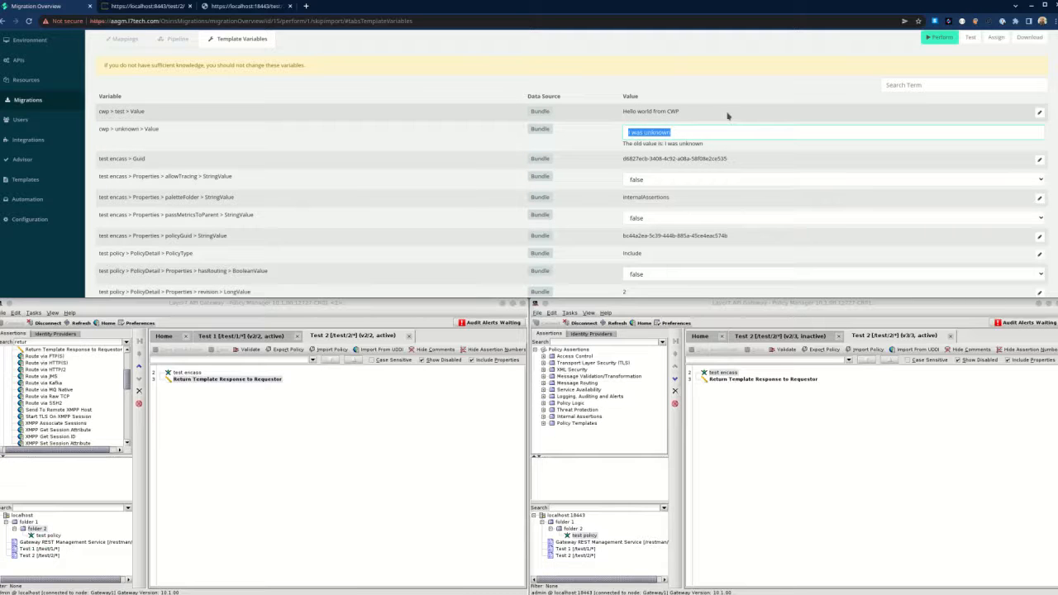
pyautogui.write('I am not unknown')
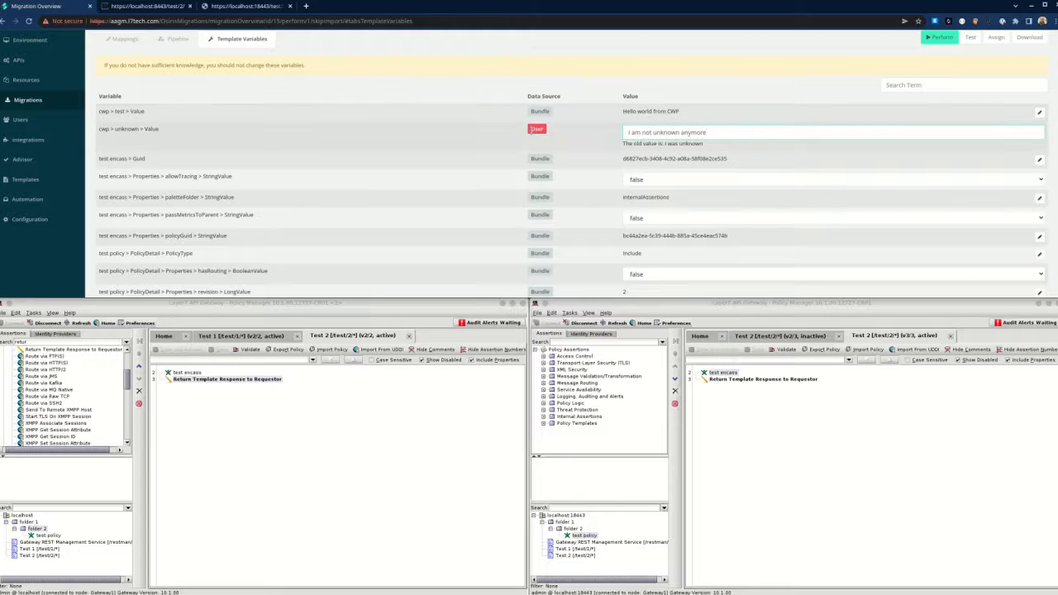
pyautogui.scroll(-3, 554, 149)
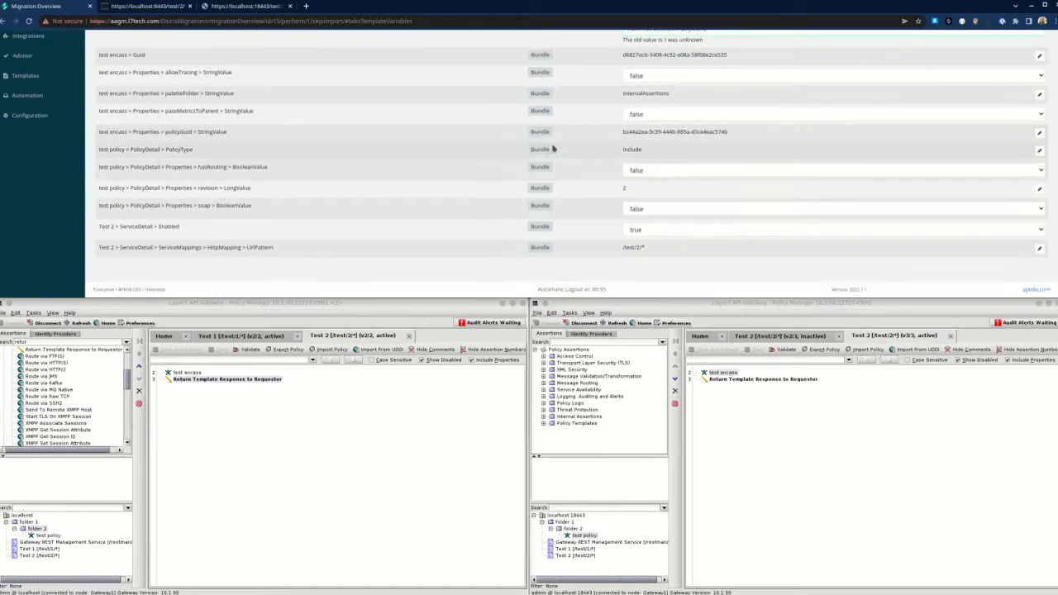
pyautogui.scroll(6, 554, 149)
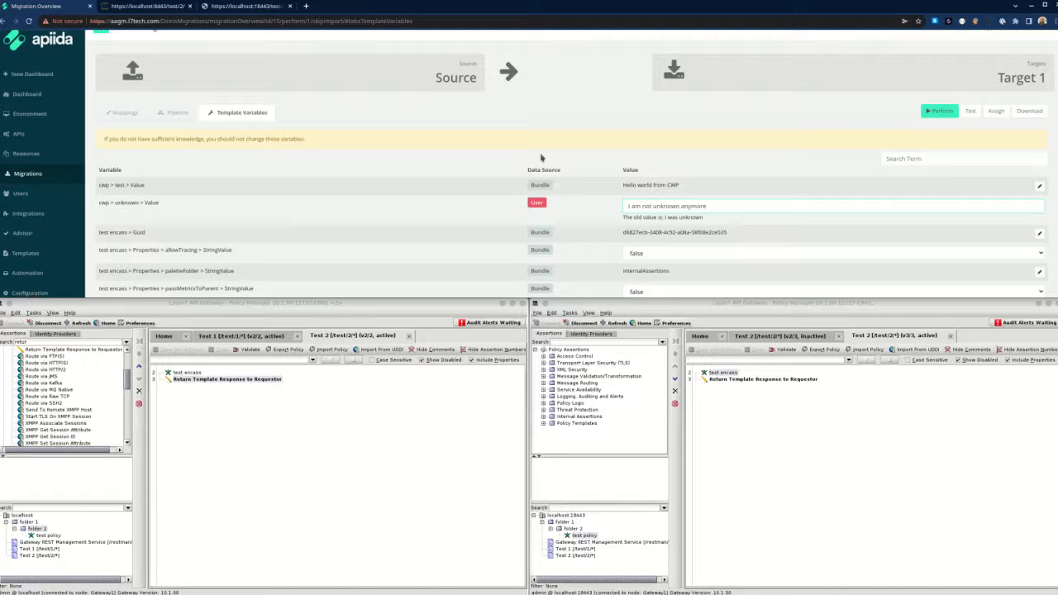
# Run a test migration to Target 1 and confirm cwp.unknown is reported as new.
pyautogui.click(970, 111)
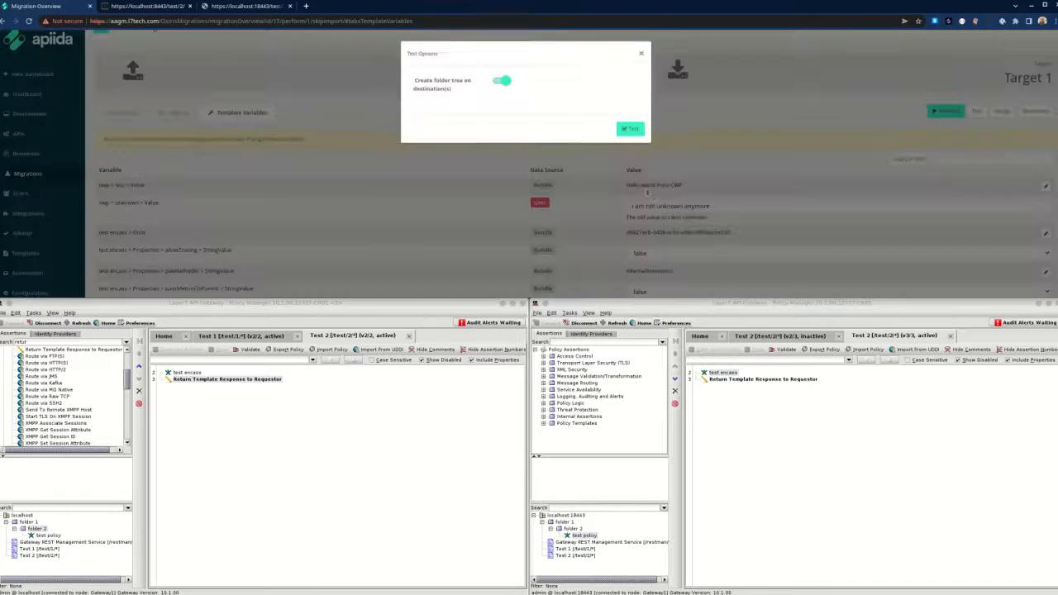
pyautogui.click(630, 130)
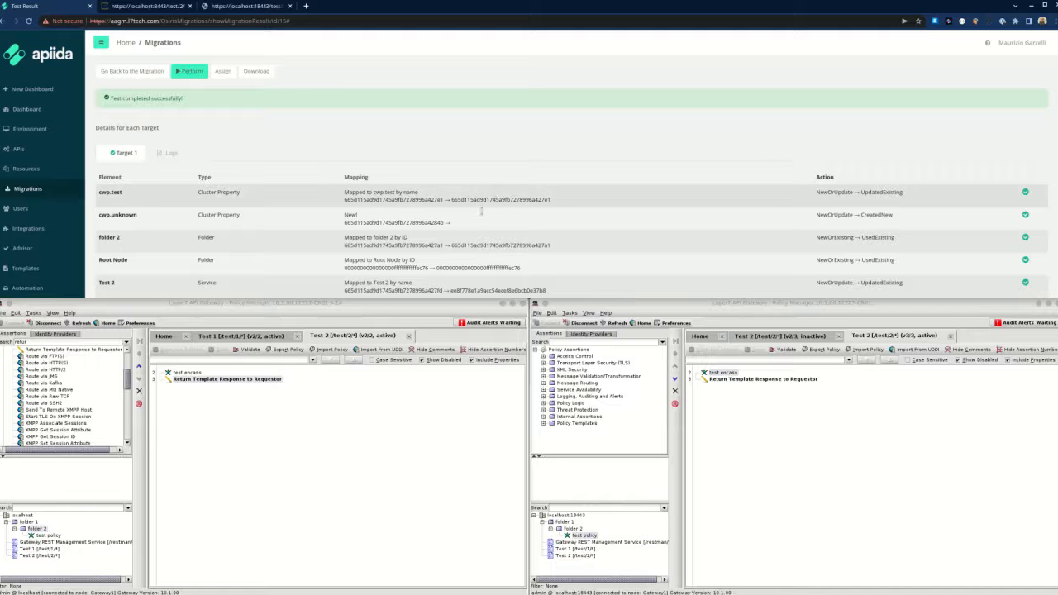
pyautogui.scroll(-2, 483, 217)
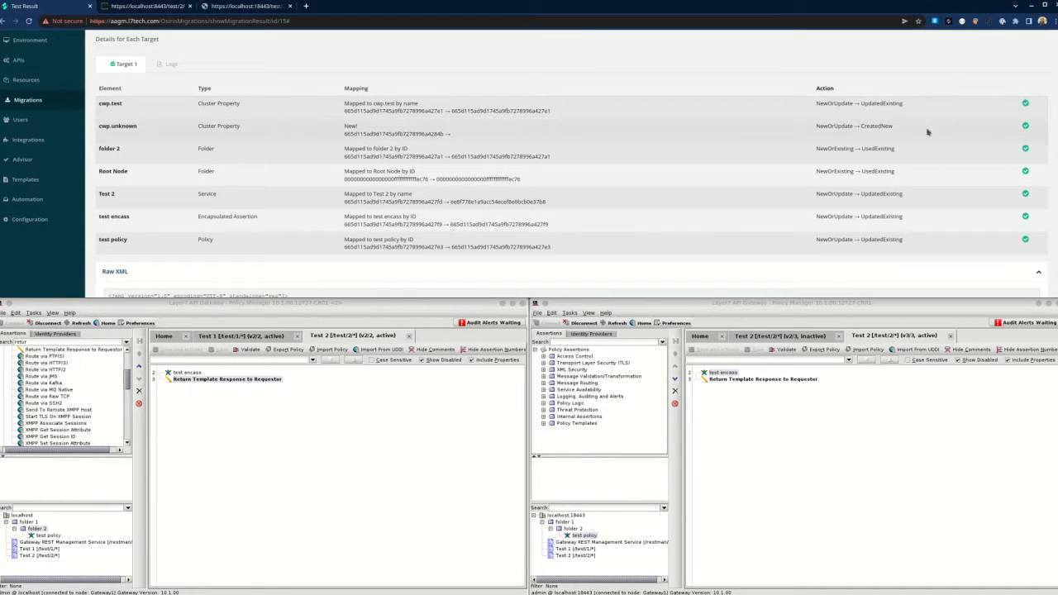
pyautogui.moveTo(345, 126); pyautogui.dragTo(364, 131)
pyautogui.click(377, 132)
pyautogui.scroll(-3, 401, 215)
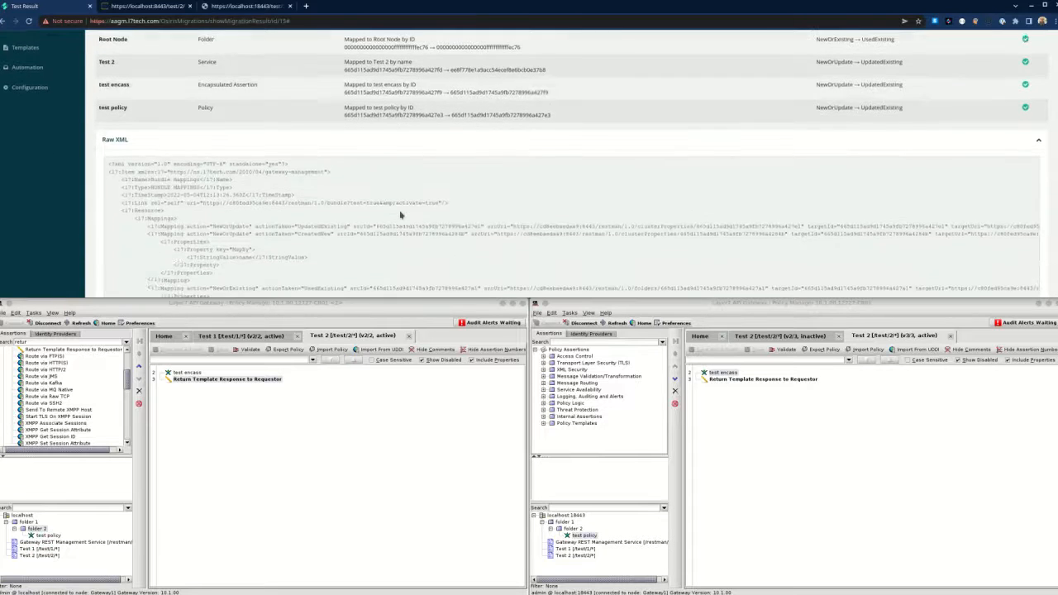
pyautogui.scroll(3, 401, 215)
# Show the target gateway's cluster-wide properties via Tasks > Global Settings.
pyautogui.click(569, 313)
pyautogui.moveTo(606, 378)
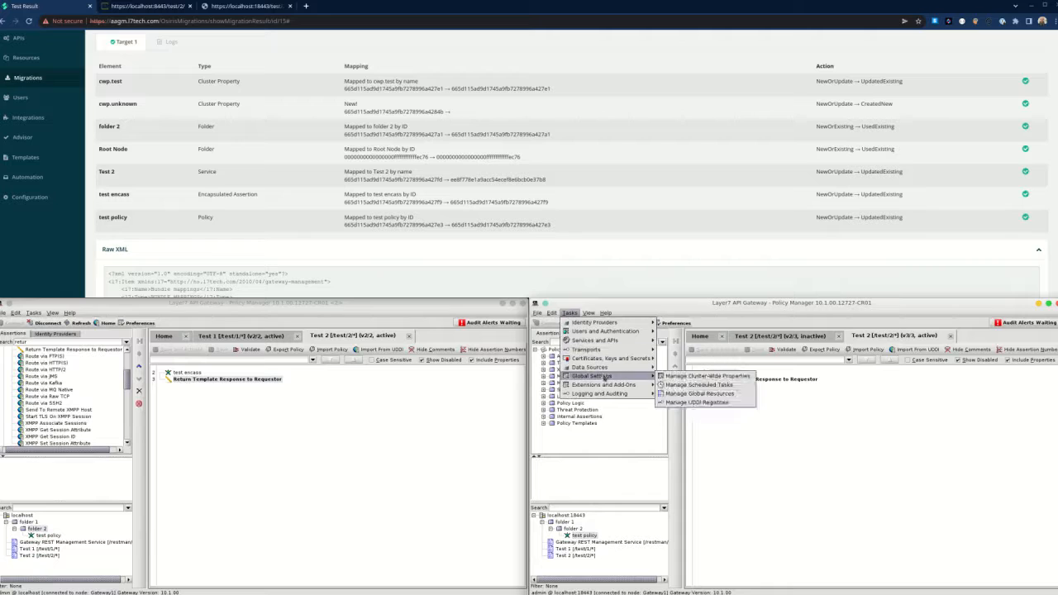
pyautogui.click(674, 376)
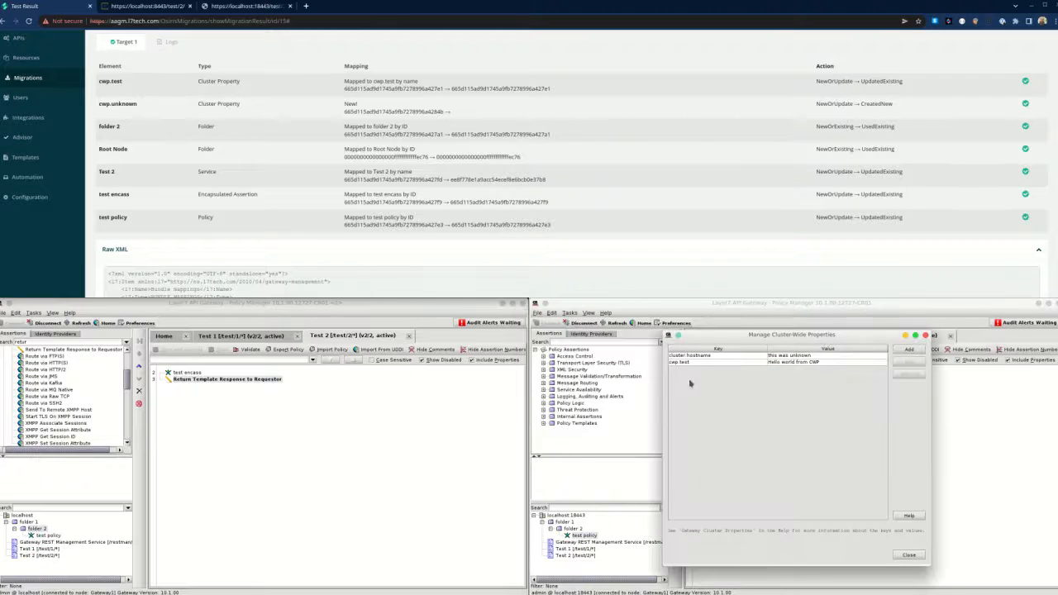
# Perform the Test 2 migration to Target 1.
pyautogui.click(925, 335)
pyautogui.click(217, 135)
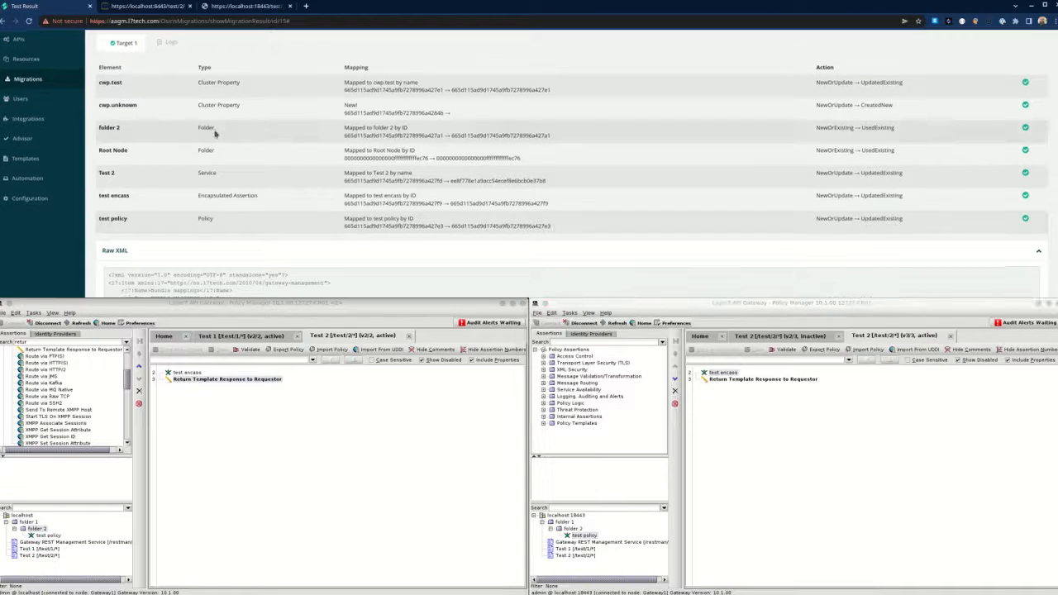
pyautogui.scroll(2, 201, 132)
pyautogui.click(192, 49)
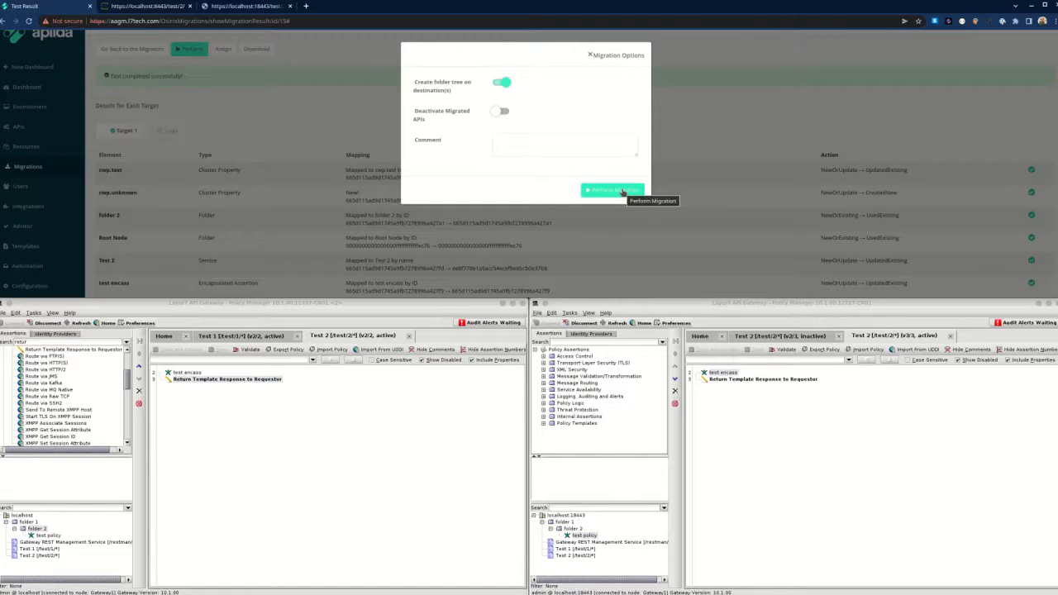
pyautogui.click(622, 191)
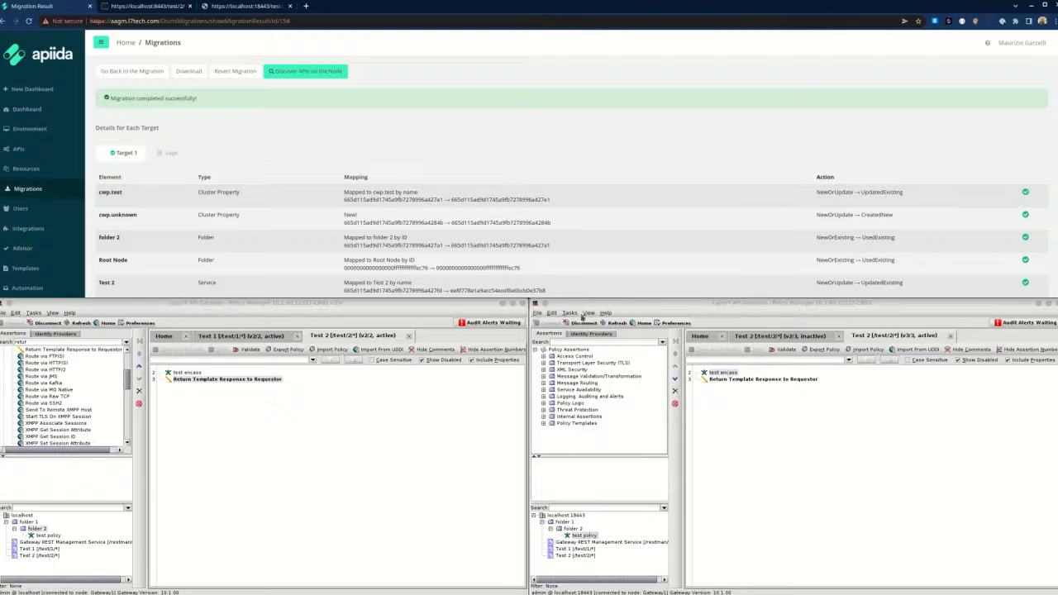
# Check Target 1's cluster-wide properties for cwp.unknown as 'I am not unknown anymore'.
pyautogui.click(616, 323)
pyautogui.click(571, 313)
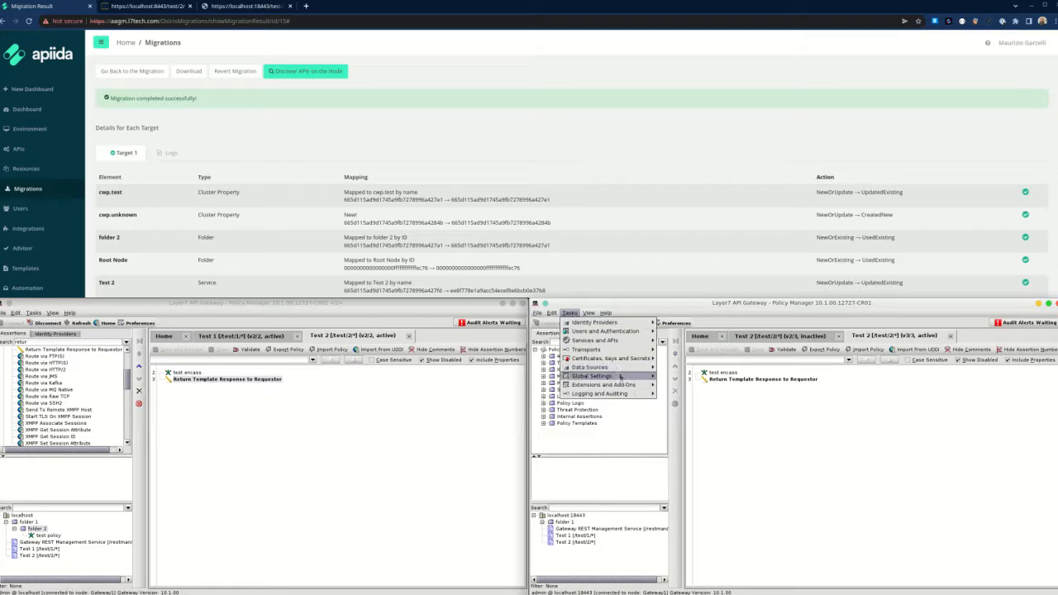
pyautogui.moveTo(620, 377)
pyautogui.click(666, 378)
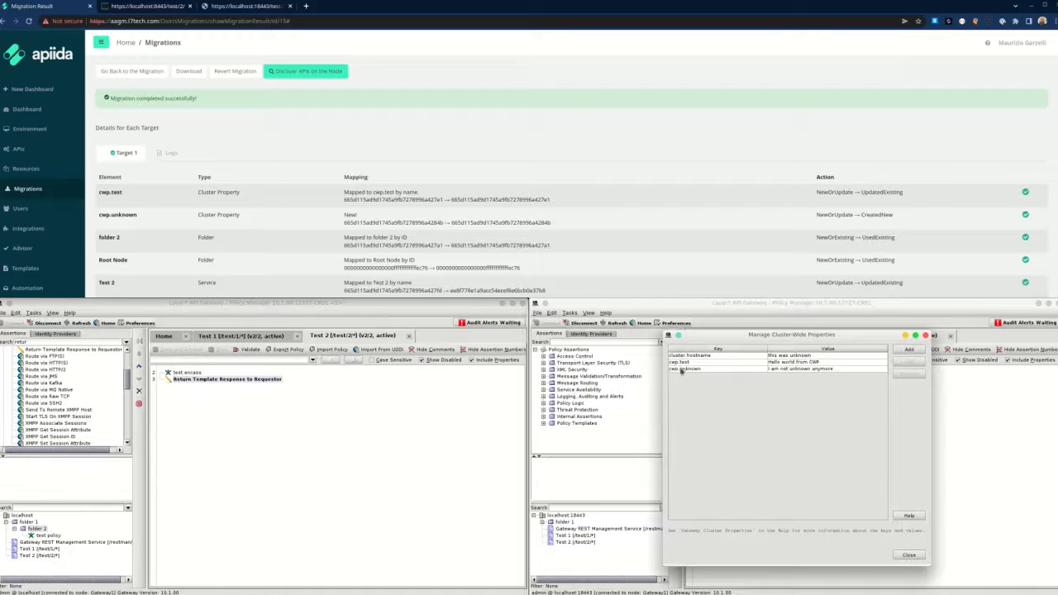
pyautogui.click(681, 370)
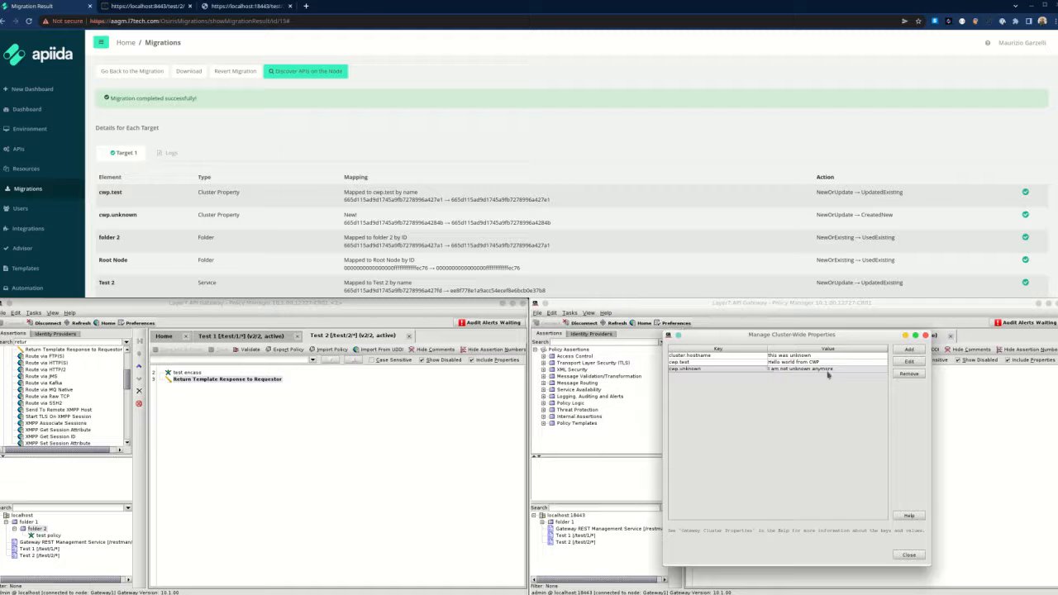
# Reload localhost:18443/test/2 to verify the new value, then return to Migration Result.
pyautogui.click(235, 7)
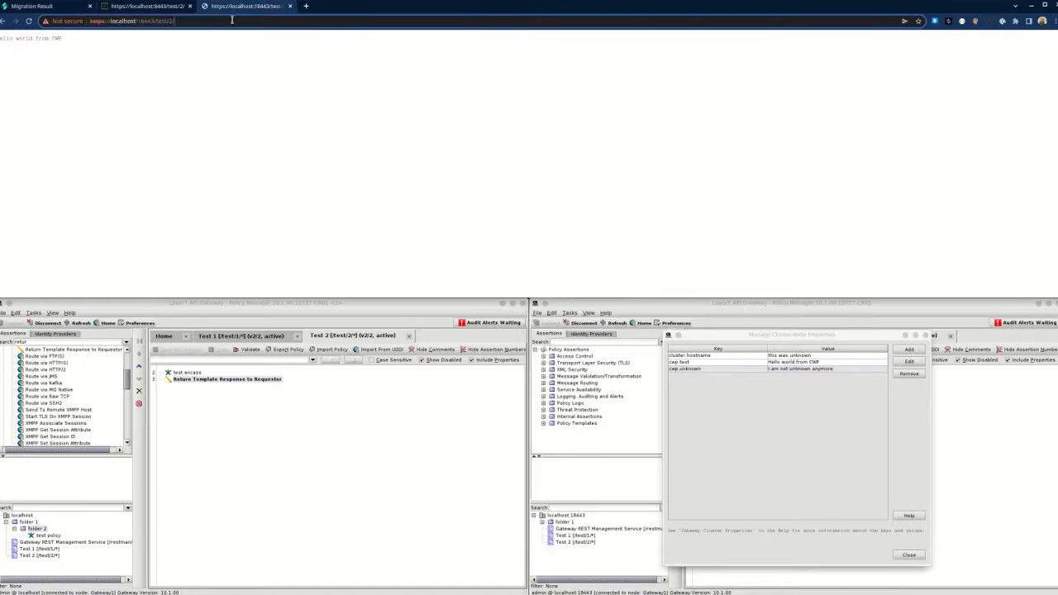
pyautogui.click(231, 20)
pyautogui.press('Return')
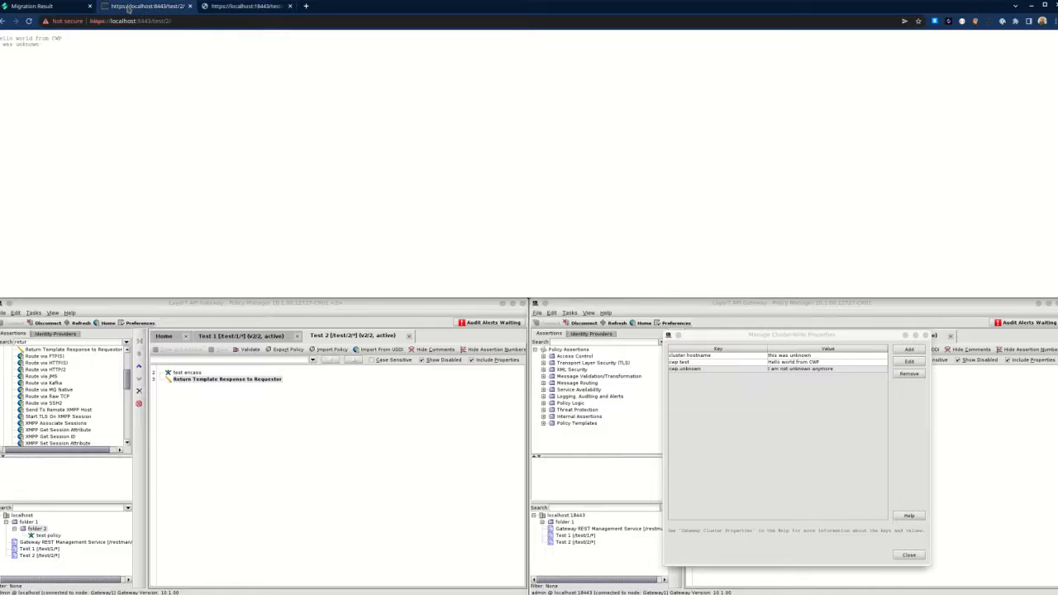
pyautogui.click(70, 7)
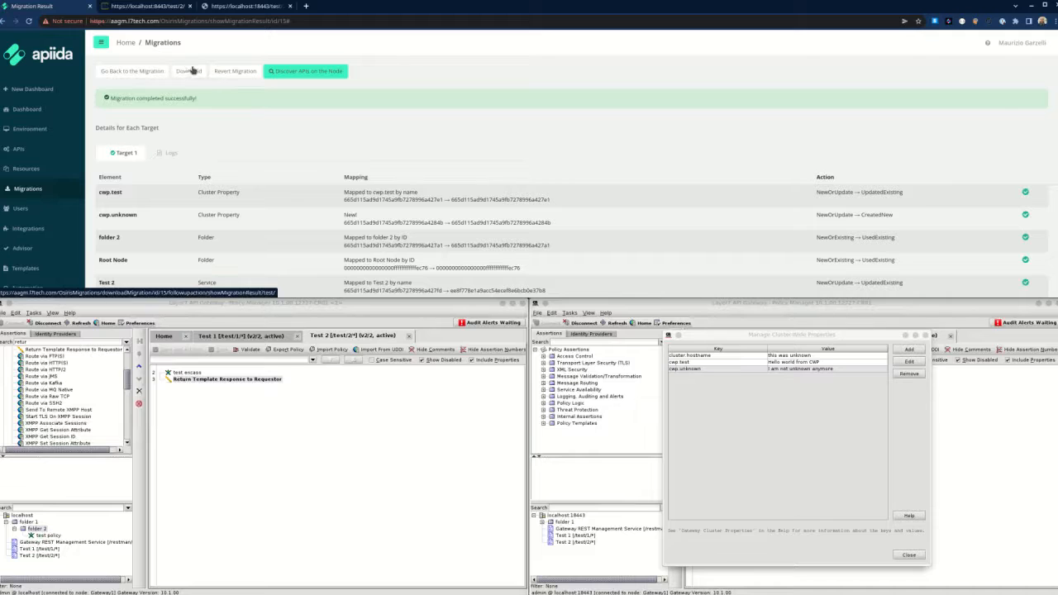
# Revert the migration to Target 1, confirming with Yes.
pyautogui.click(237, 72)
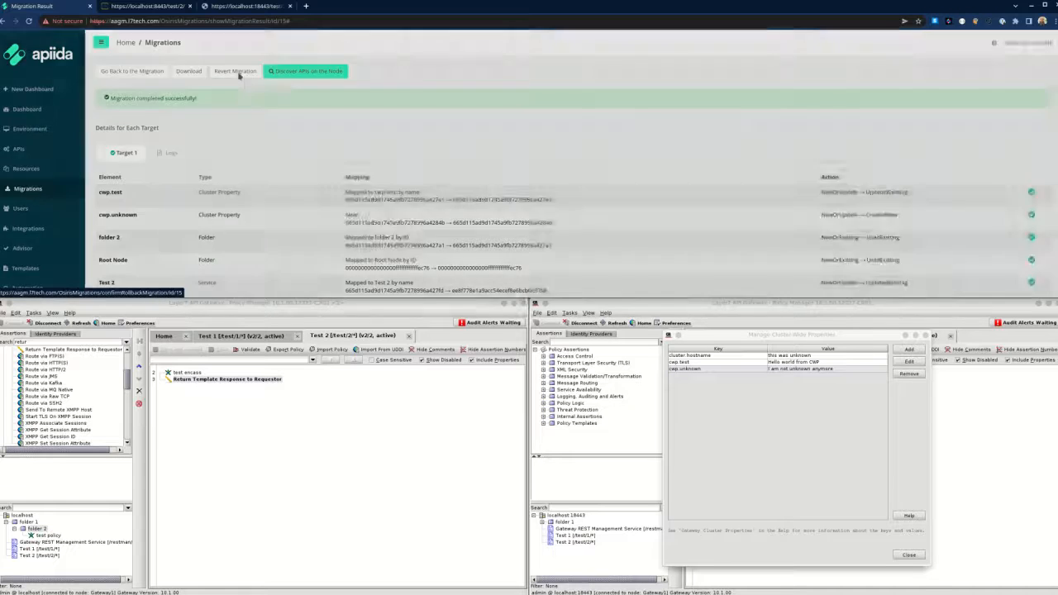
pyautogui.click(612, 111)
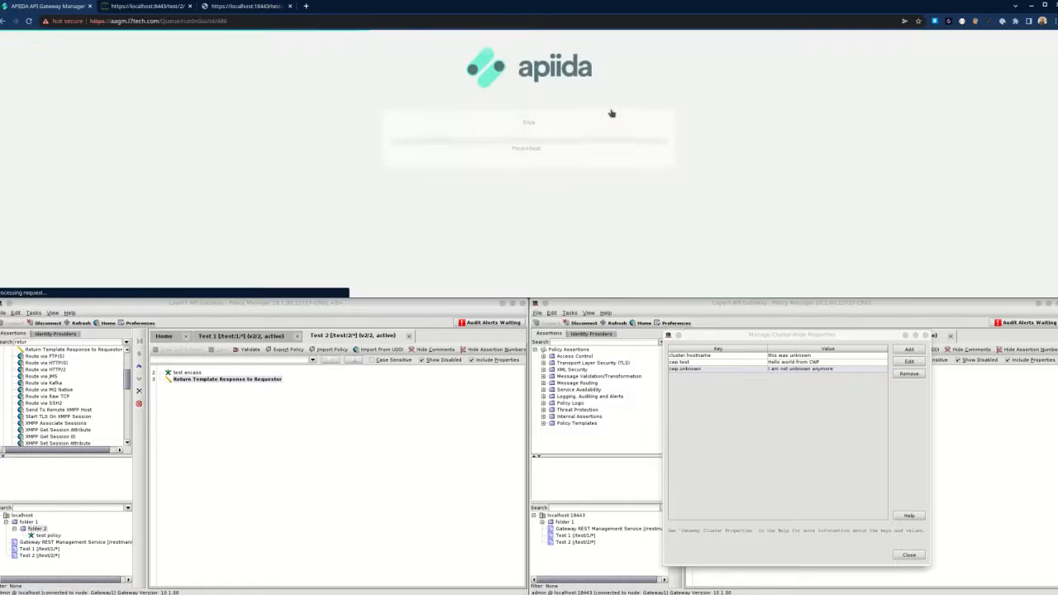
pyautogui.click(926, 335)
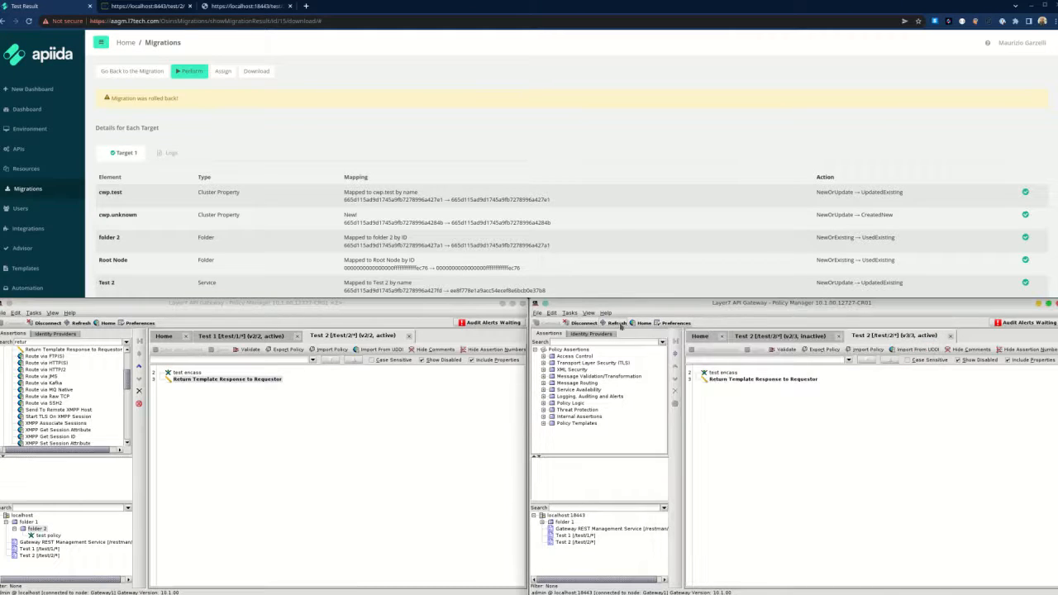
# Refresh the target gateway and recheck its cluster-wide properties to confirm cwp.unknown is gone.
pyautogui.click(609, 323)
pyautogui.click(570, 313)
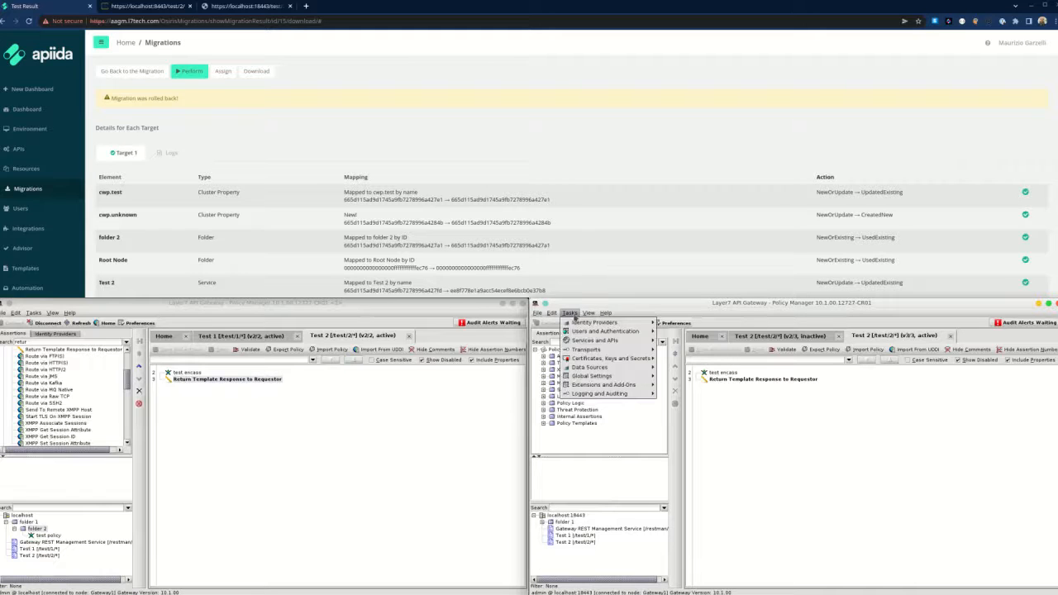
pyautogui.moveTo(610, 379)
pyautogui.click(665, 377)
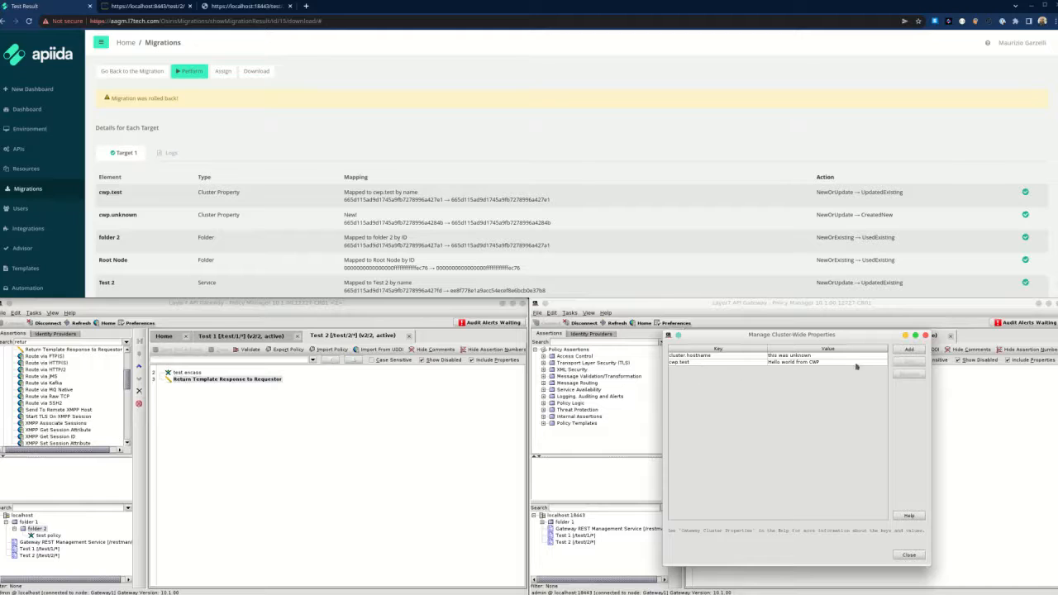
pyautogui.click(925, 336)
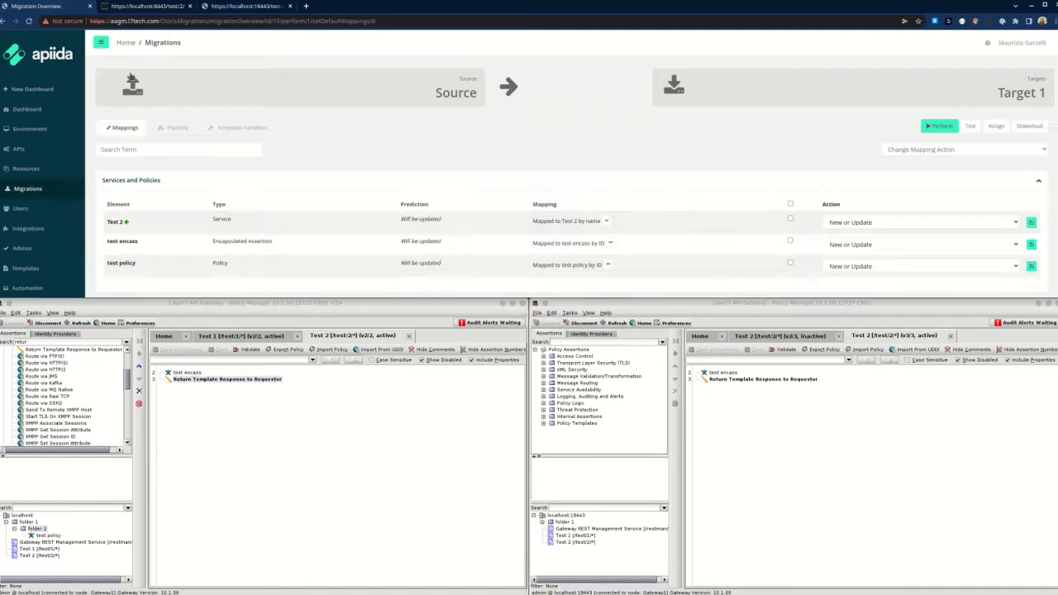
# Override the cwp > unknown template variable with 'I meant to write something else!'.
pyautogui.click(239, 127)
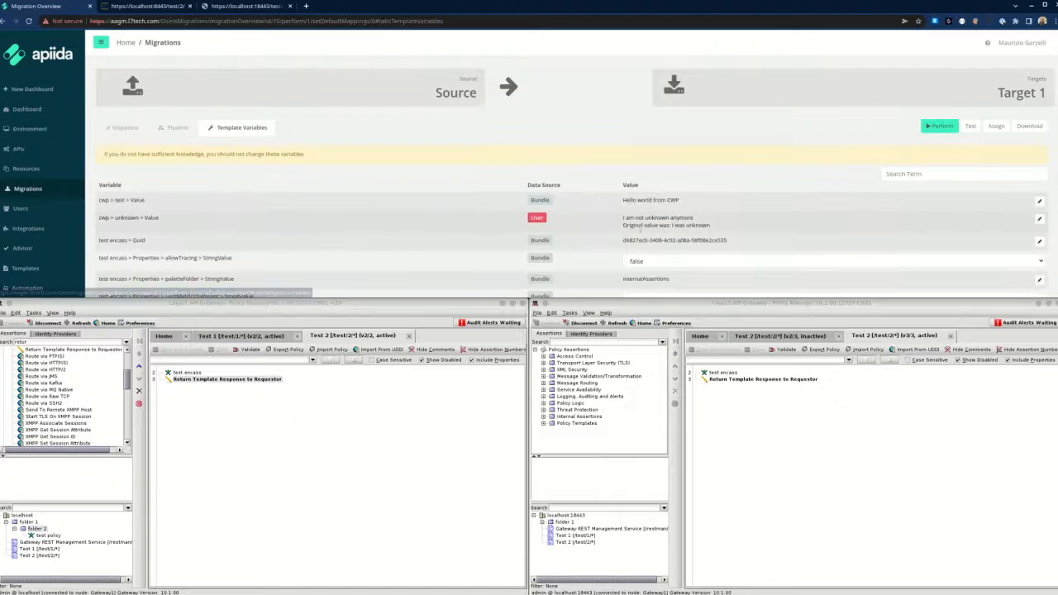
pyautogui.click(1039, 219)
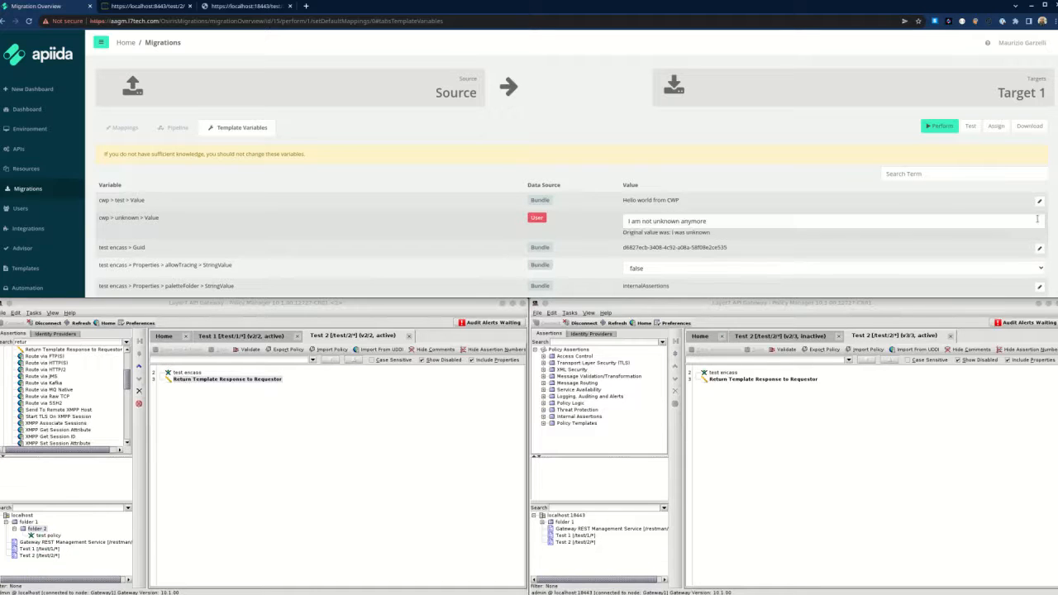
pyautogui.moveTo(723, 224); pyautogui.dragTo(648, 215)
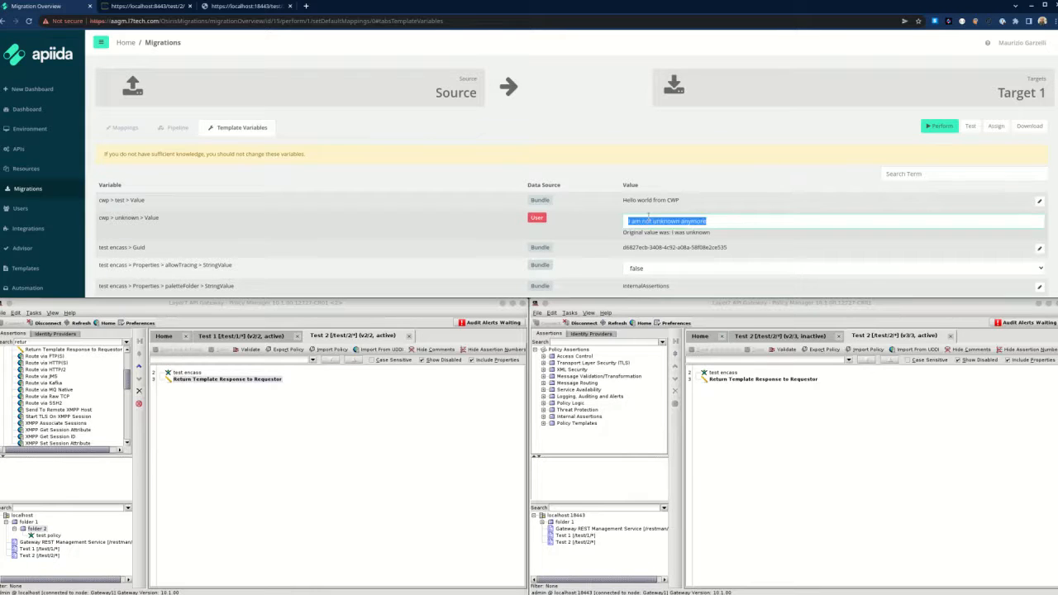
pyautogui.write('i me')
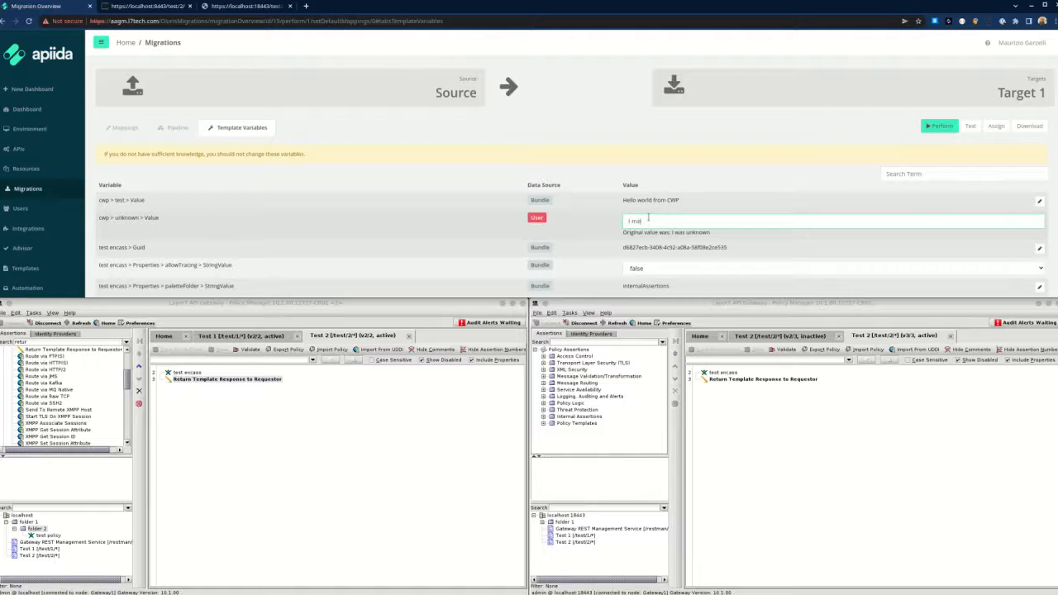
pyautogui.write('ant to write something else!')
pyautogui.click(763, 249)
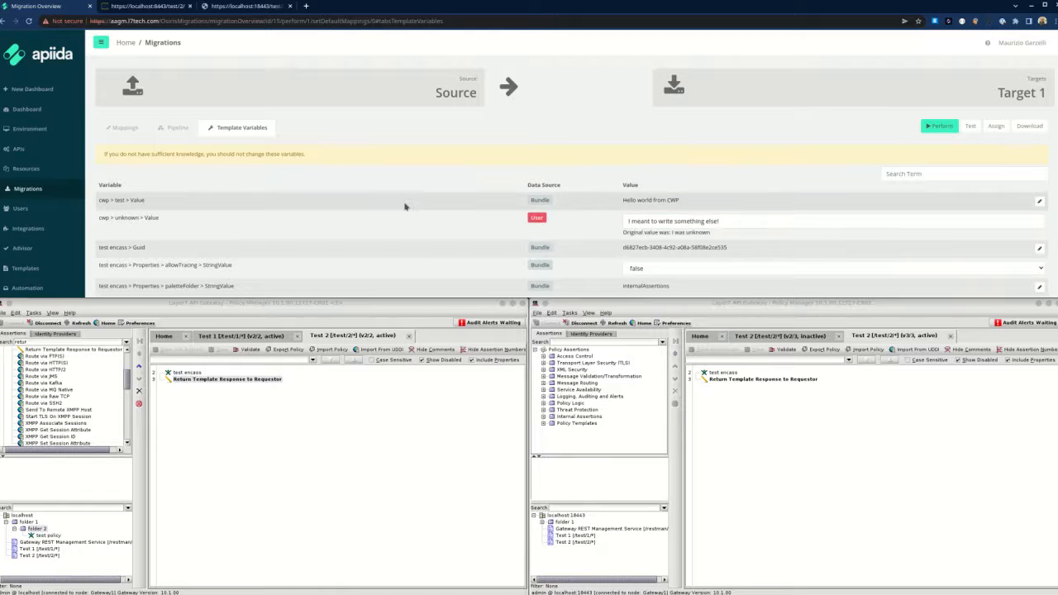
pyautogui.scroll(-3, 405, 206)
pyautogui.scroll(3, 397, 198)
pyautogui.scroll(-3, 183, 171)
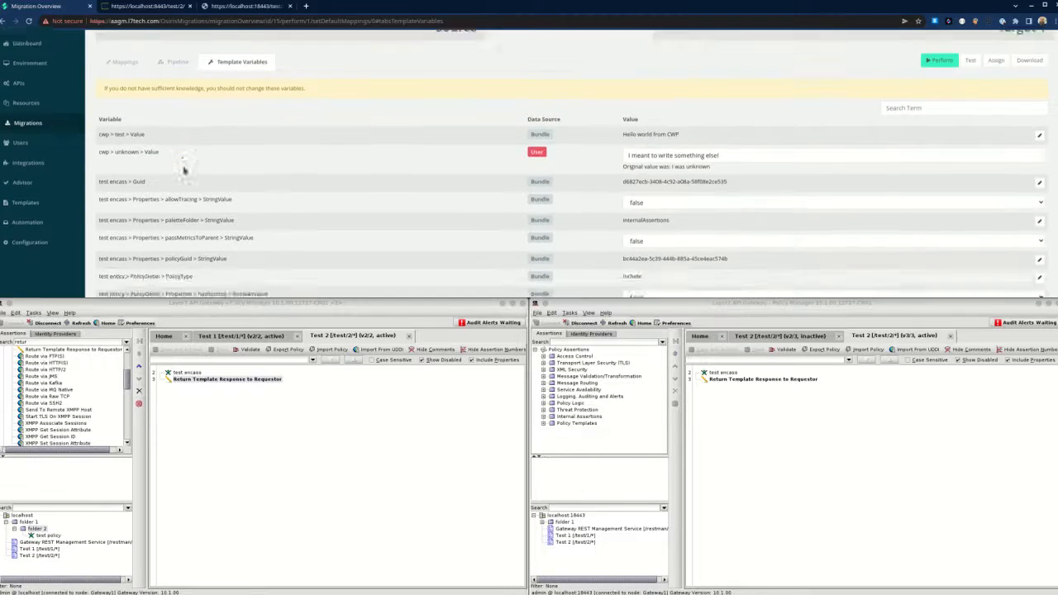
pyautogui.scroll(3, 184, 165)
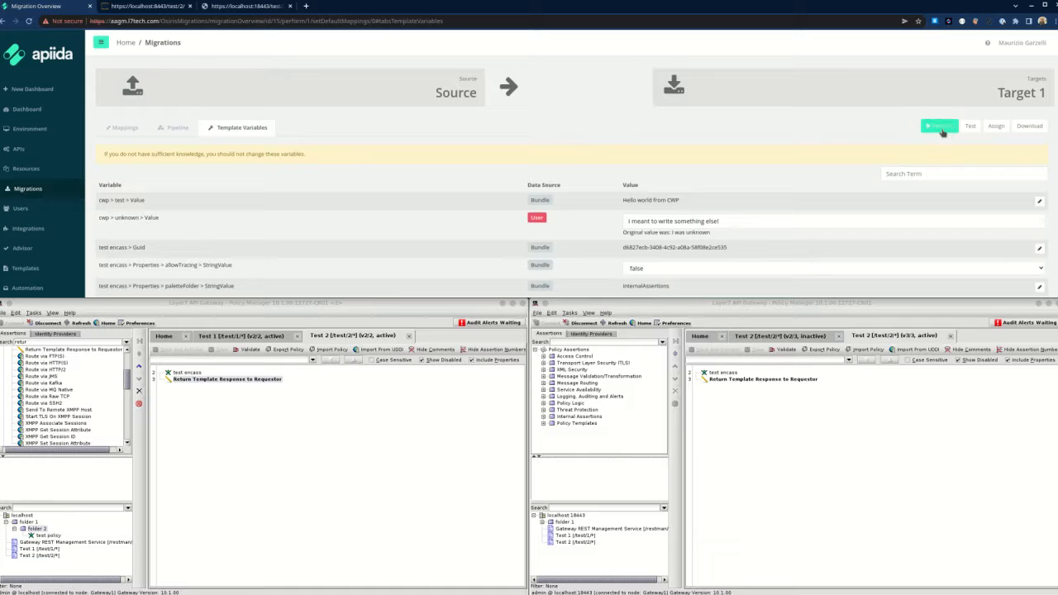
# Perform the Test 2 migration to Target 1 with the new cwp.unknown value.
pyautogui.click(942, 129)
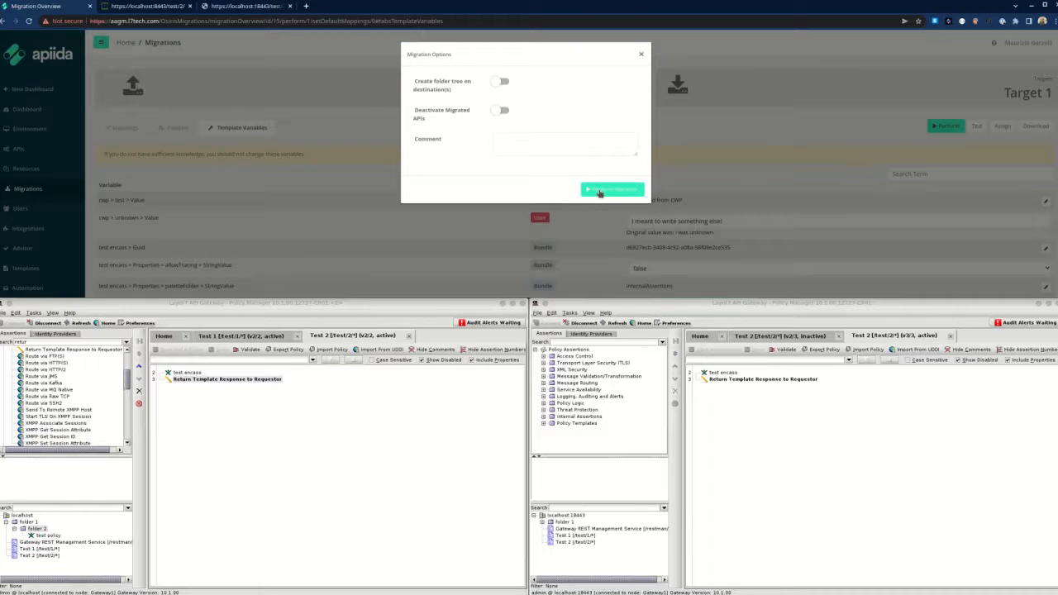
pyautogui.click(600, 190)
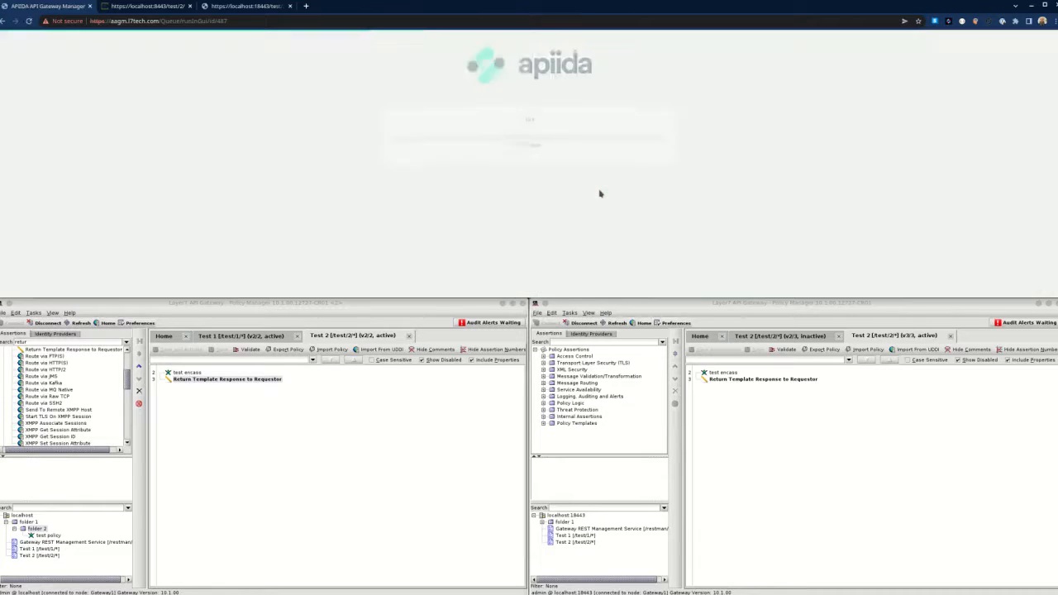
pyautogui.click(747, 318)
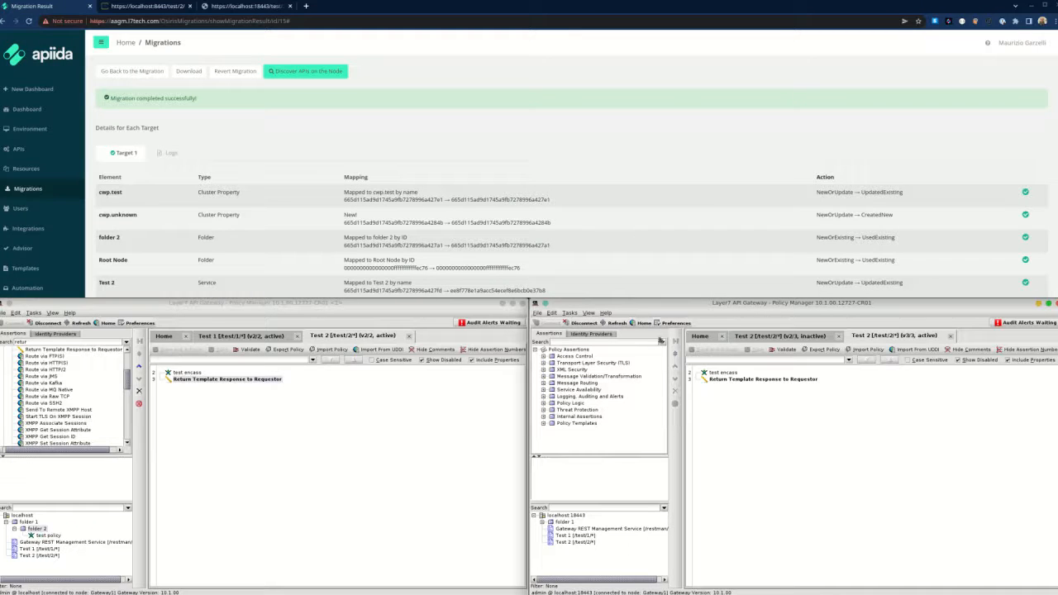
# Reload the target's test/2 endpoint to confirm it returns 'I meant to write something else!'.
pyautogui.click(263, 10)
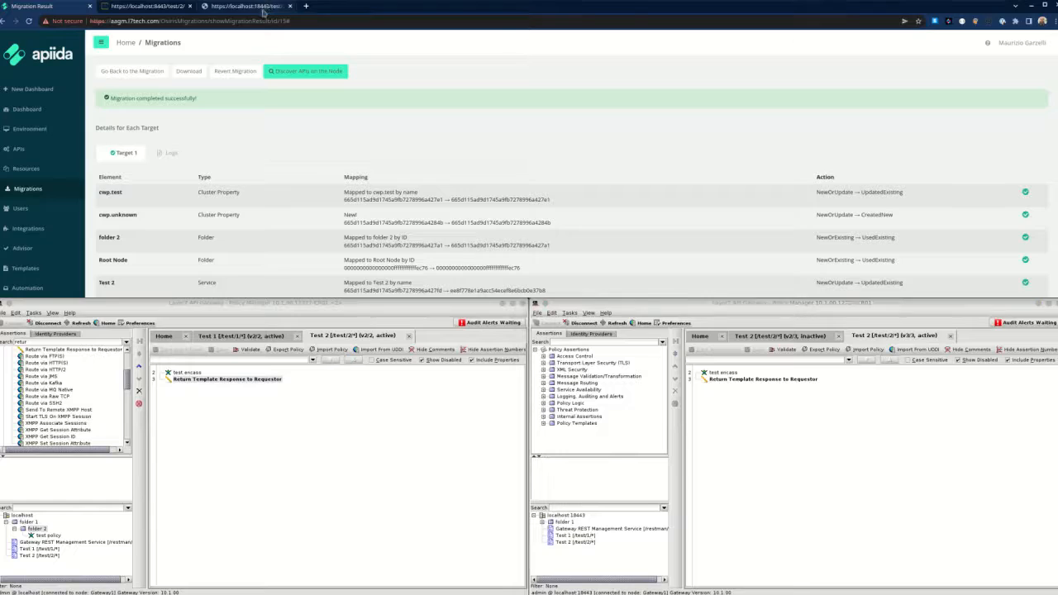
pyautogui.click(247, 21)
pyautogui.press('Return')
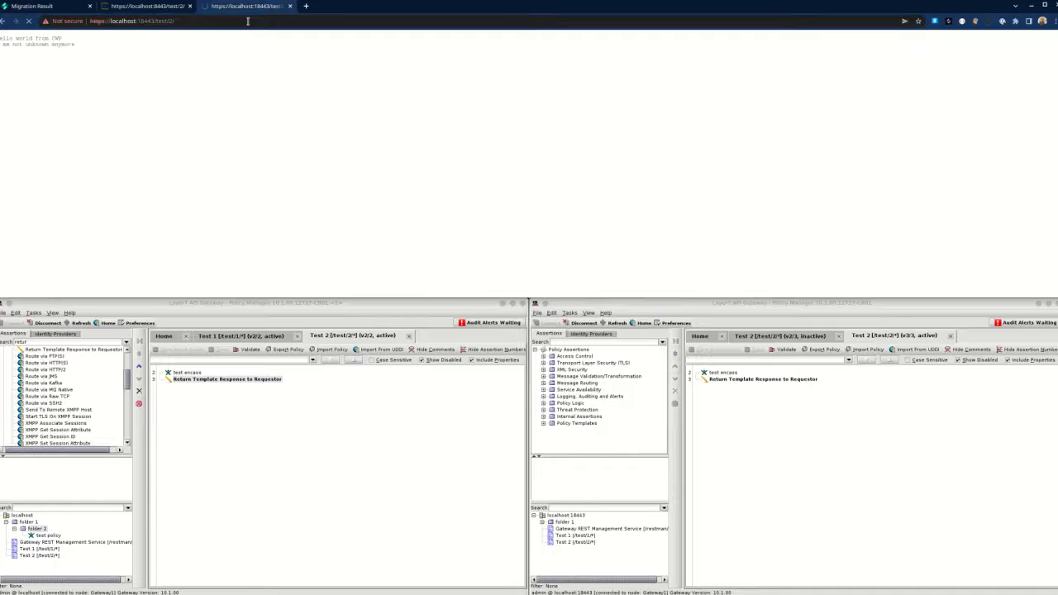
pyautogui.moveTo(9, 44); pyautogui.dragTo(77, 62)
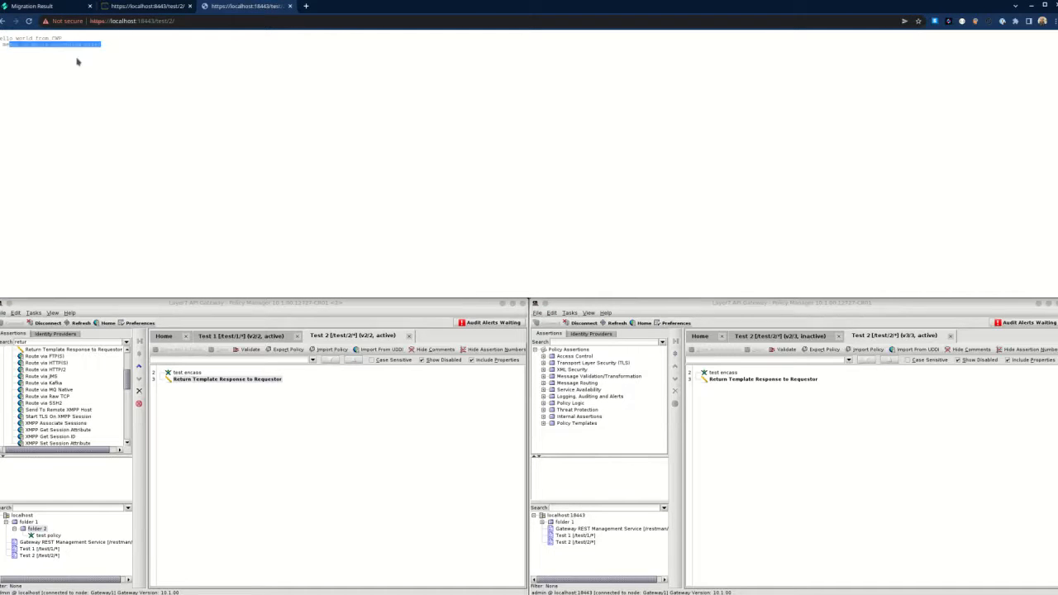
pyautogui.click(121, 54)
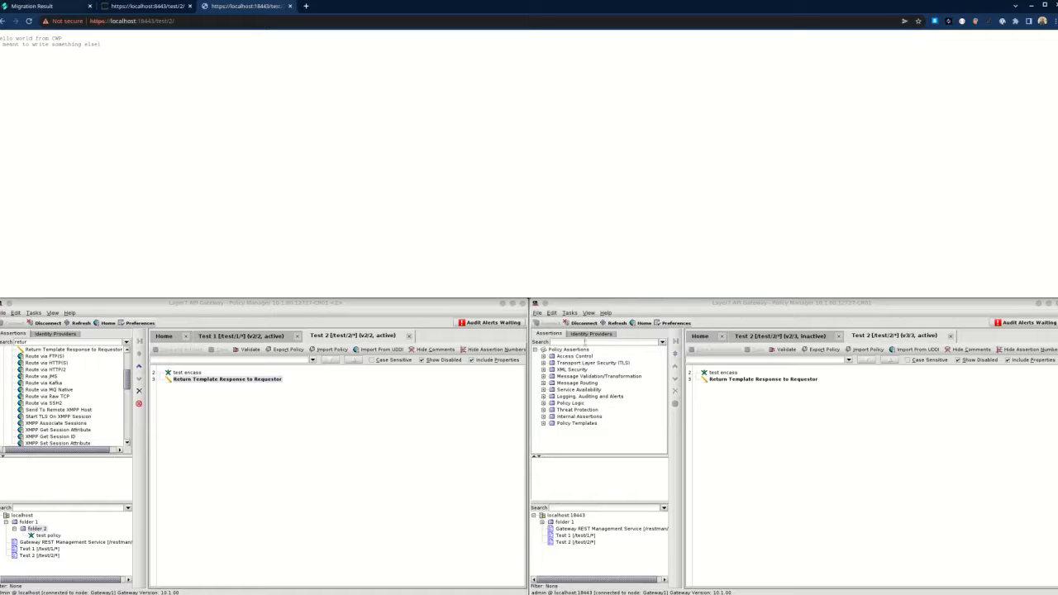
# Check Target 1's cluster-wide properties for cwp.unknown, then return to the Migration Result page.
pyautogui.click(616, 323)
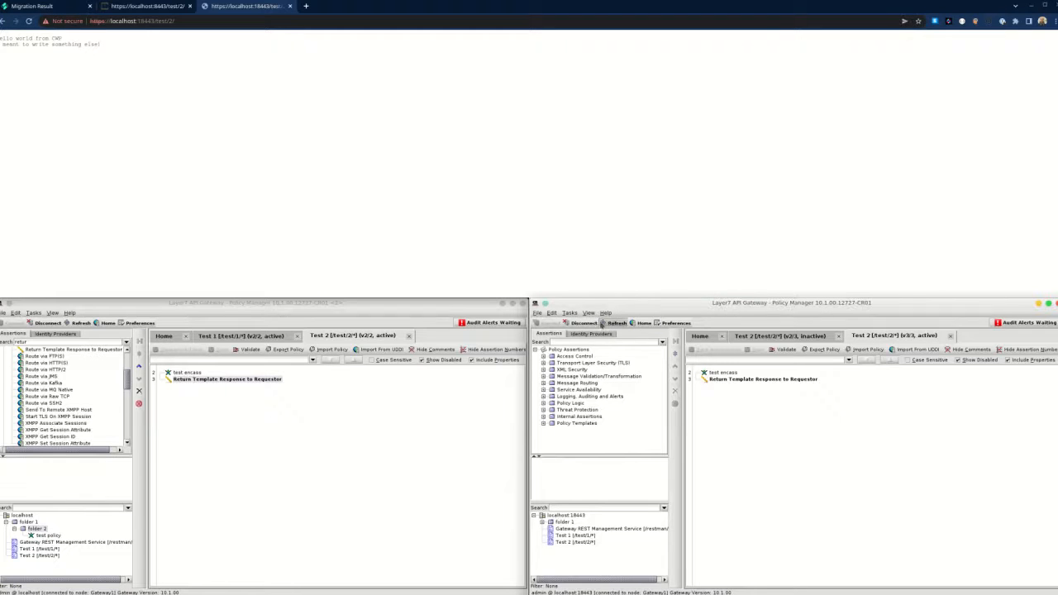
pyautogui.click(569, 313)
pyautogui.moveTo(619, 377)
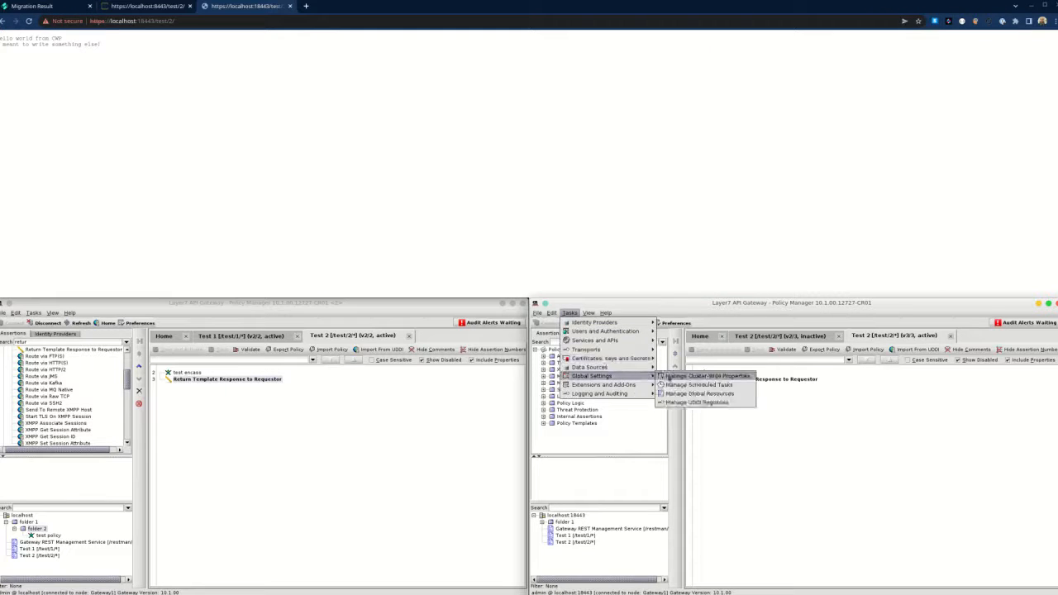
pyautogui.click(686, 376)
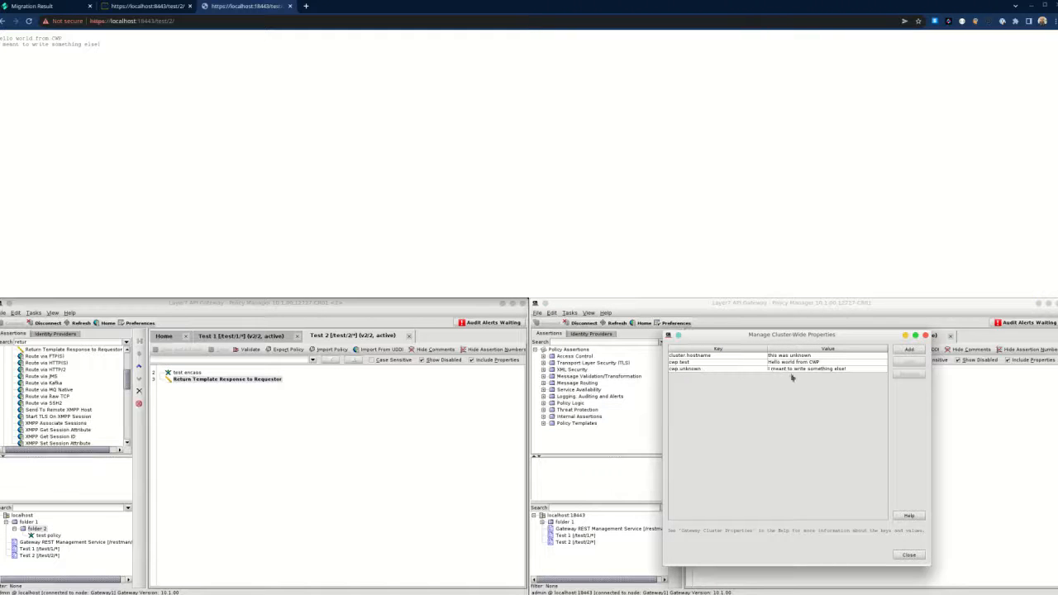
pyautogui.click(926, 335)
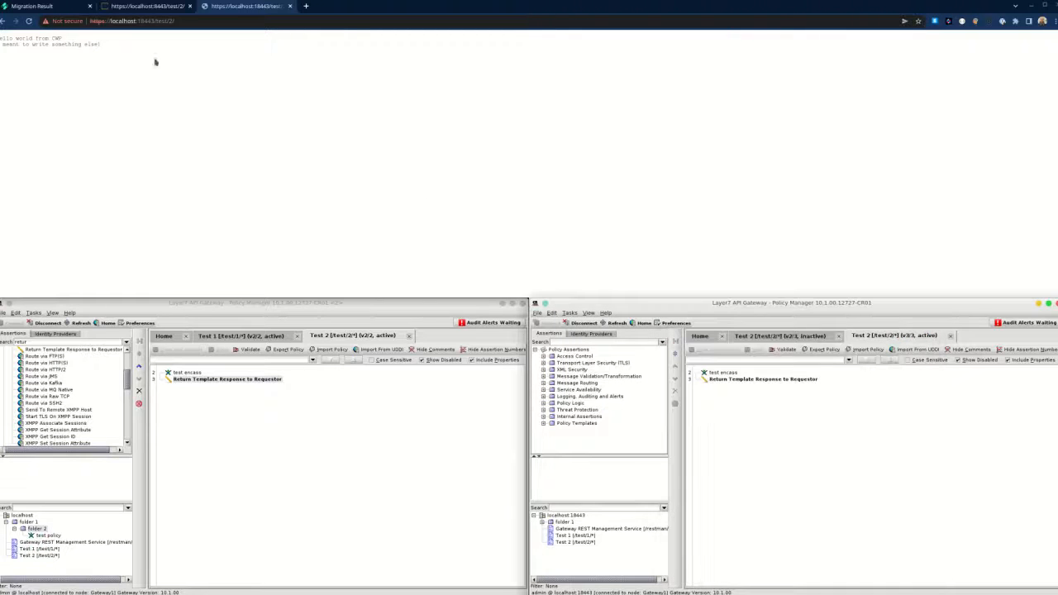
pyautogui.click(140, 6)
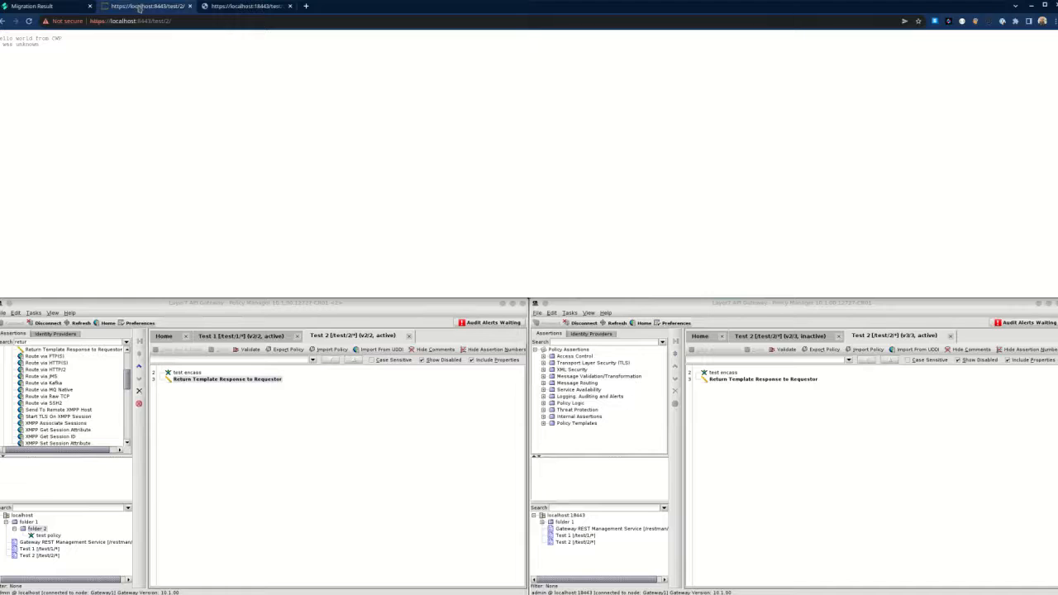
pyautogui.click(31, 7)
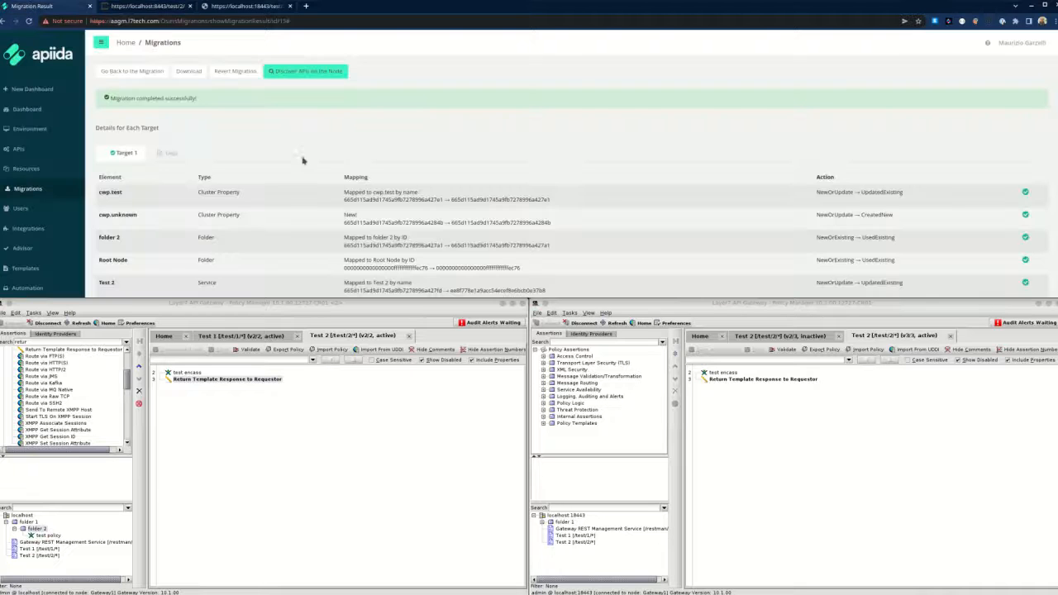
# Review the list of completed migrations.
pyautogui.scroll(-5, 313, 181)
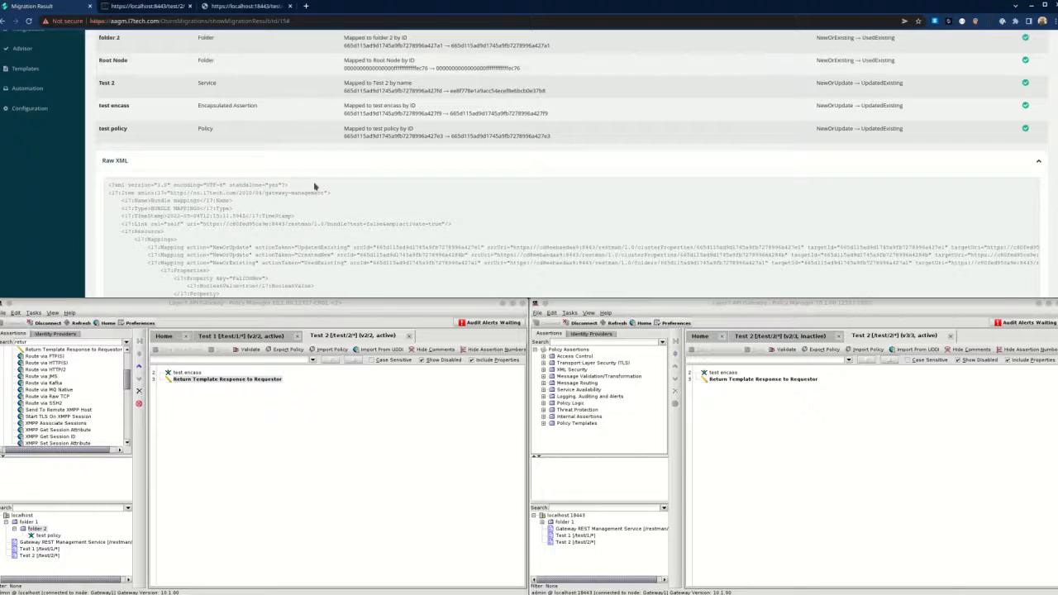
pyautogui.scroll(5, 316, 186)
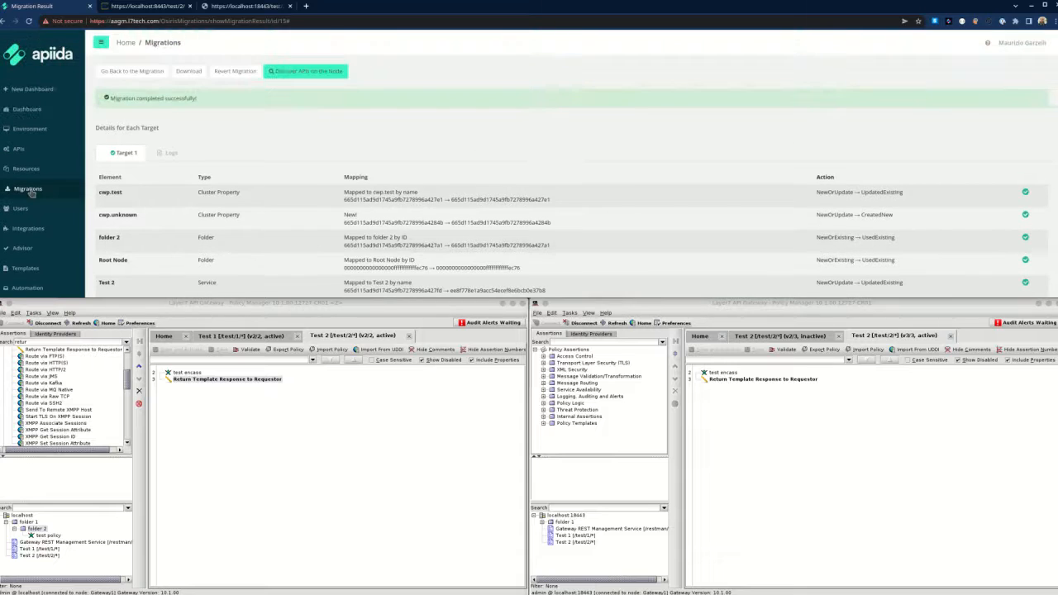
pyautogui.click(31, 191)
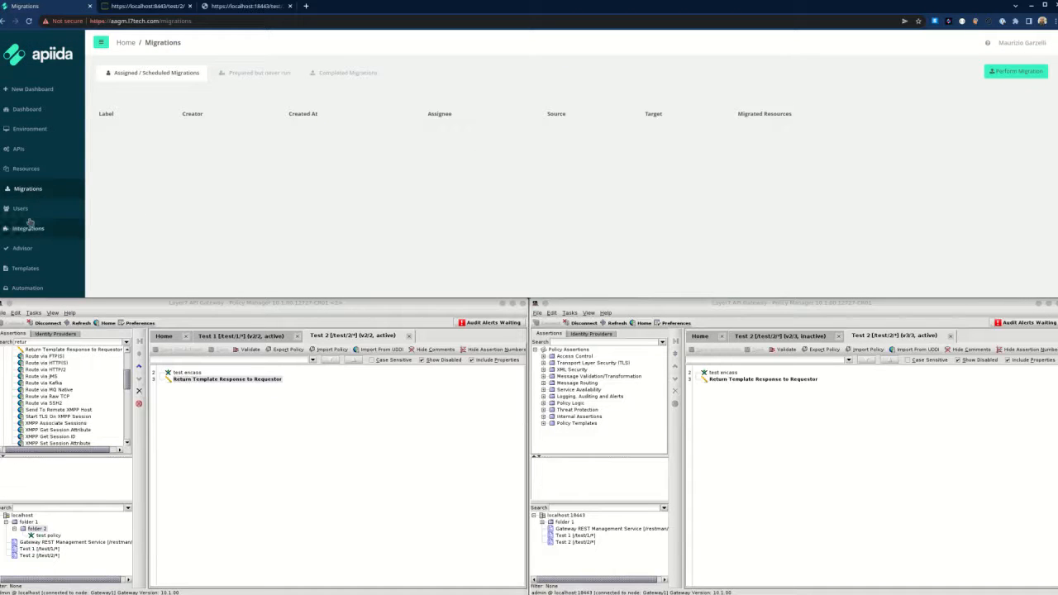
pyautogui.click(339, 74)
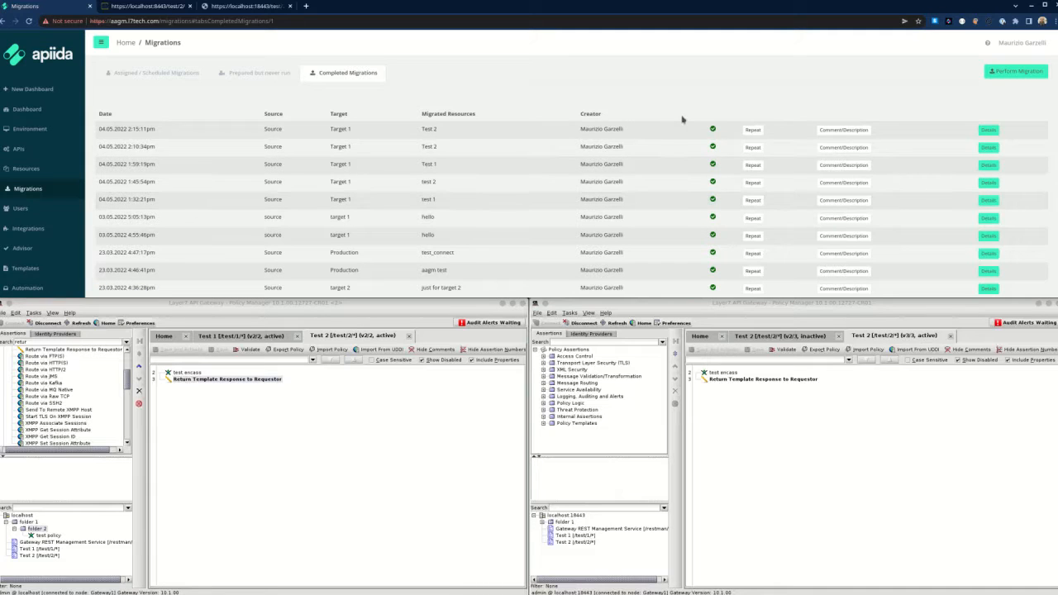
pyautogui.scroll(-1, 27, 232)
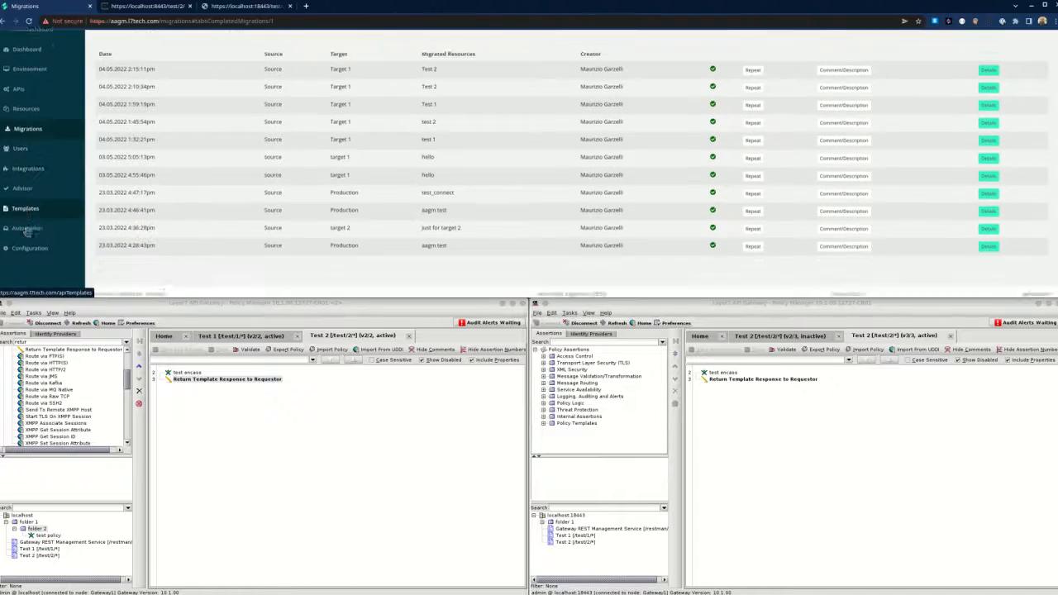
# Check Configuration's General Settings, then show the environments: Source under Development, Target 1 under Production.
pyautogui.click(30, 245)
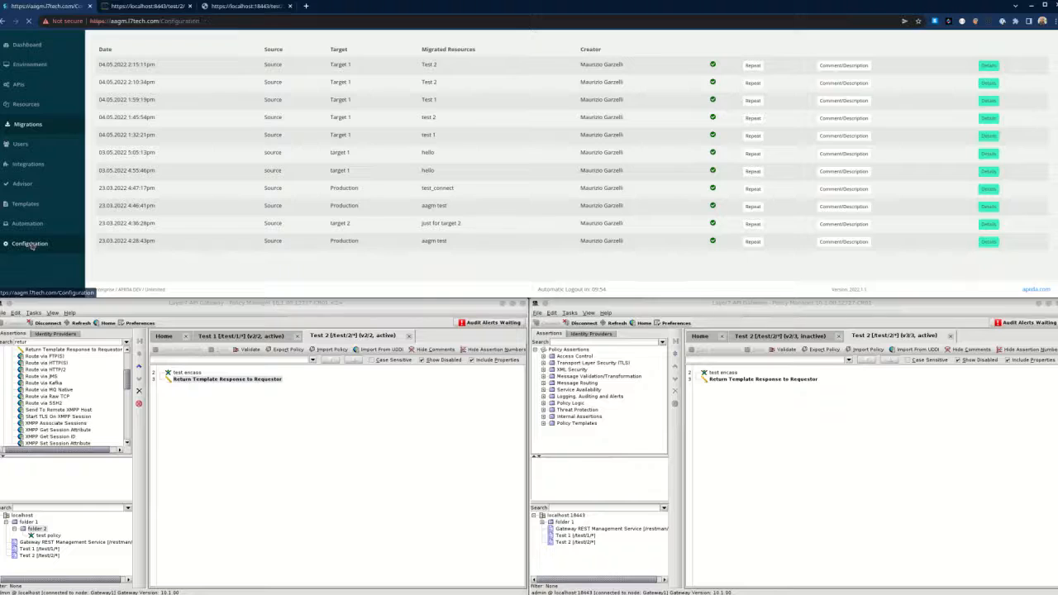
pyautogui.scroll(-5, 262, 235)
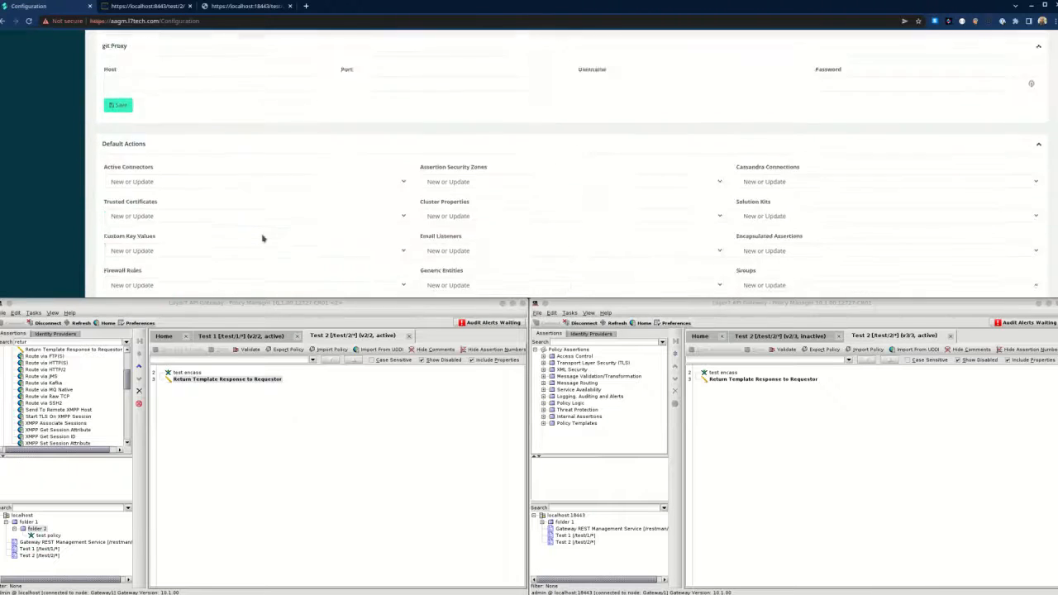
pyautogui.scroll(-2, 262, 238)
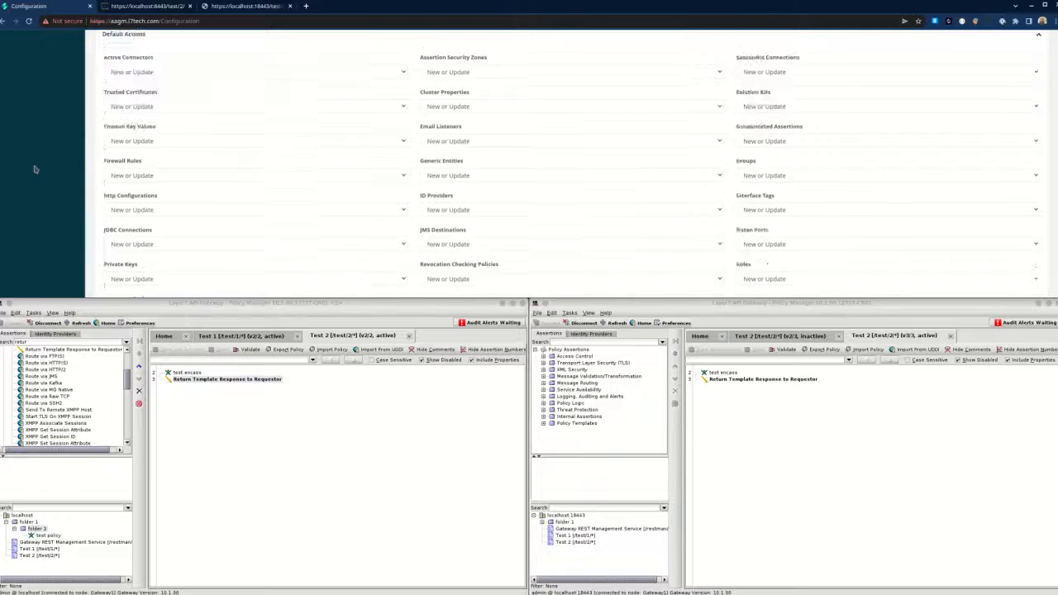
pyautogui.scroll(7, 34, 169)
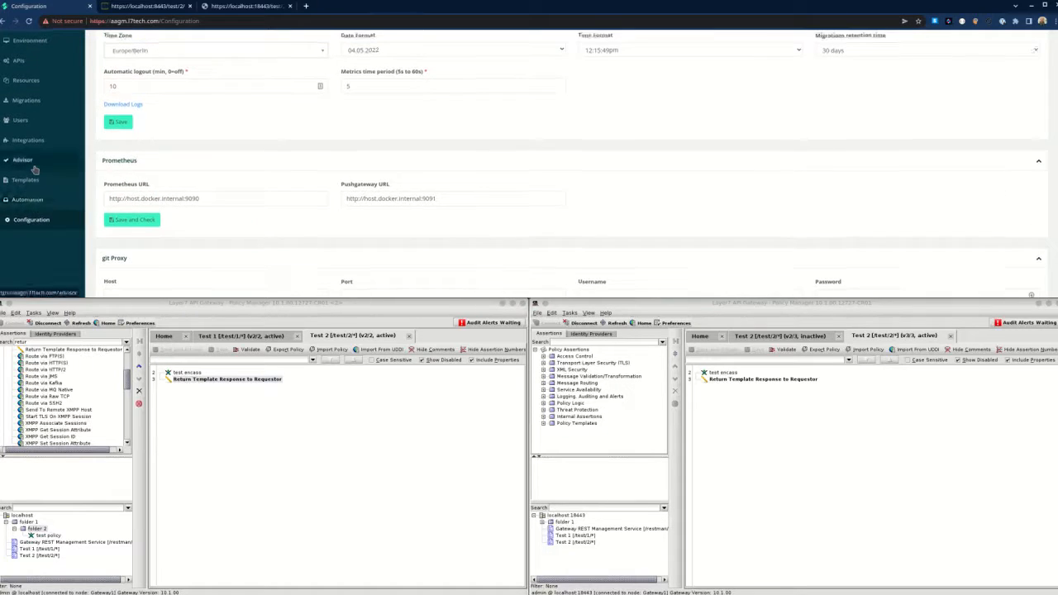
pyautogui.scroll(2, 33, 164)
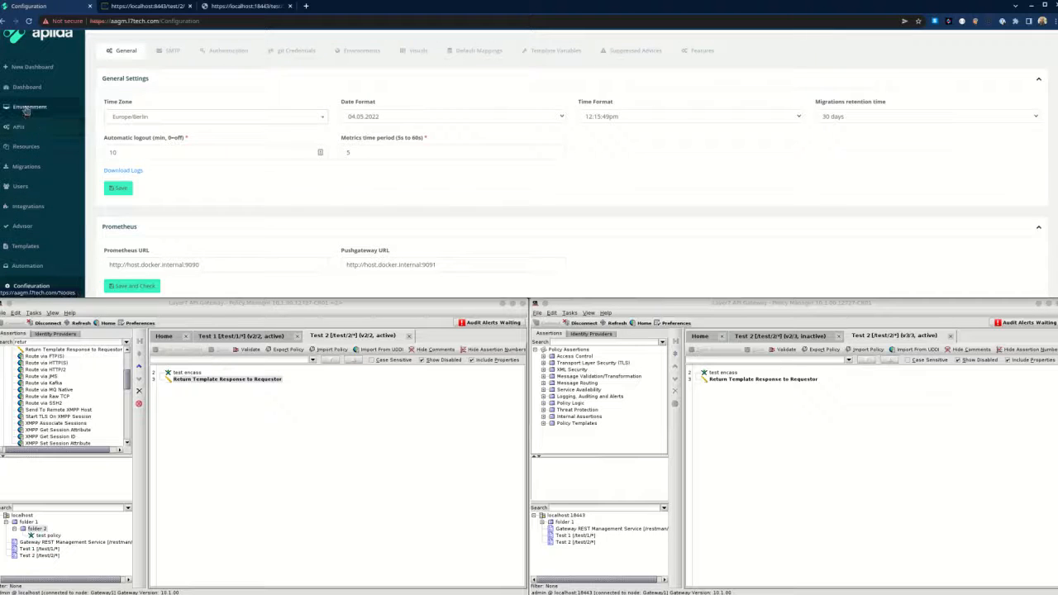
pyautogui.click(26, 108)
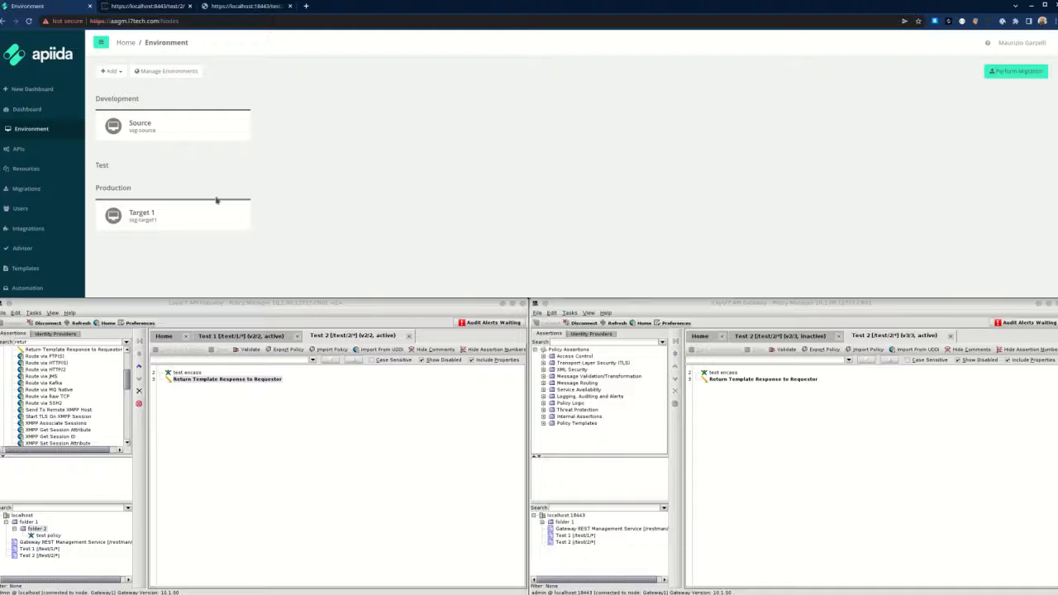